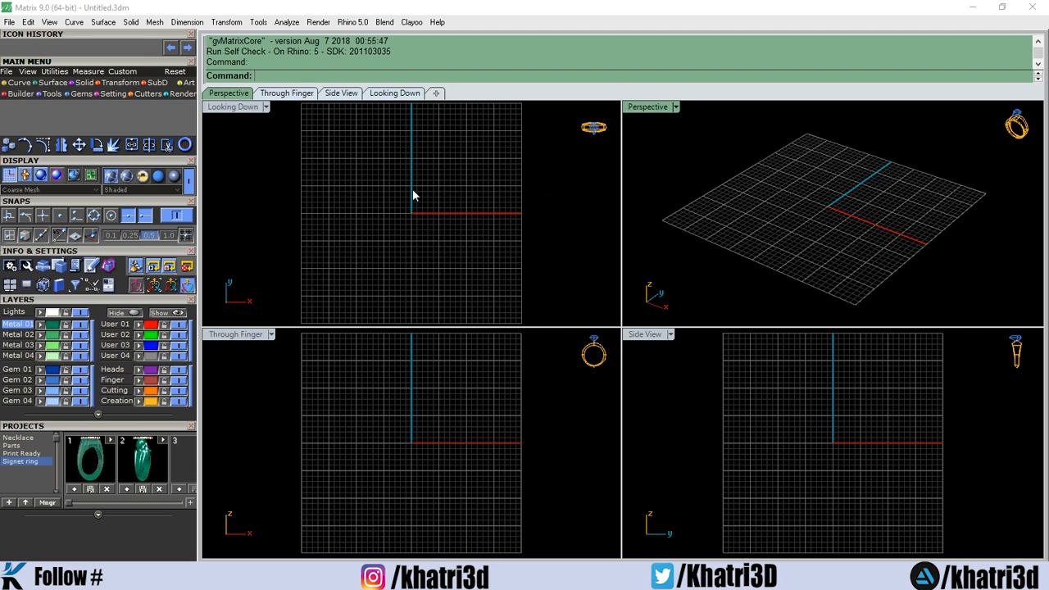
{"action": "left_click", "coordinate": [18, 95]}
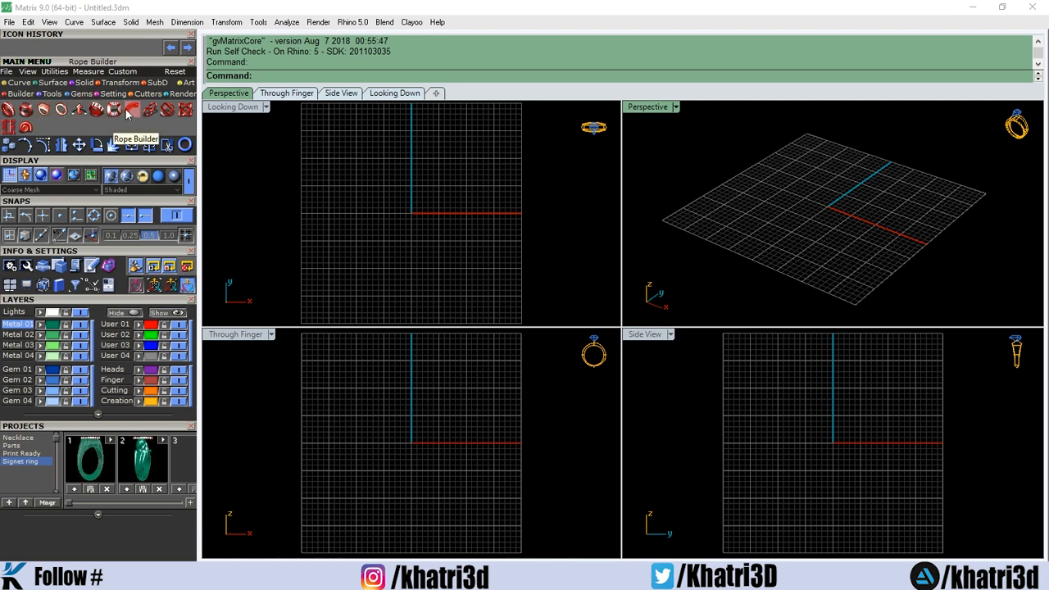
{"action": "left_click", "coordinate": [48, 112]}
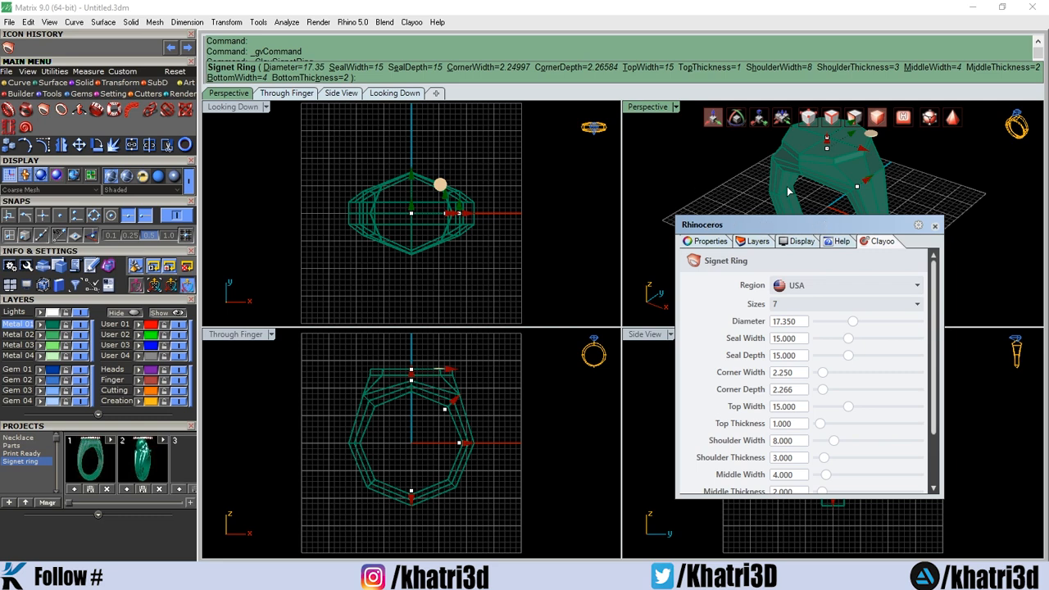
{"action": "right_click_drag", "start_coordinate": [584, 178], "coordinate": [529, 186]}
{"action": "double_click", "coordinate": [643, 109]}
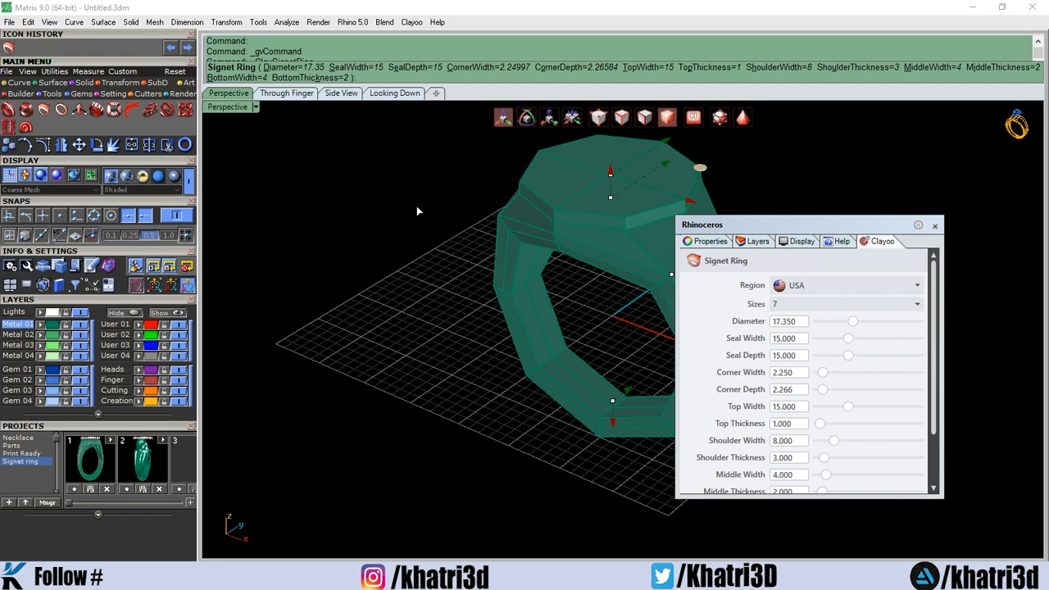
{"action": "right_click_drag", "start_coordinate": [419, 211], "coordinate": [540, 191]}
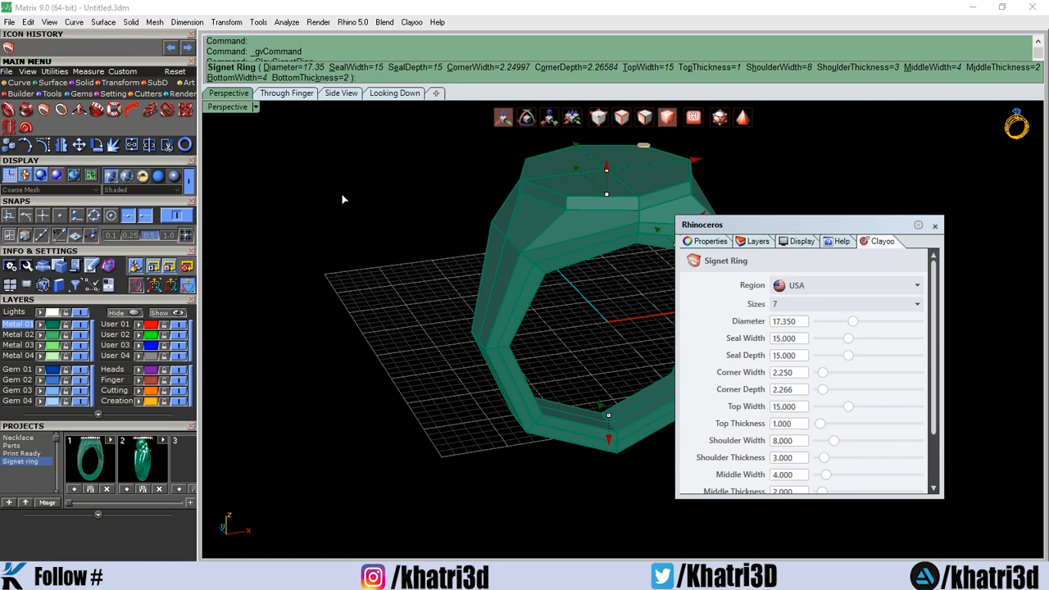
{"action": "right_click_drag", "start_coordinate": [345, 200], "coordinate": [353, 178]}
{"action": "left_click", "coordinate": [935, 227]}
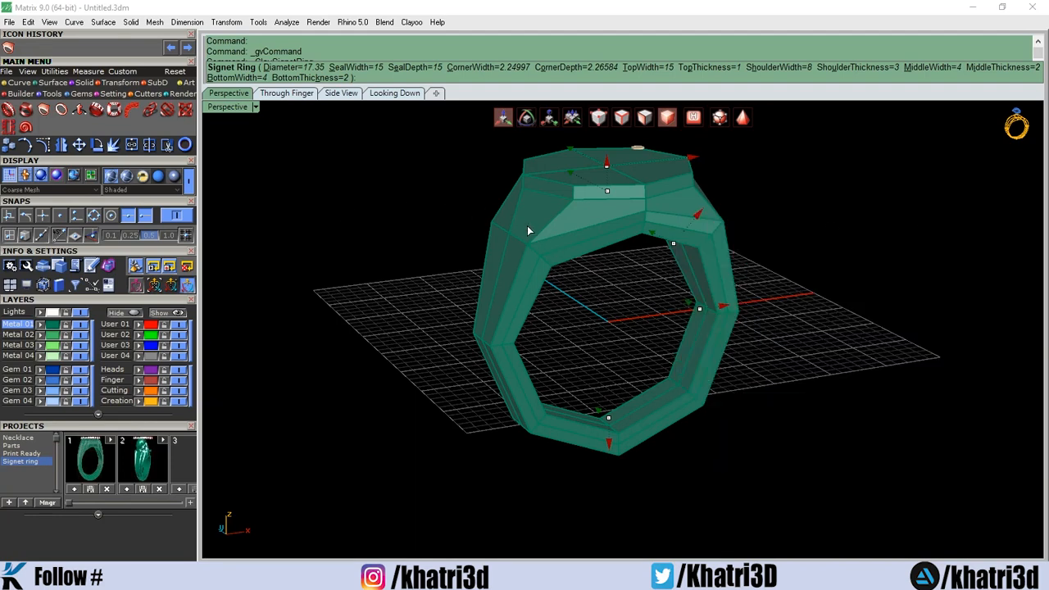
{"action": "key", "text": "Escape"}
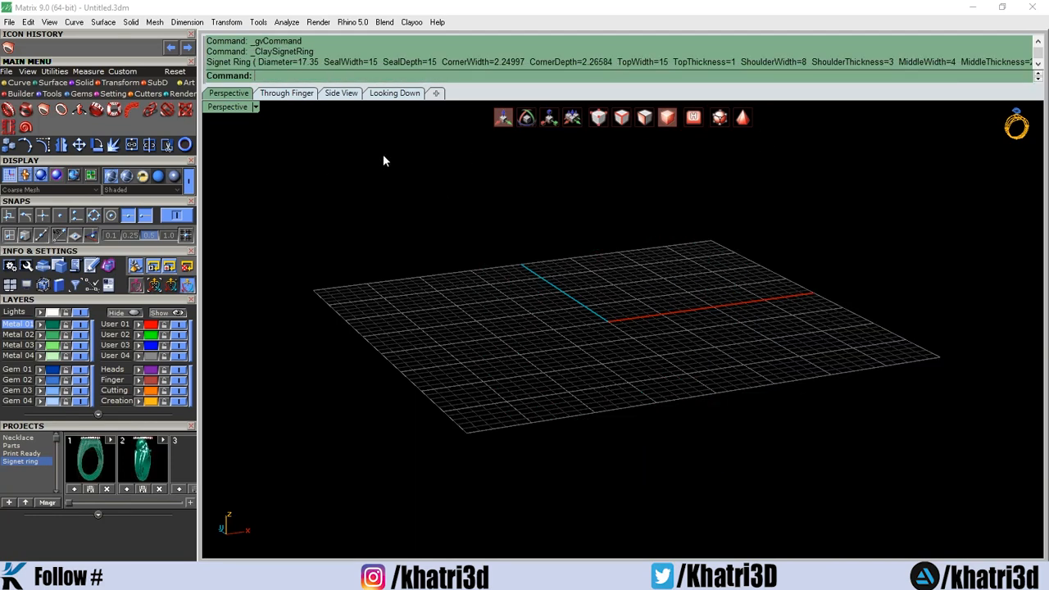
Open the Signet Ring Builder and create a ring rail in USA size 8.
{"action": "left_click", "coordinate": [27, 113]}
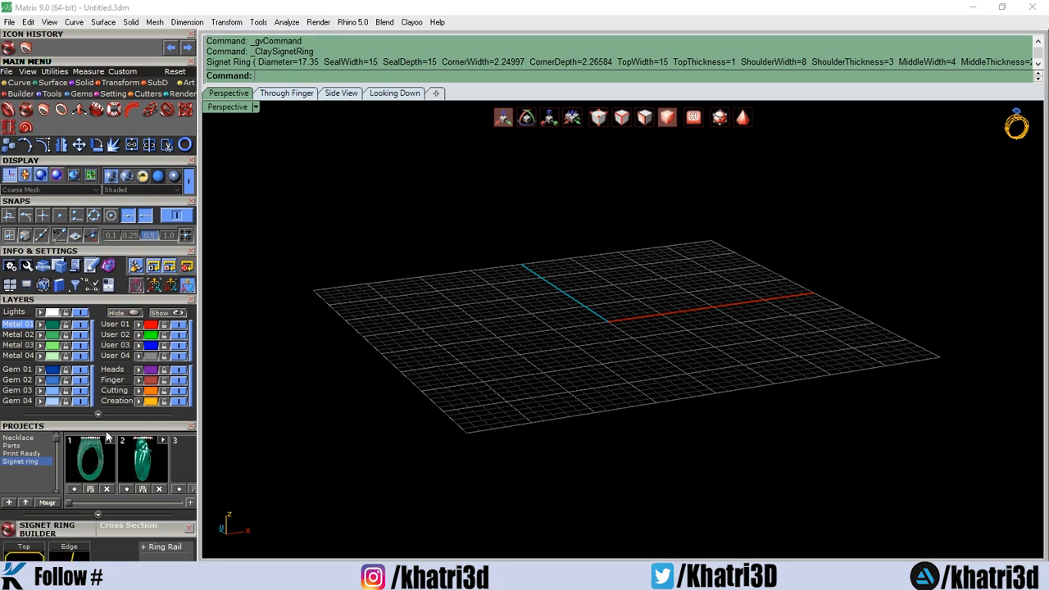
{"action": "scroll", "coordinate": [121, 276], "scroll_direction": "down", "scroll_amount": 5}
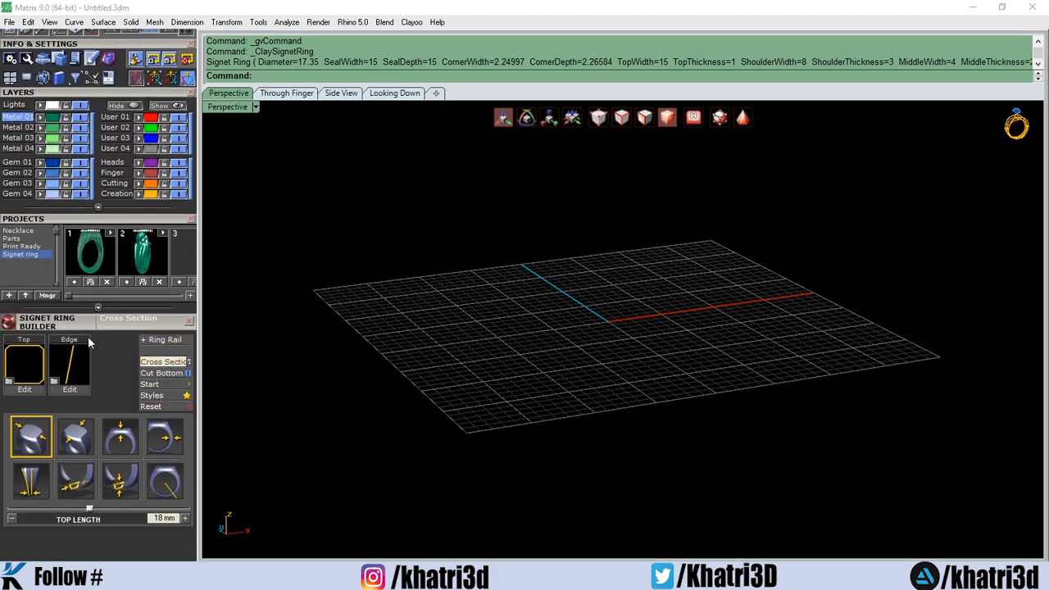
{"action": "left_click", "coordinate": [150, 341]}
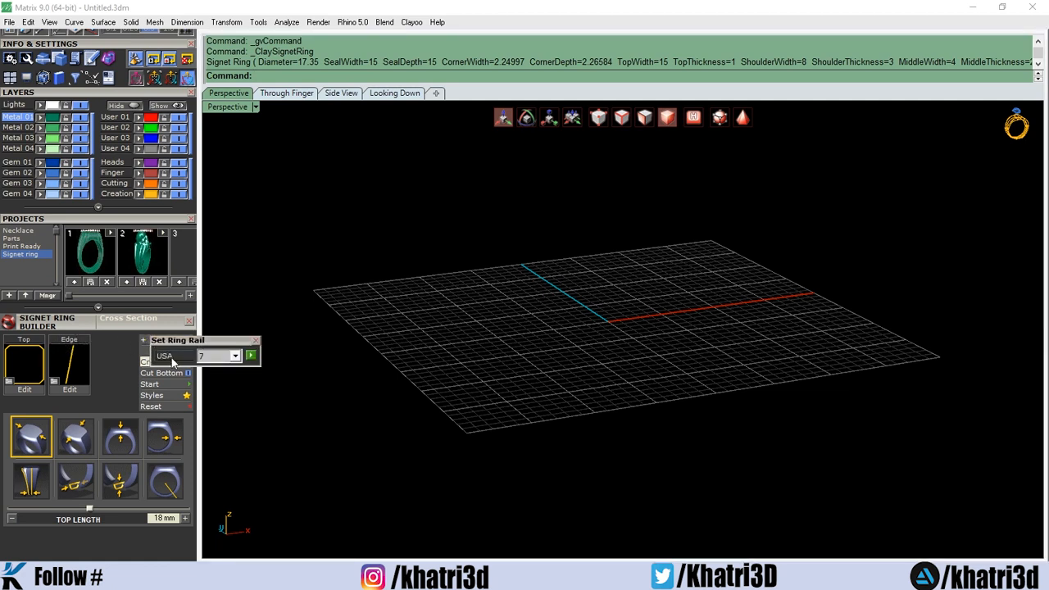
{"action": "left_click", "coordinate": [235, 356]}
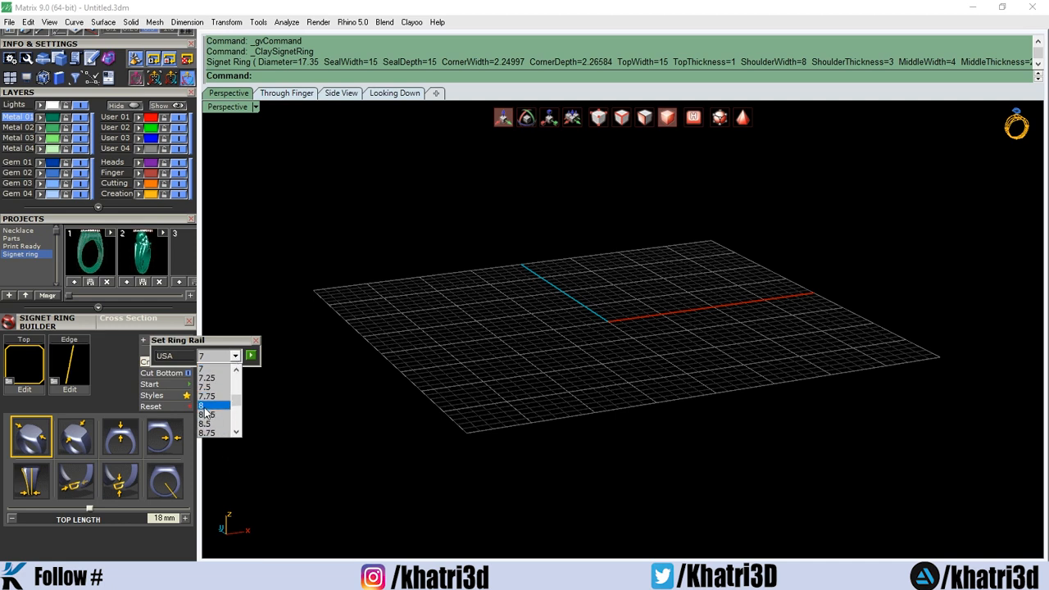
{"action": "left_click", "coordinate": [204, 407]}
{"action": "left_click", "coordinate": [249, 359]}
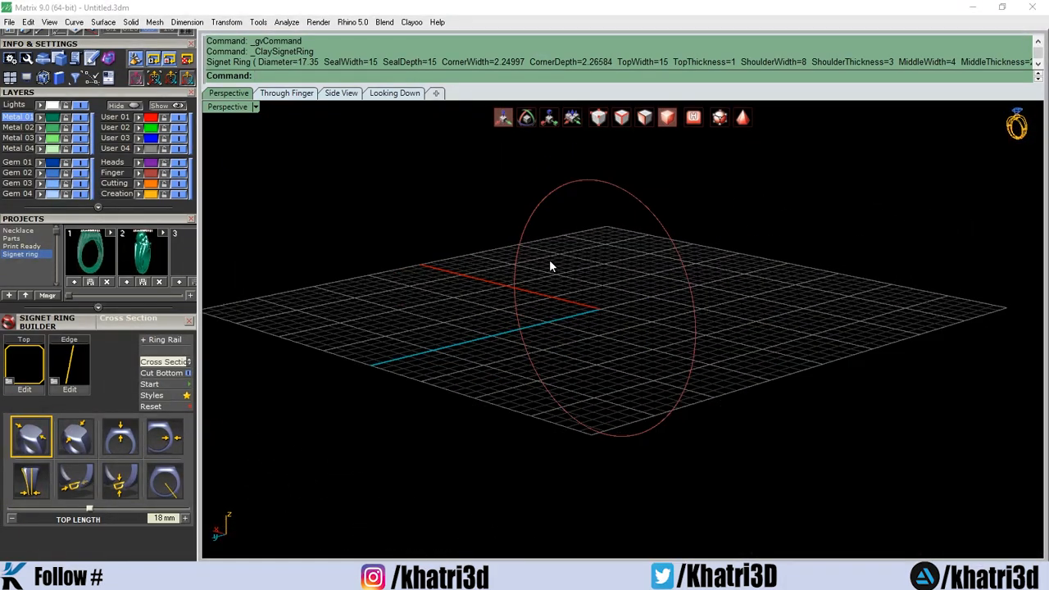
Start a cross-section signet ring on the ring rail curve.
{"action": "left_click", "coordinate": [644, 235]}
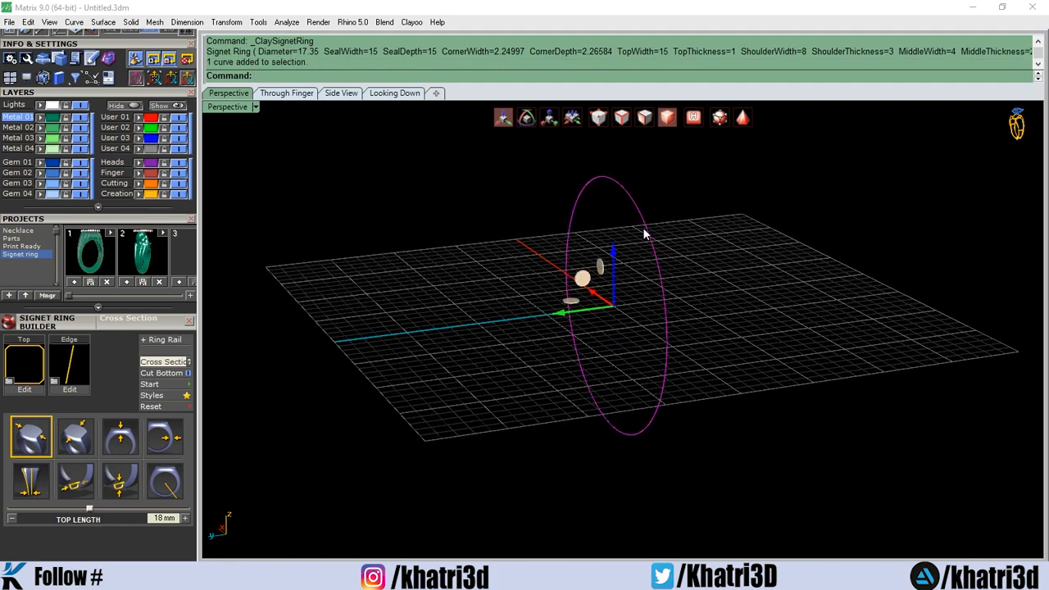
{"action": "left_click", "coordinate": [169, 387]}
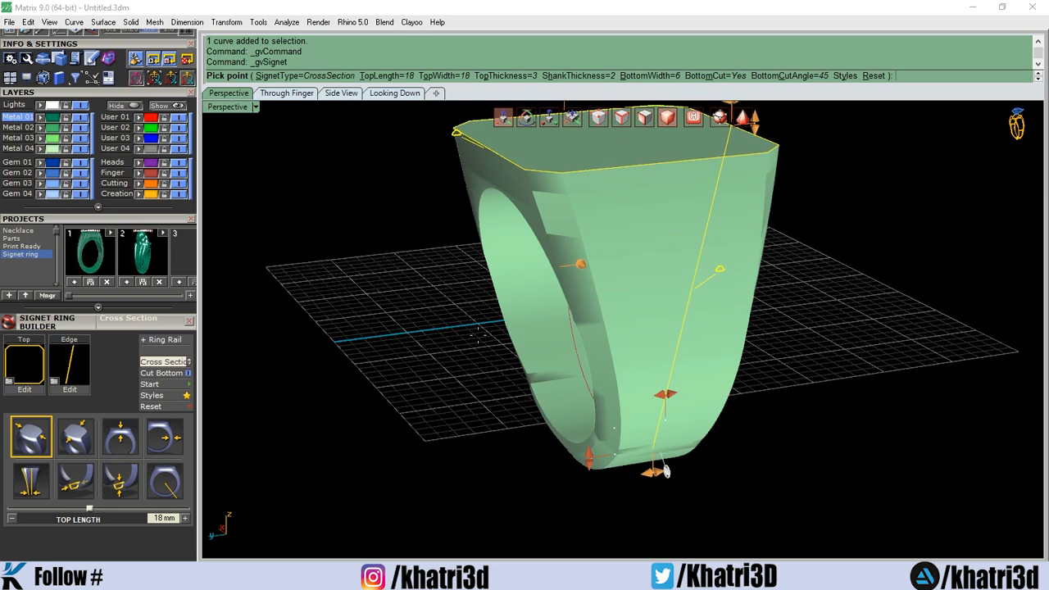
{"action": "right_click_drag", "start_coordinate": [665, 471], "coordinate": [763, 264]}
{"action": "scroll", "coordinate": [708, 326], "scroll_direction": "down", "scroll_amount": 5}
{"action": "scroll", "coordinate": [770, 277], "scroll_direction": "up", "scroll_amount": 6}
{"action": "scroll", "coordinate": [763, 265], "scroll_direction": "down", "scroll_amount": 4}
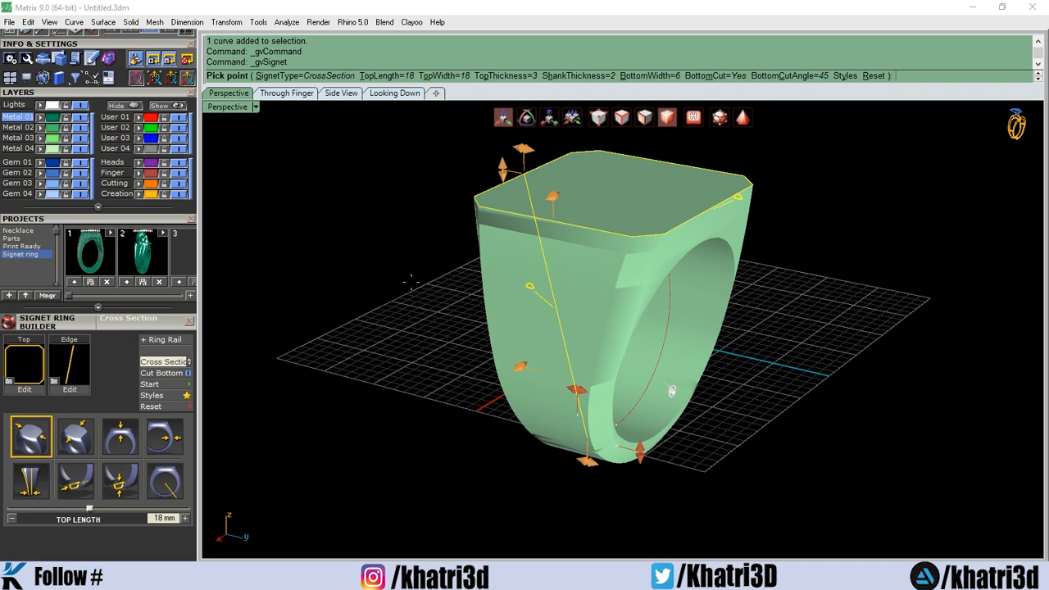
Change the signet ring's top profile to the four-lobed 5-07 shape from the profile library.
{"action": "left_click", "coordinate": [27, 358]}
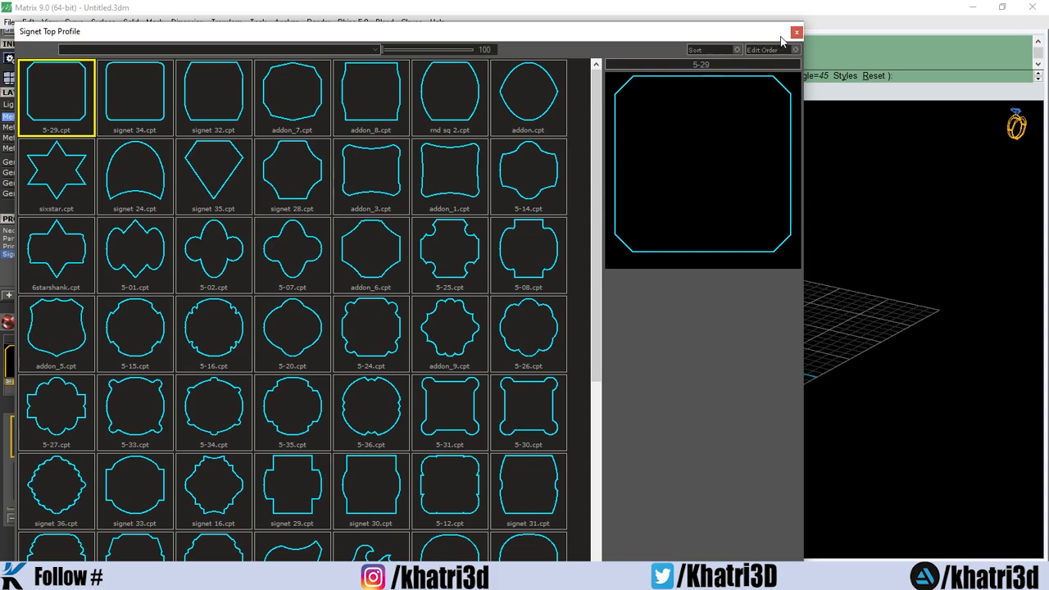
{"action": "left_click", "coordinate": [795, 32]}
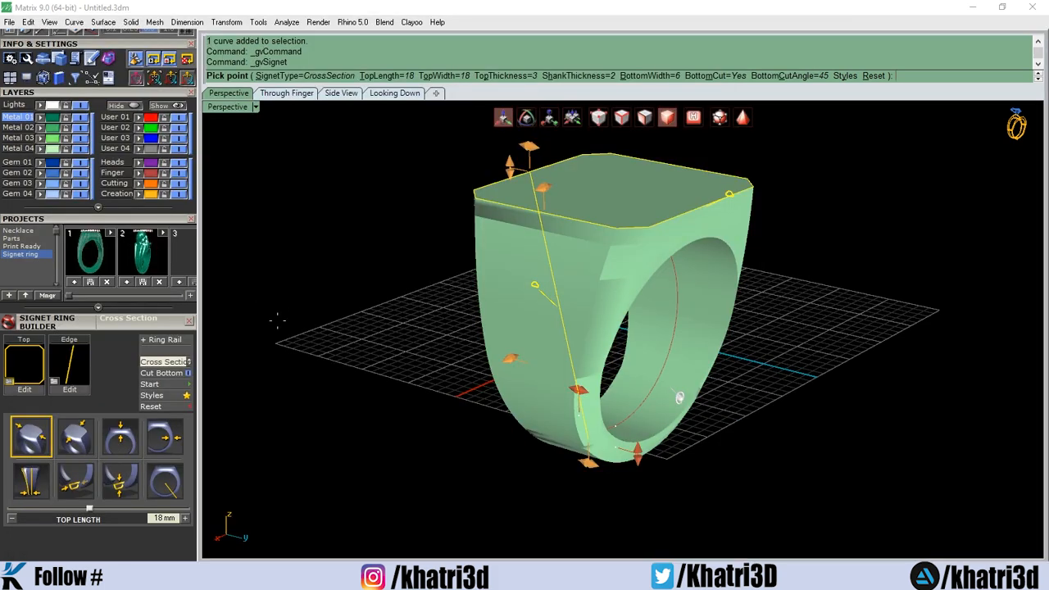
{"action": "left_click", "coordinate": [25, 362]}
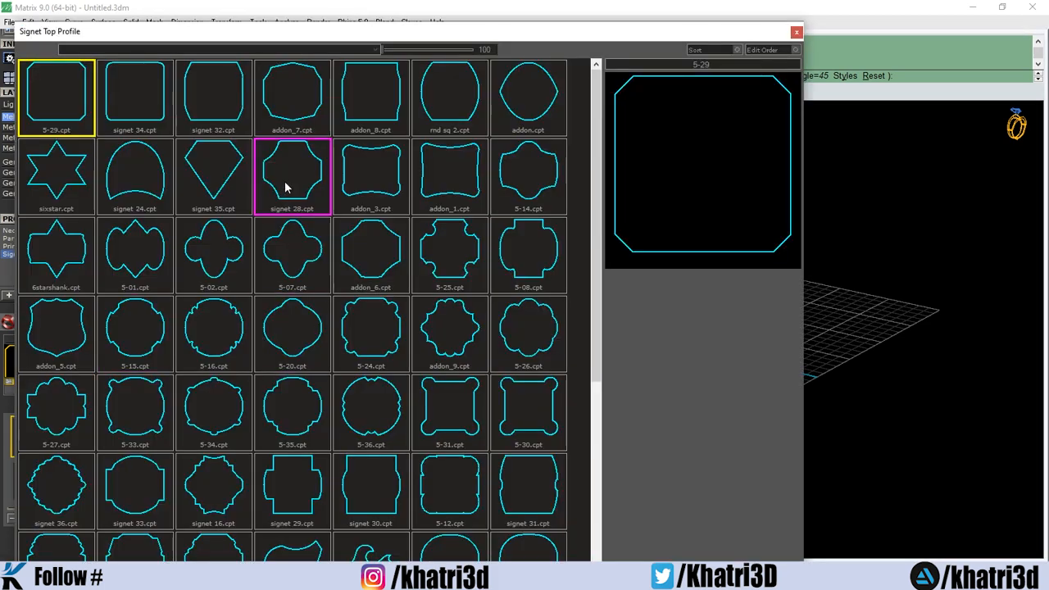
{"action": "scroll", "coordinate": [246, 201], "scroll_direction": "down", "scroll_amount": 3}
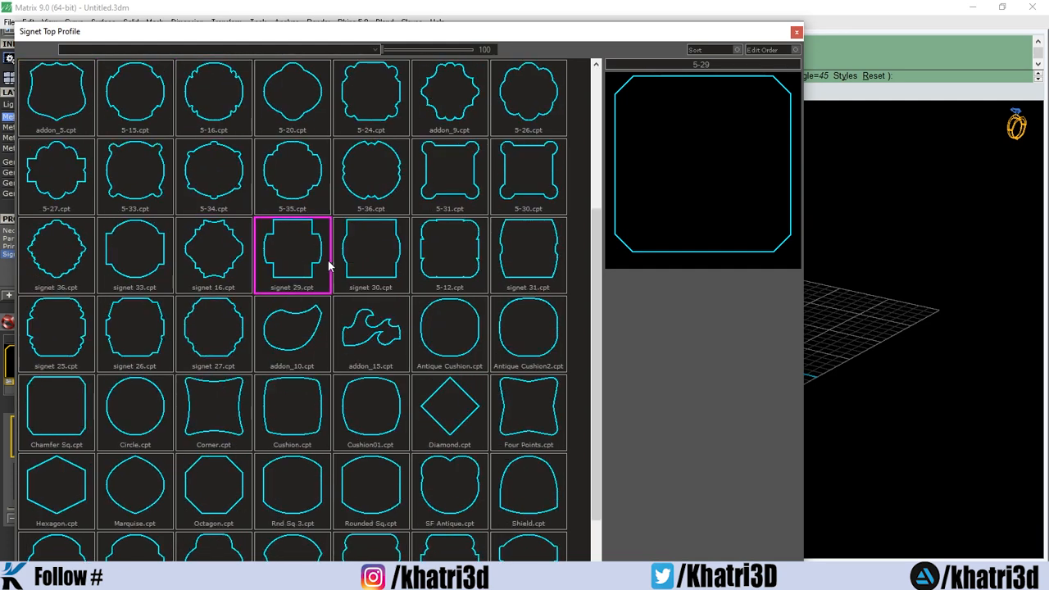
{"action": "scroll", "coordinate": [370, 325], "scroll_direction": "up", "scroll_amount": 3}
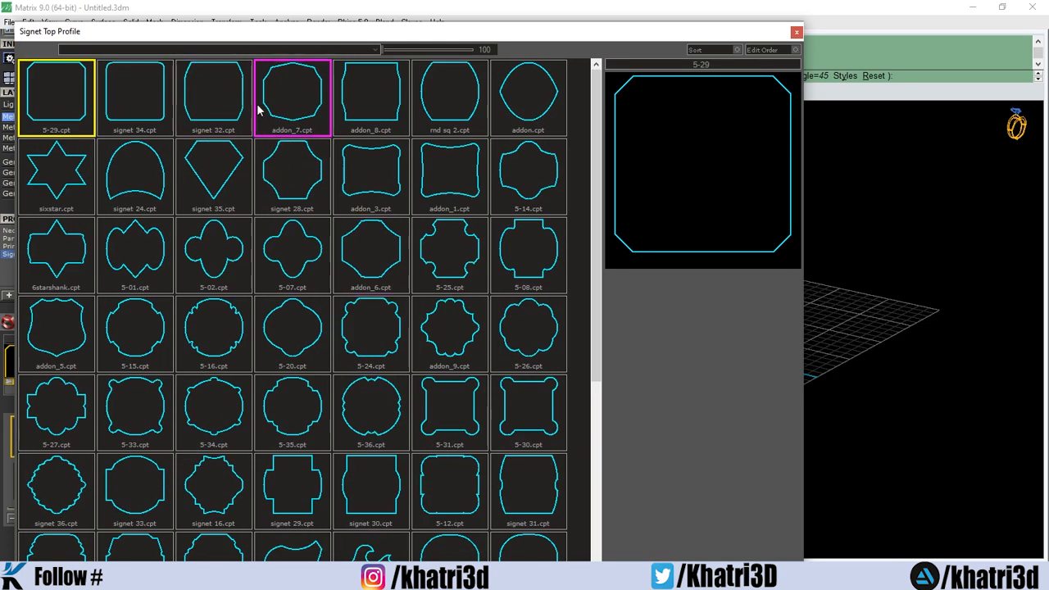
{"action": "left_click", "coordinate": [285, 254]}
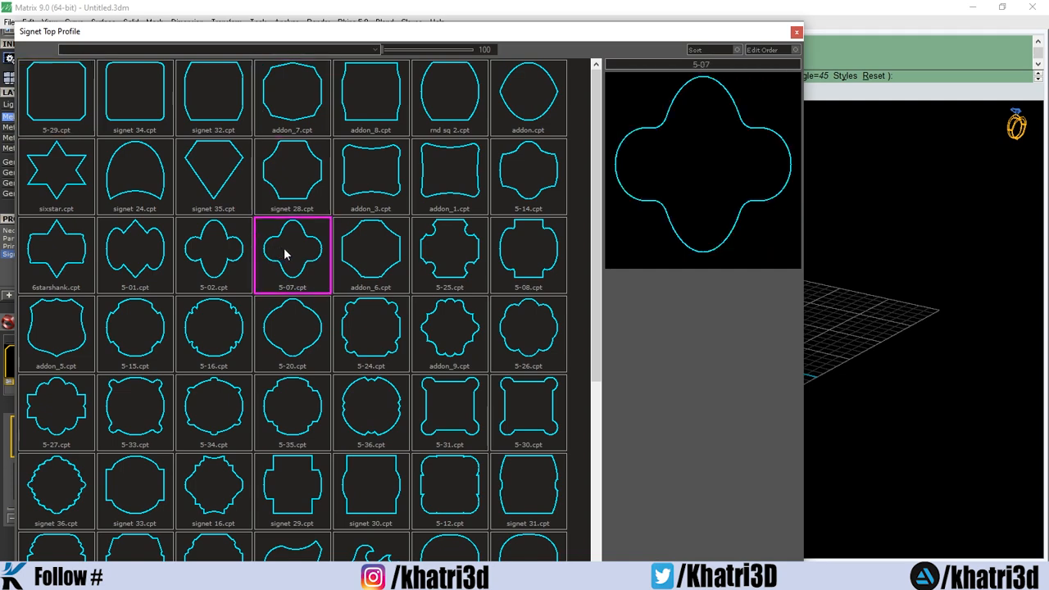
{"action": "left_click_drag", "start_coordinate": [688, 32], "coordinate": [699, 11]}
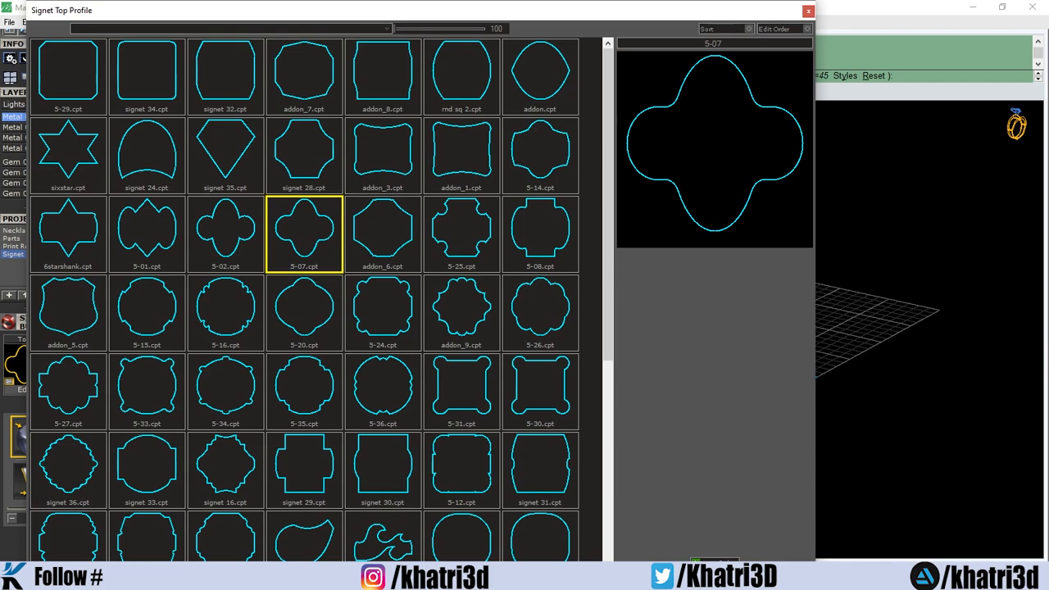
{"action": "left_click", "coordinate": [715, 564]}
{"action": "right_click_drag", "start_coordinate": [758, 299], "coordinate": [660, 246]}
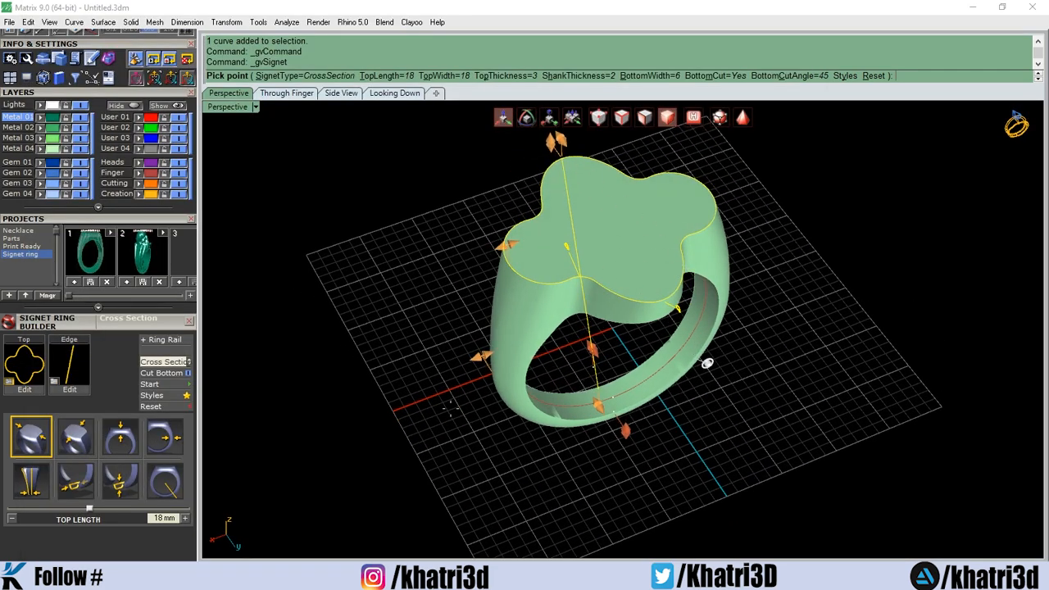
{"action": "right_click_drag", "start_coordinate": [707, 363], "coordinate": [586, 281]}
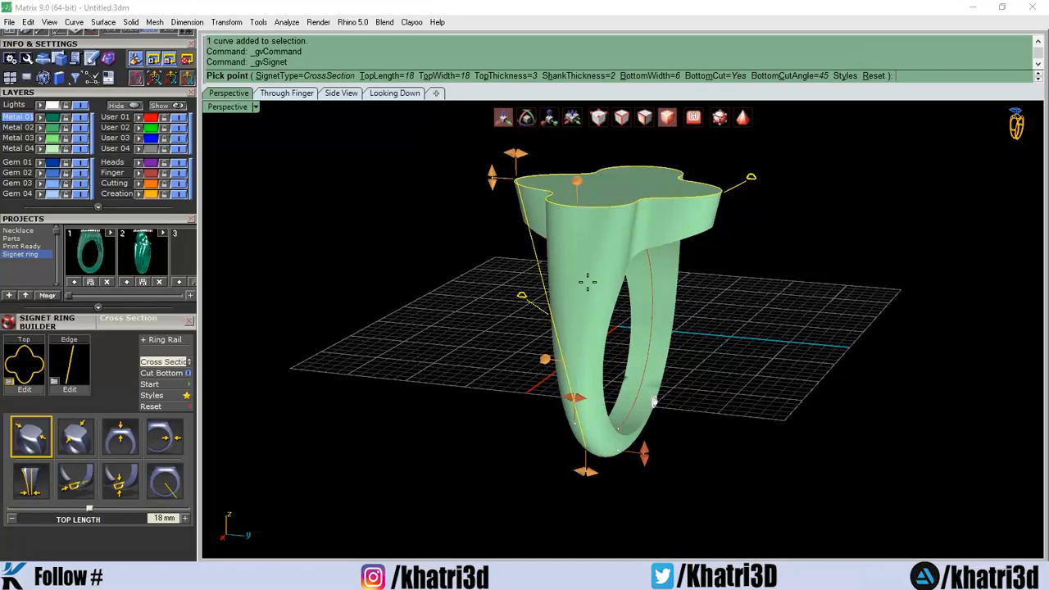
Change the signet ring's edge profile to the gently curved 03 shape from the edge library.
{"action": "left_click", "coordinate": [71, 361]}
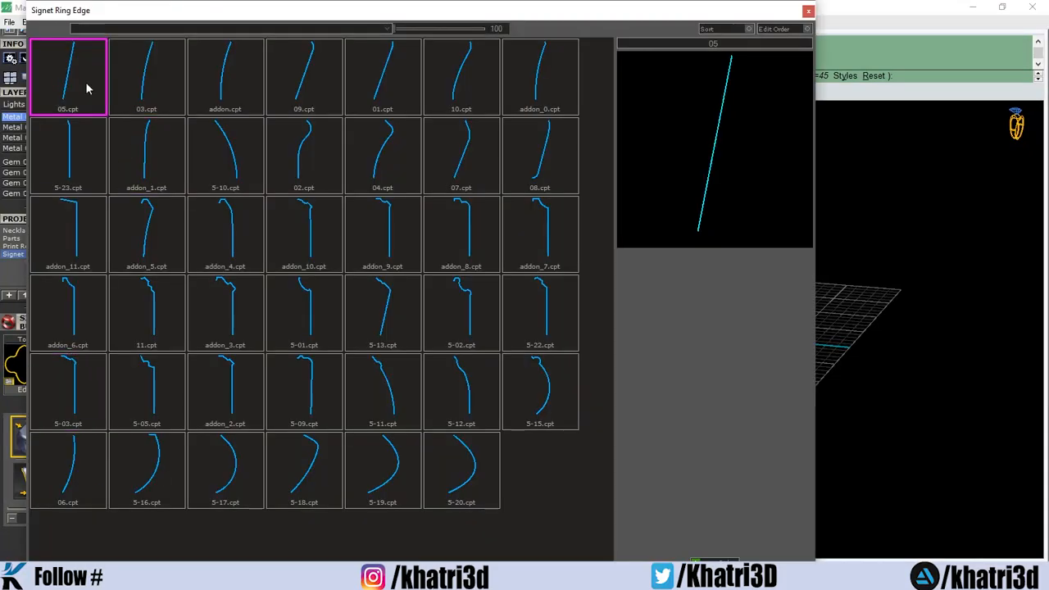
{"action": "left_click", "coordinate": [148, 82]}
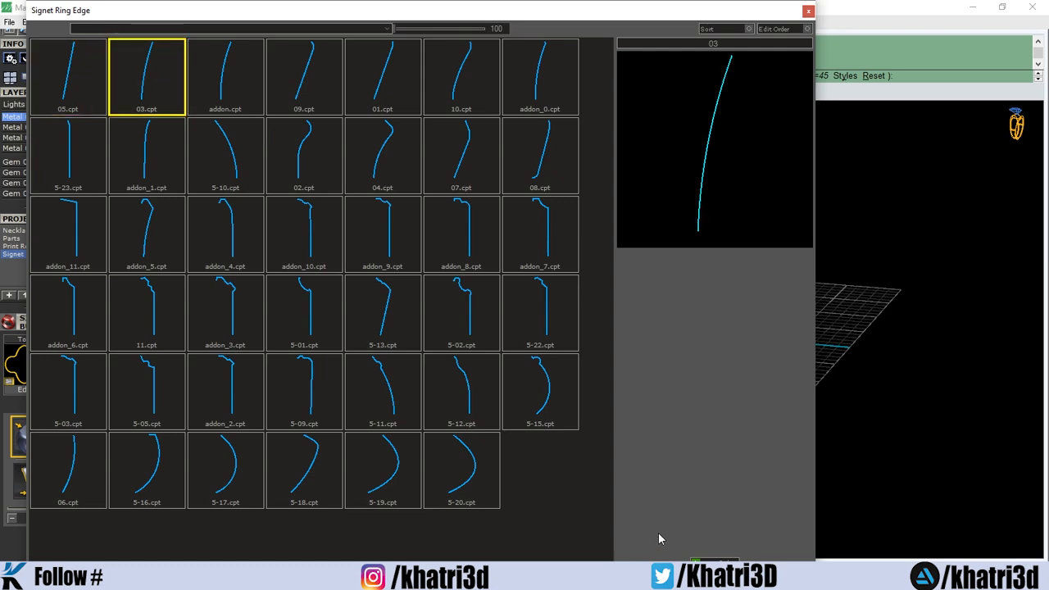
{"action": "left_click", "coordinate": [714, 562]}
{"action": "scroll", "coordinate": [722, 327], "scroll_direction": "up", "scroll_amount": 4}
{"action": "right_click_drag", "start_coordinate": [721, 326], "coordinate": [643, 312]}
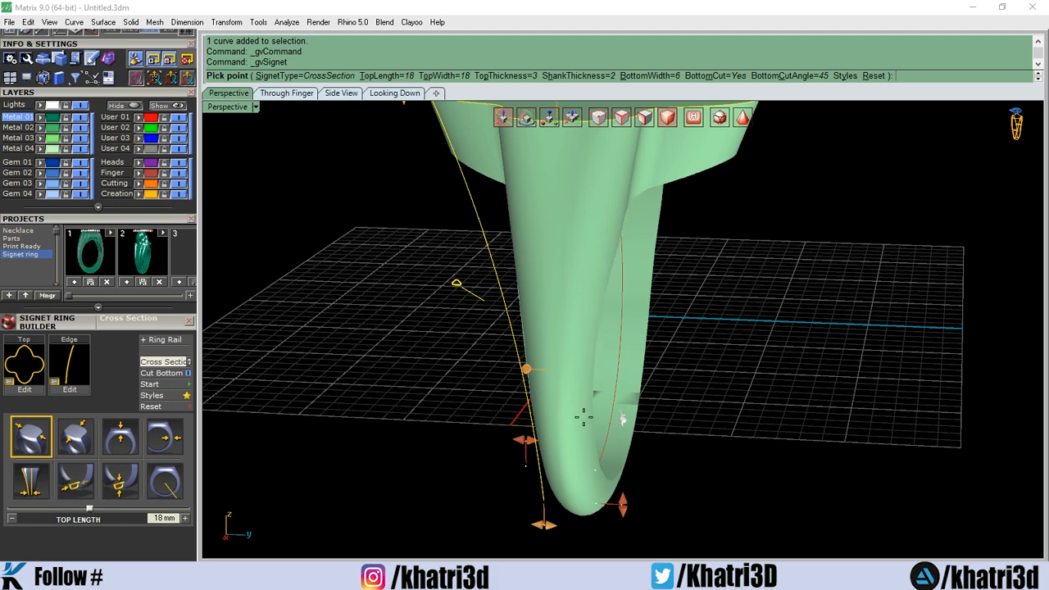
{"action": "scroll", "coordinate": [510, 383], "scroll_direction": "down", "scroll_amount": 5}
{"action": "right_click_drag", "start_coordinate": [641, 384], "coordinate": [613, 377]}
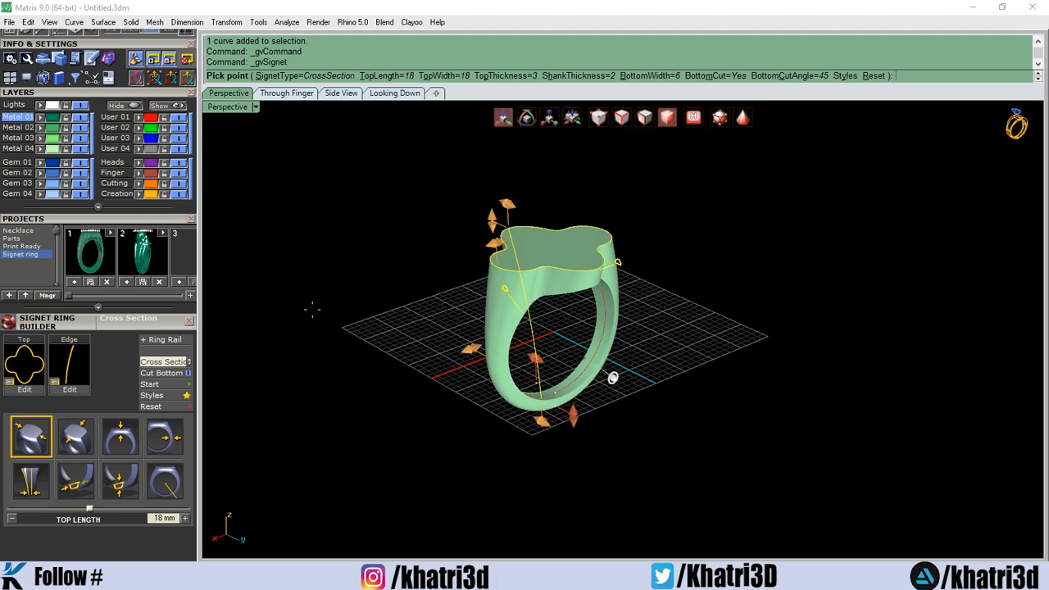
Apply the Cushion style from the cross-section signet styles to the ring.
{"action": "left_click", "coordinate": [174, 397]}
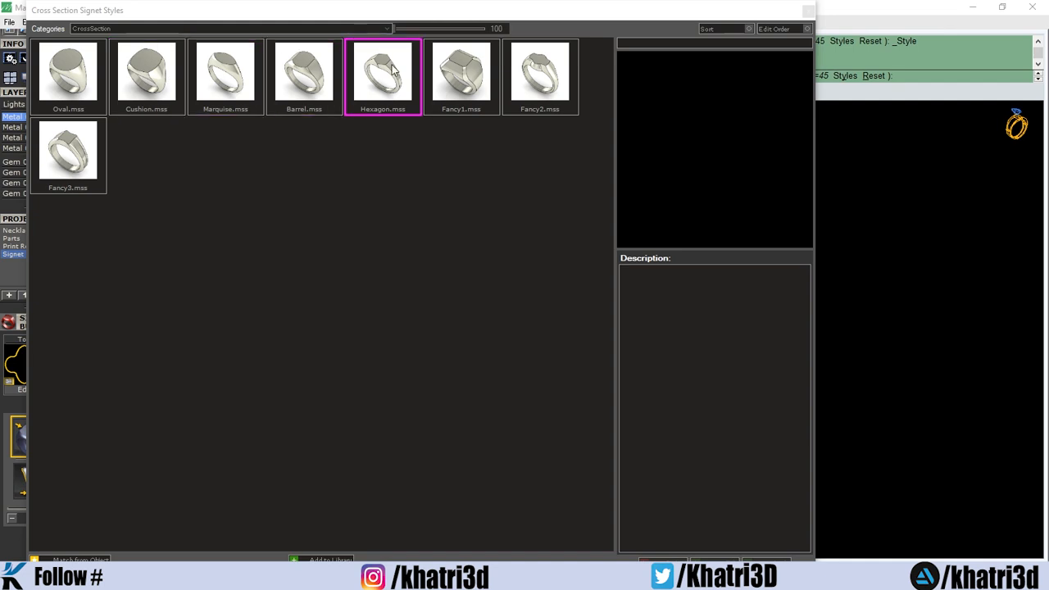
{"action": "left_click", "coordinate": [159, 86]}
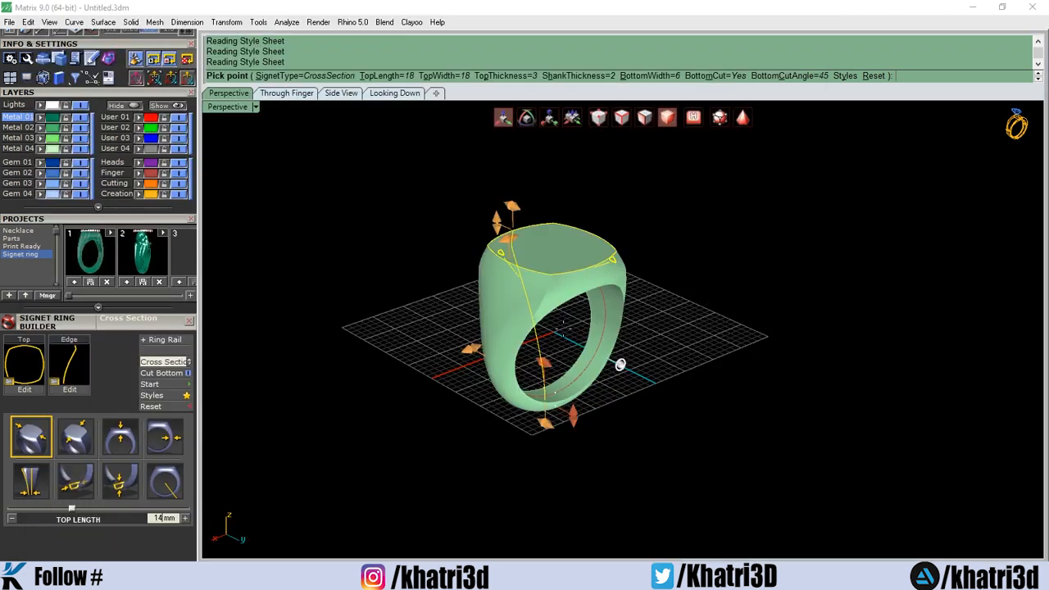
{"action": "scroll", "coordinate": [569, 347], "scroll_direction": "up", "scroll_amount": 3}
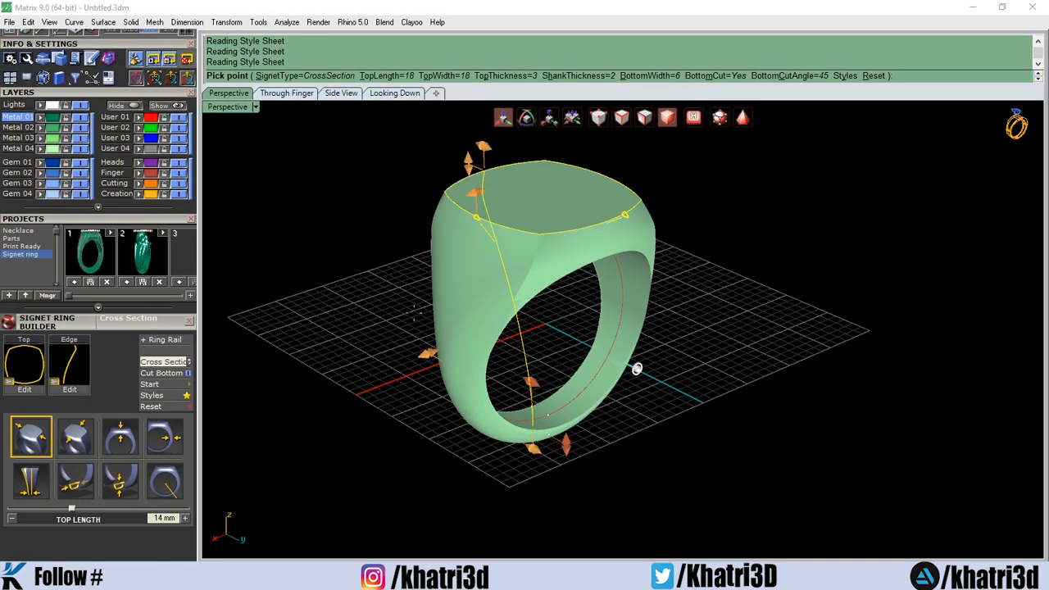
{"action": "right_click_drag", "start_coordinate": [400, 288], "coordinate": [416, 259]}
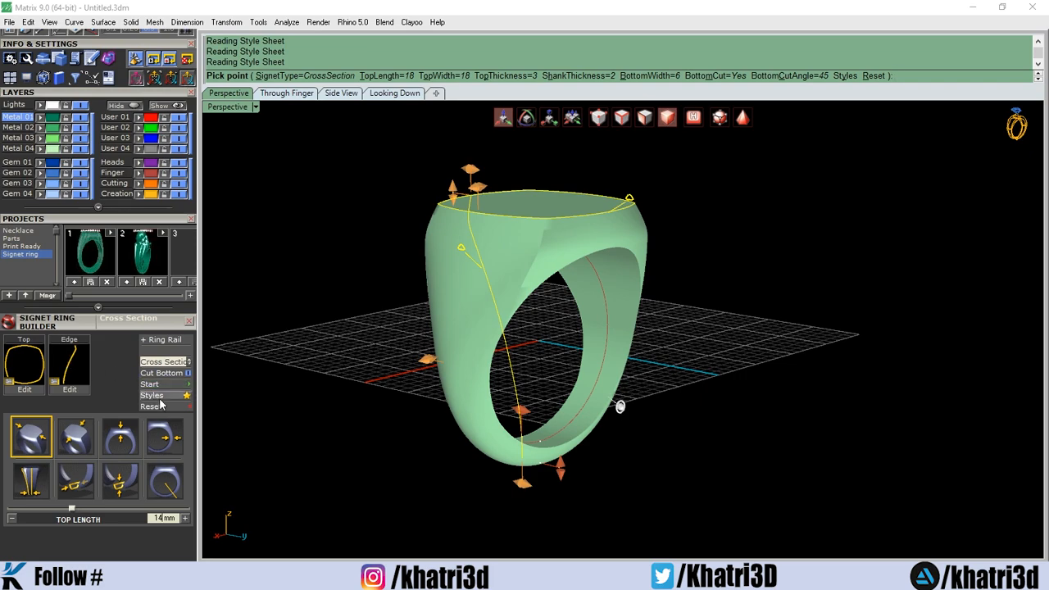
{"action": "right_click_drag", "start_coordinate": [412, 318], "coordinate": [537, 296]}
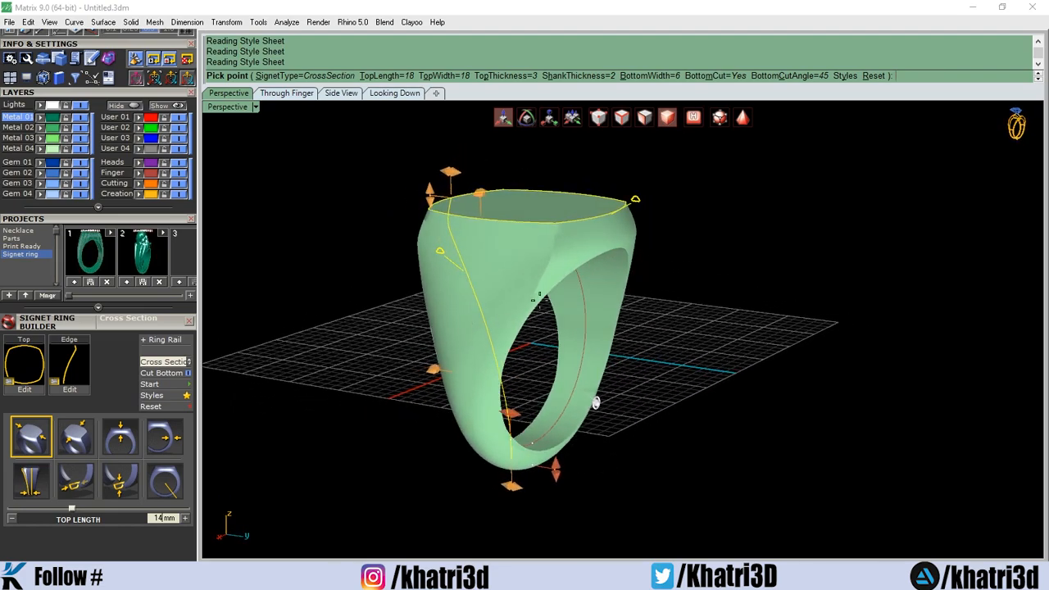
{"action": "scroll", "coordinate": [540, 295], "scroll_direction": "up", "scroll_amount": 2}
{"action": "right_click_drag", "start_coordinate": [436, 244], "coordinate": [548, 367]}
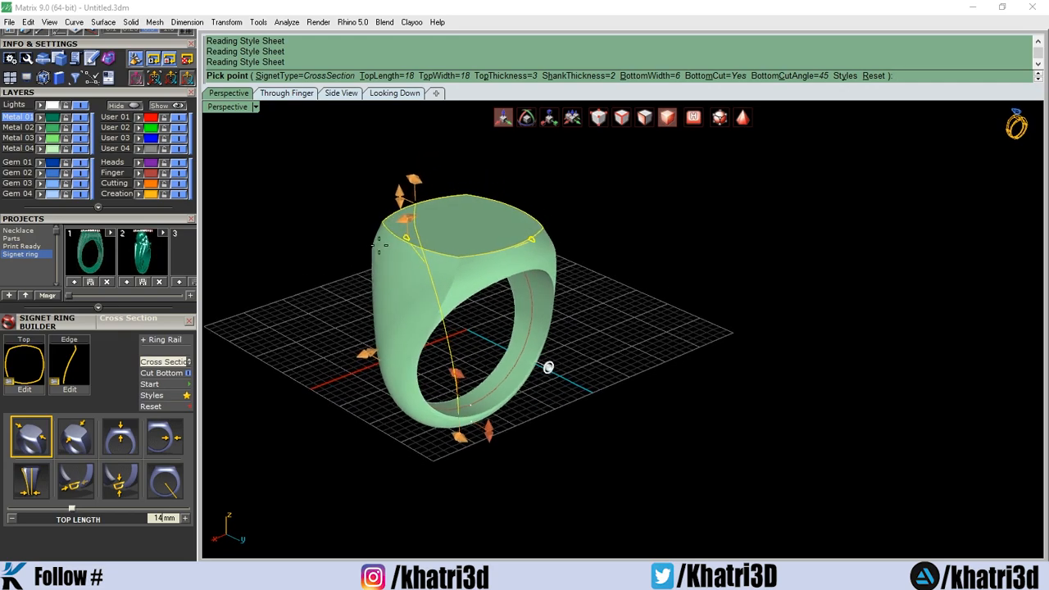
Finish the cushion signet ring as solid geometry and select the resulting body.
{"action": "right_click", "coordinate": [332, 253]}
{"action": "scroll", "coordinate": [332, 252], "scroll_direction": "up", "scroll_amount": 5}
{"action": "right_click_drag", "start_coordinate": [332, 253], "coordinate": [514, 302]}
{"action": "scroll", "coordinate": [513, 302], "scroll_direction": "up", "scroll_amount": 5}
{"action": "left_click", "coordinate": [515, 318]}
{"action": "scroll", "coordinate": [518, 332], "scroll_direction": "down", "scroll_amount": 6}
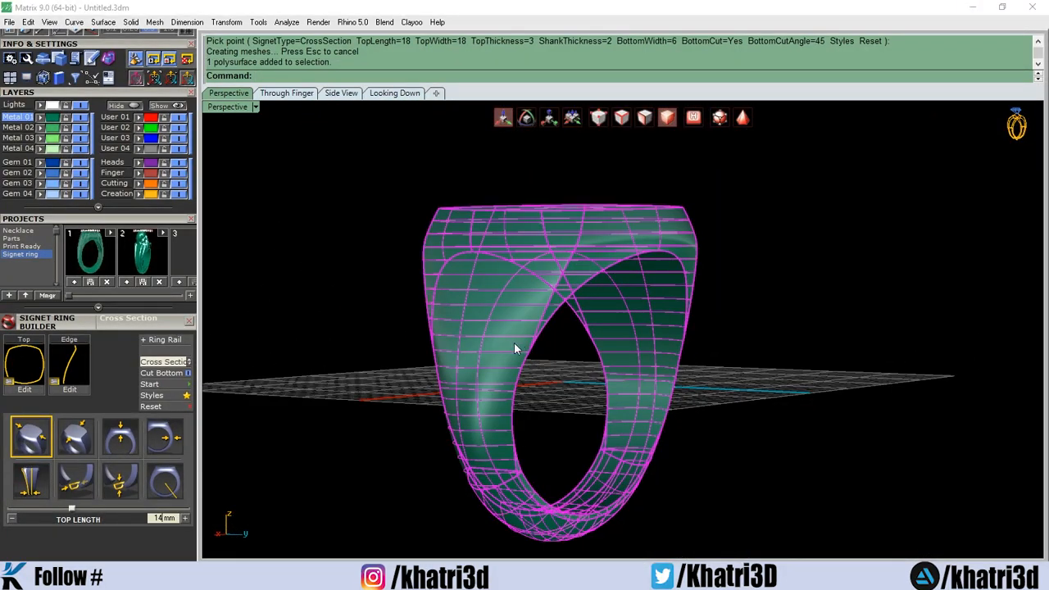
{"action": "scroll", "coordinate": [135, 303], "scroll_direction": "up", "scroll_amount": 3}
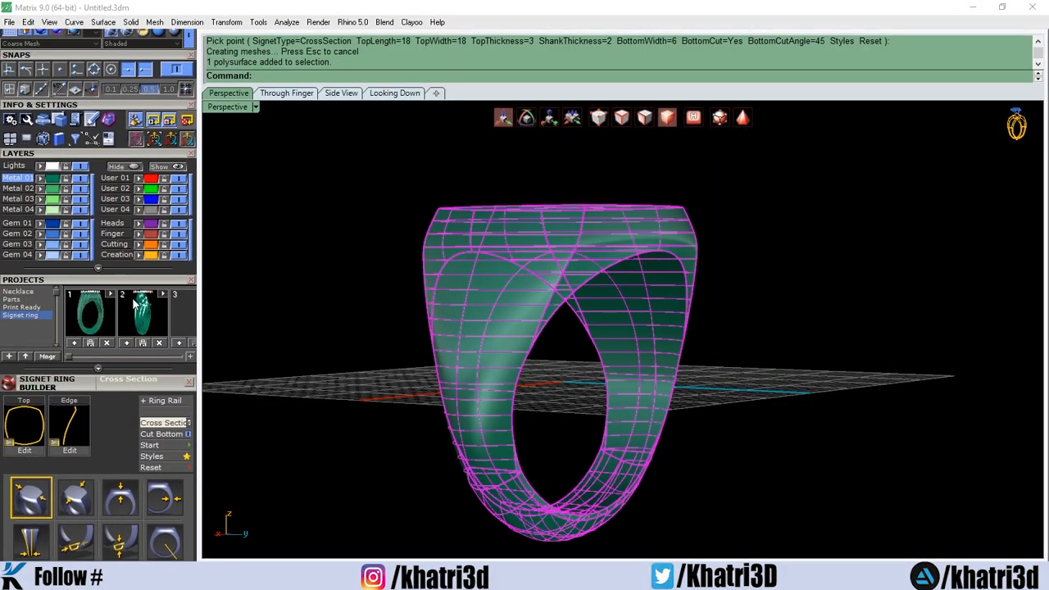
Move the finished signet ring upward off its rail curve and examine its shape from several angles.
{"action": "scroll", "coordinate": [135, 304], "scroll_direction": "up", "scroll_amount": 5}
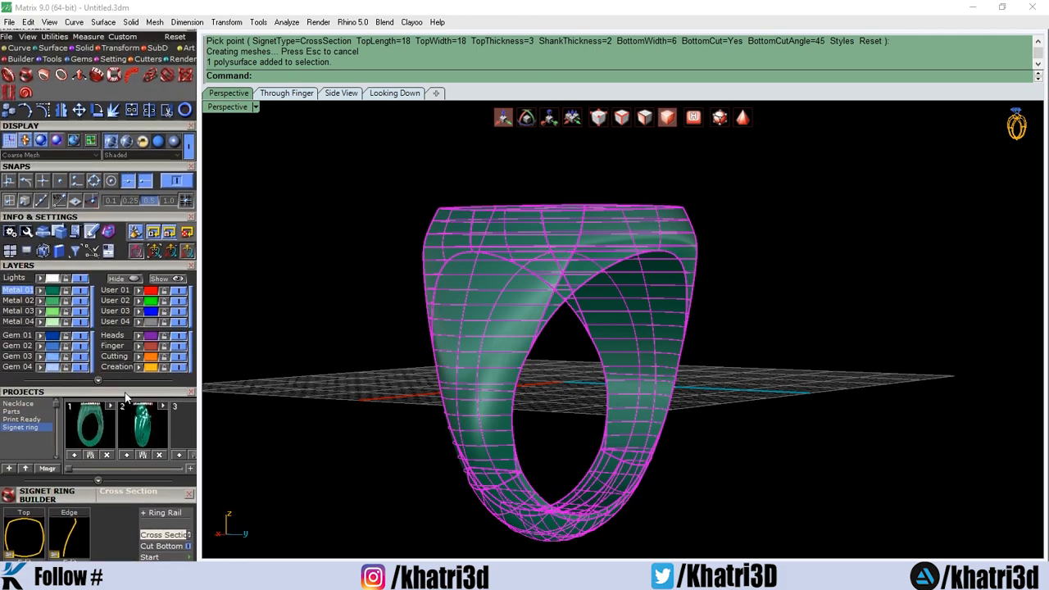
{"action": "left_click_drag", "start_coordinate": [508, 313], "coordinate": [515, 245]}
{"action": "left_click", "coordinate": [791, 307]}
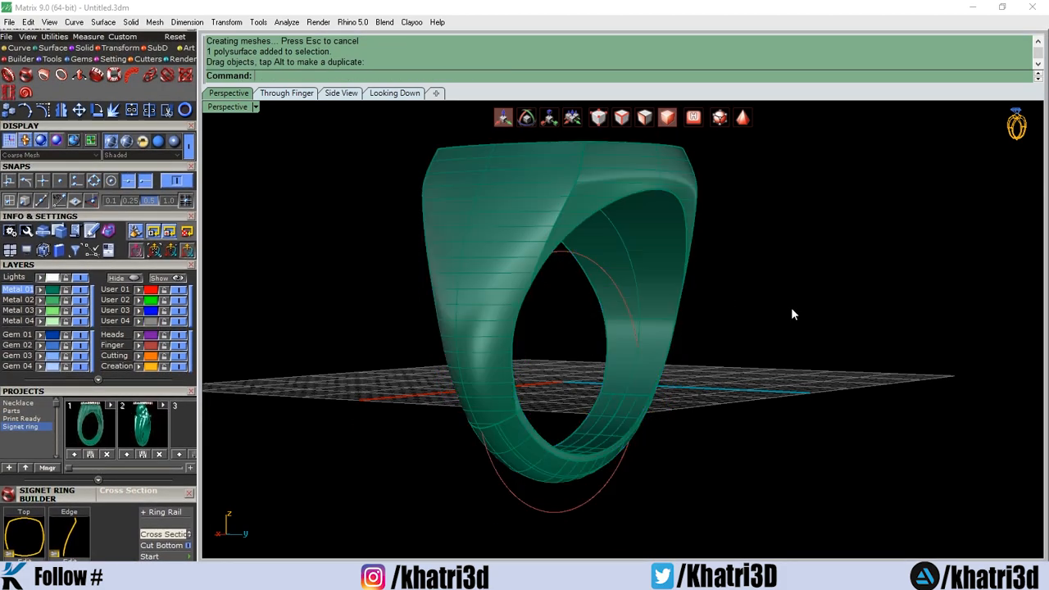
{"action": "right_click_drag", "start_coordinate": [791, 308], "coordinate": [749, 391]}
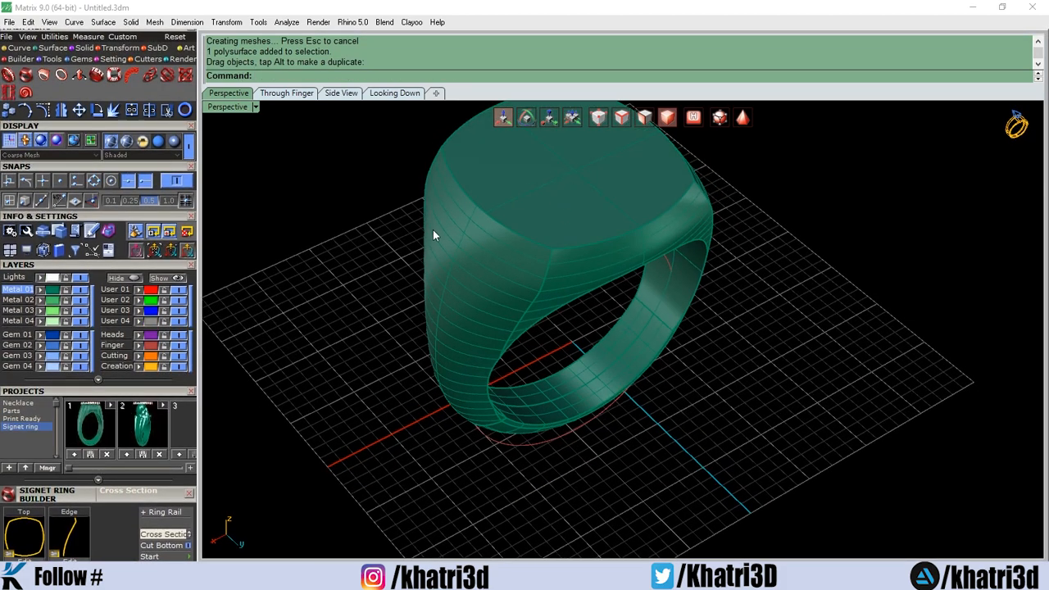
{"action": "right_click_drag", "start_coordinate": [461, 331], "coordinate": [472, 365]}
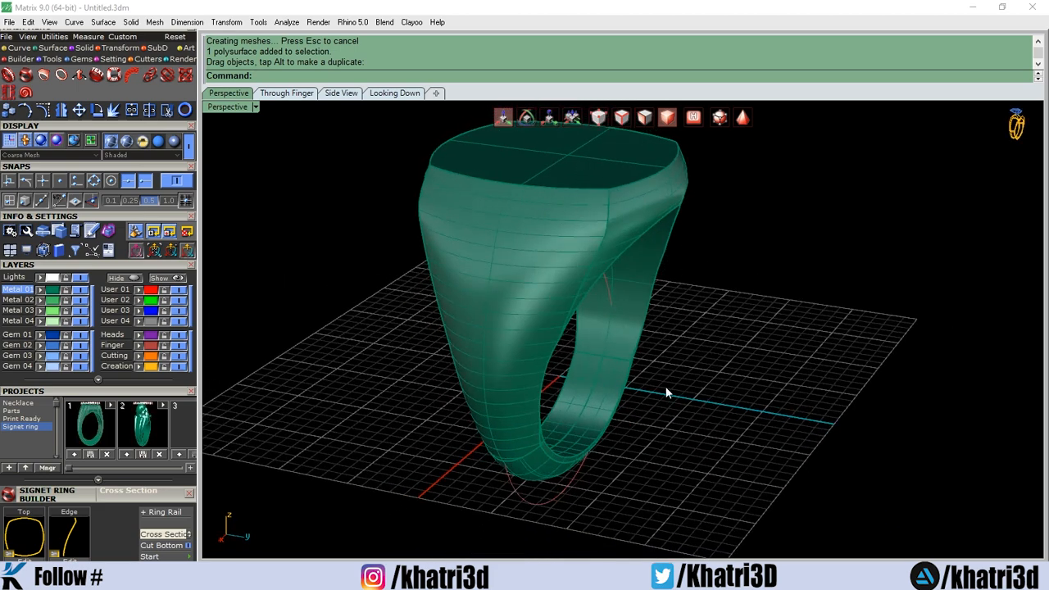
{"action": "scroll", "coordinate": [668, 391], "scroll_direction": "down", "scroll_amount": 8}
{"action": "right_click_drag", "start_coordinate": [695, 374], "coordinate": [690, 350]}
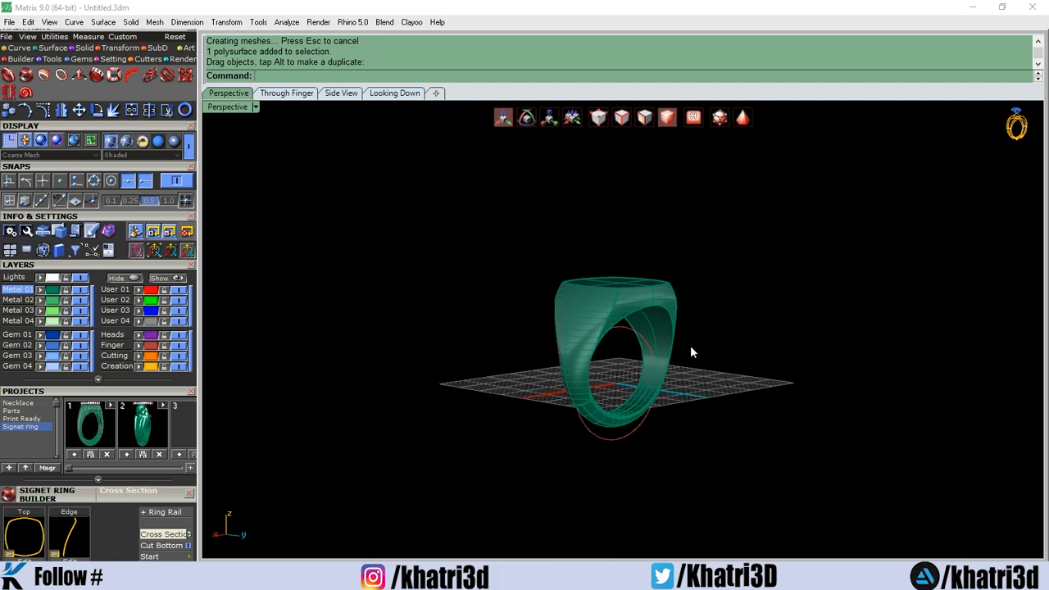
{"action": "scroll", "coordinate": [693, 354], "scroll_direction": "up", "scroll_amount": 4}
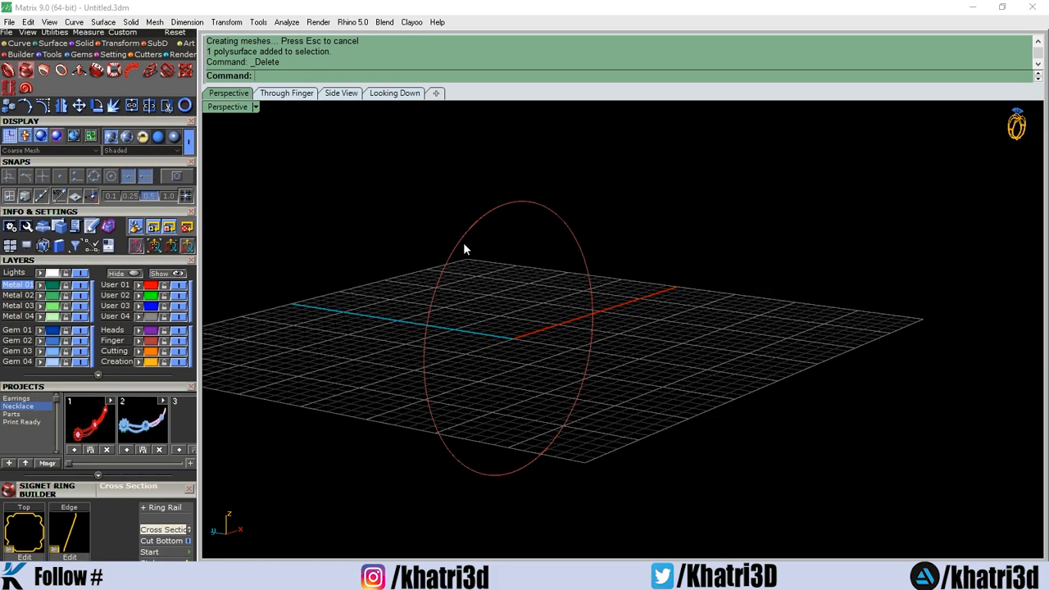
Delete the leftover signet ring rail curve and open the Raised Band Builder with its settings in view.
{"action": "left_click", "coordinate": [464, 245]}
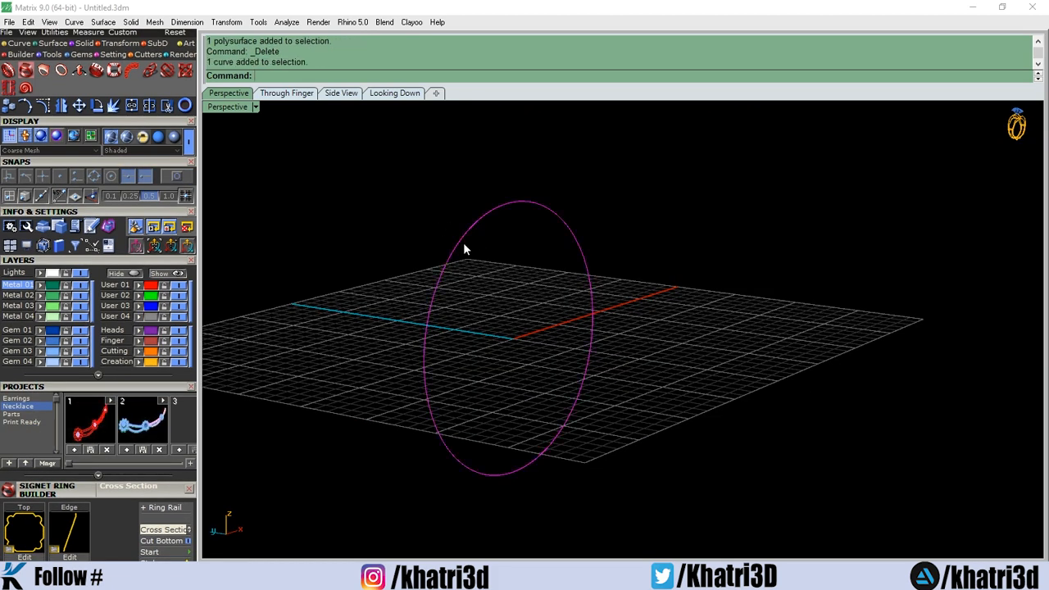
{"action": "key", "text": "Delete"}
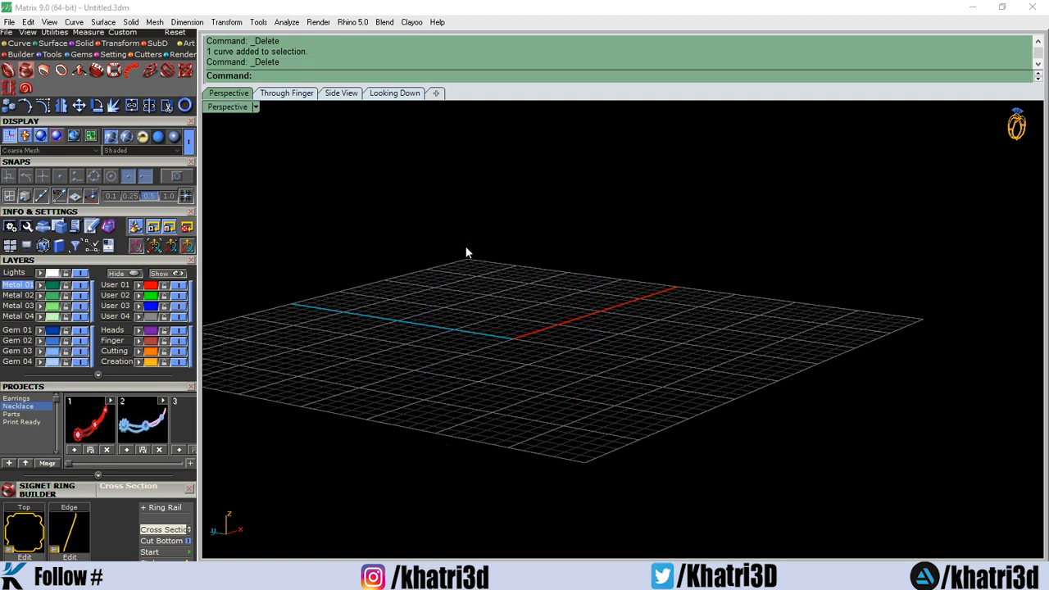
{"action": "left_click", "coordinate": [95, 72]}
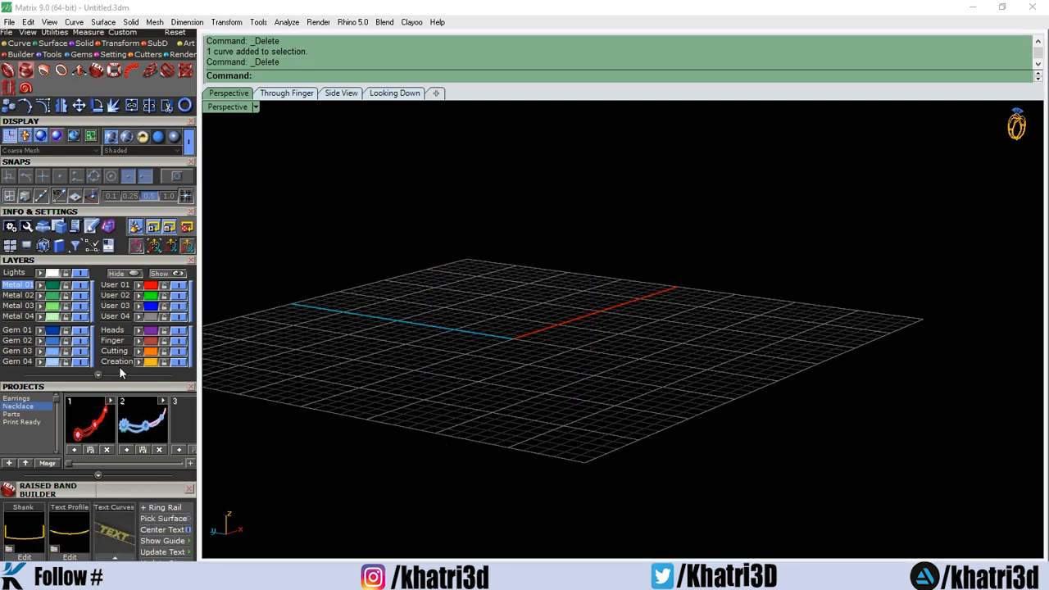
{"action": "left_click_drag", "start_coordinate": [153, 390], "coordinate": [153, 232]}
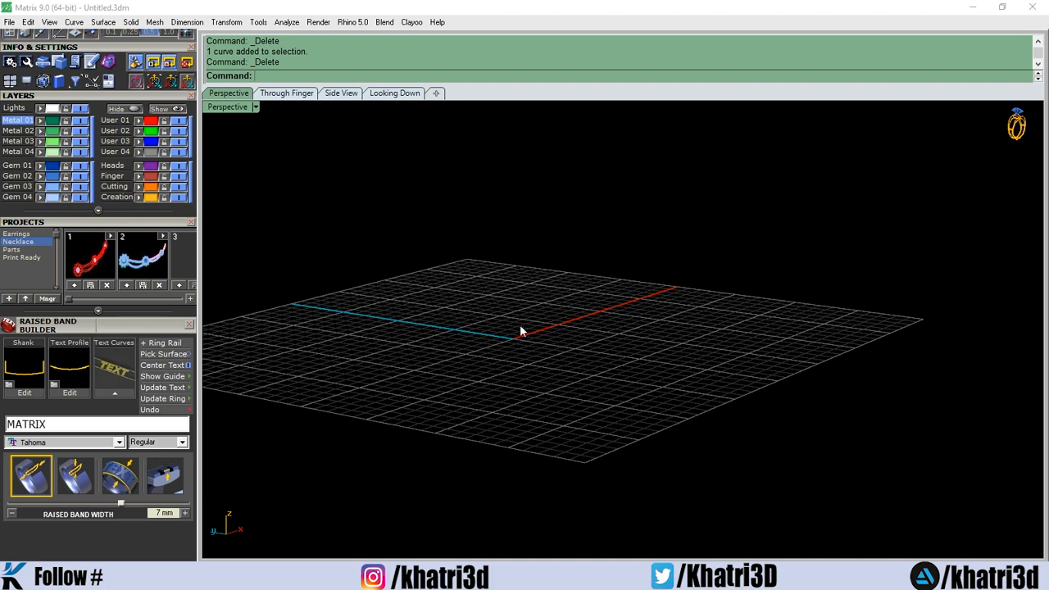
Add a USA size 7 ring rail for the raised band.
{"action": "right_click_drag", "start_coordinate": [519, 330], "coordinate": [520, 379]}
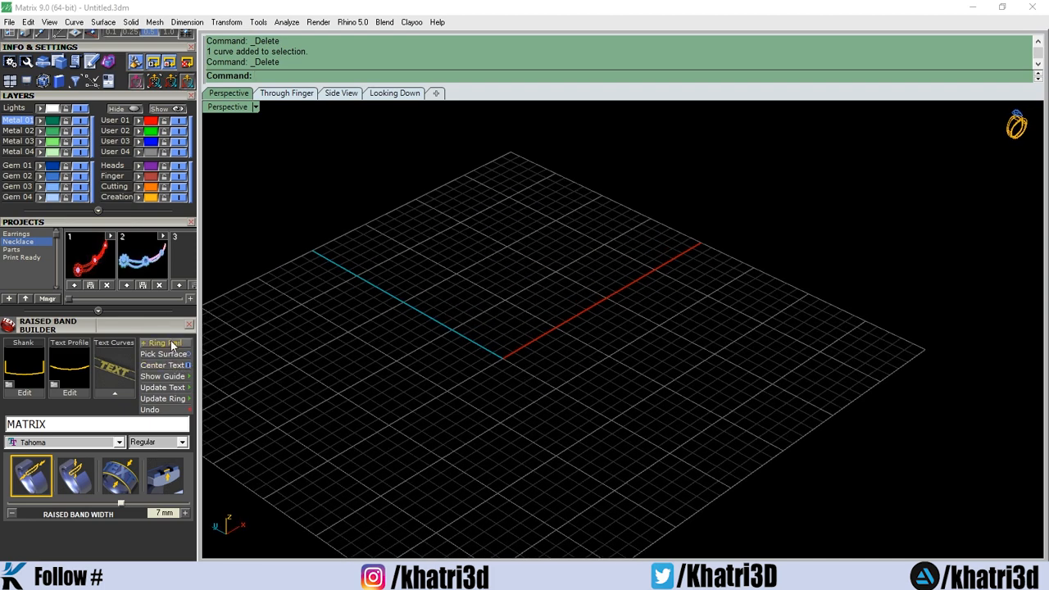
{"action": "left_click", "coordinate": [171, 345]}
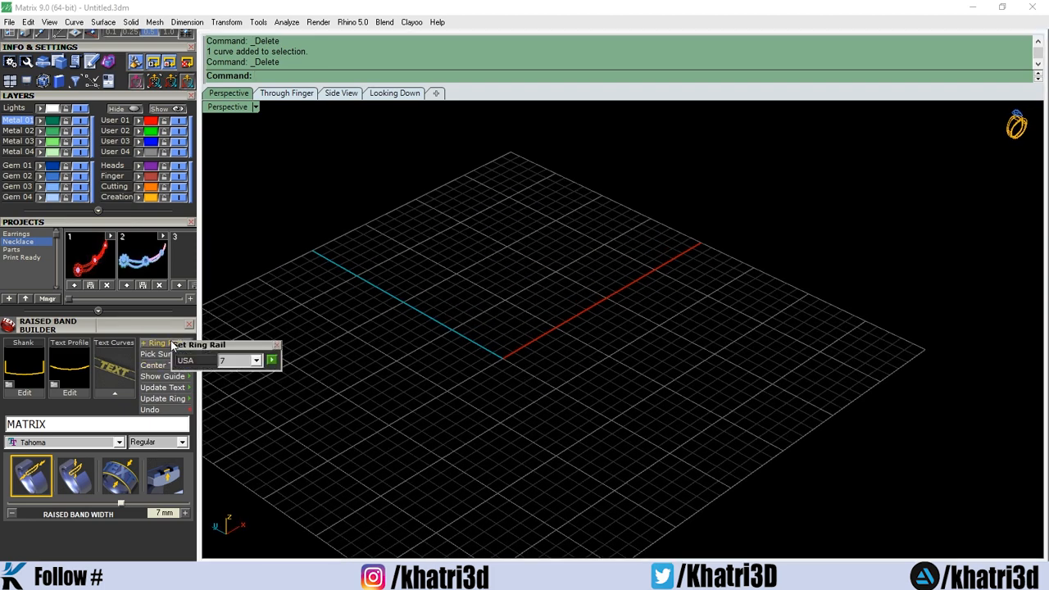
{"action": "left_click", "coordinate": [271, 361]}
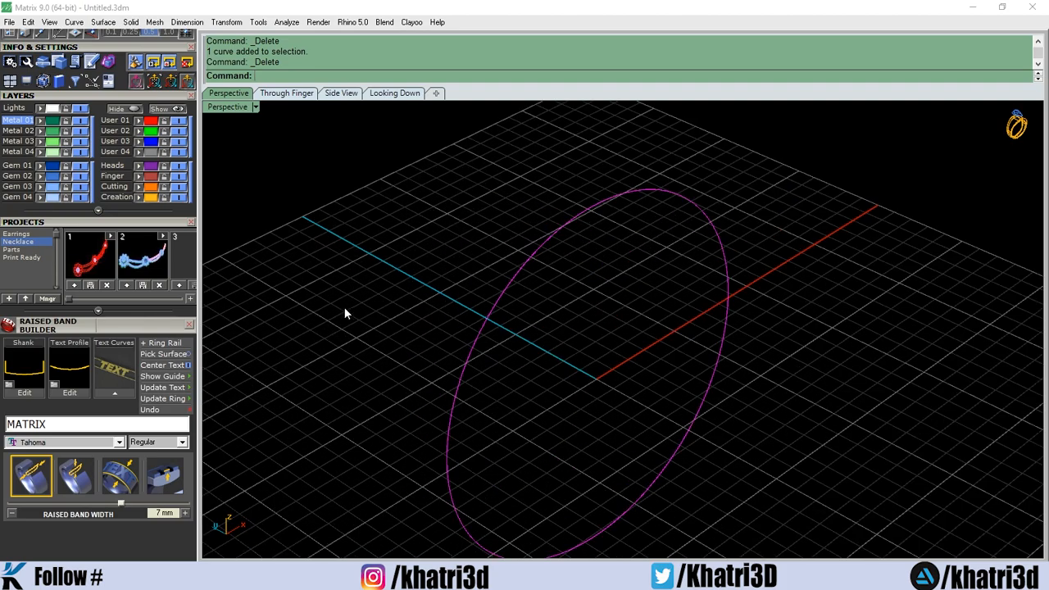
{"action": "scroll", "coordinate": [345, 314], "scroll_direction": "down", "scroll_amount": 2}
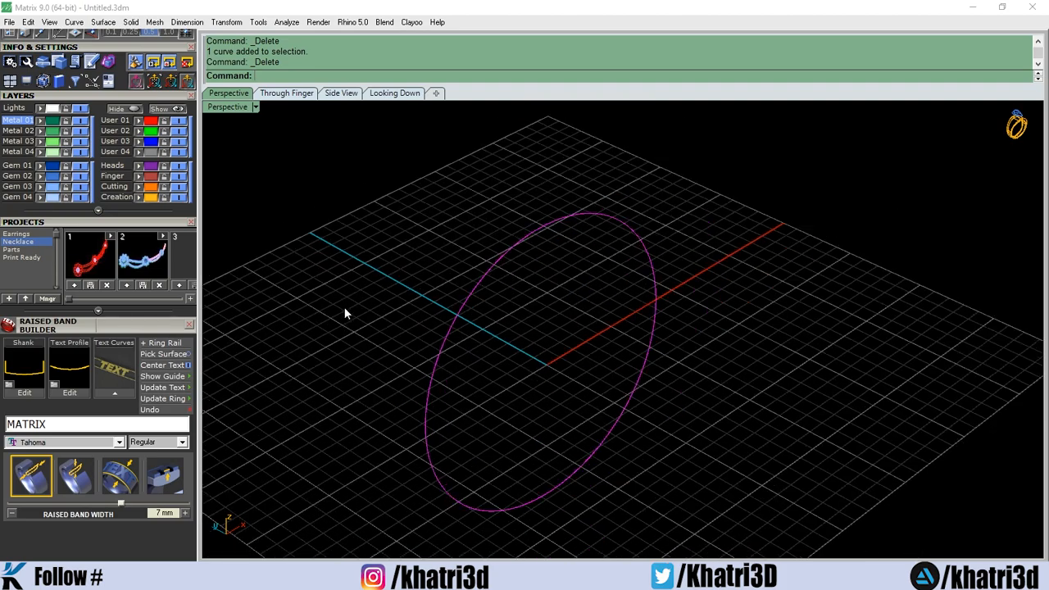
{"action": "right_click_drag", "start_coordinate": [492, 309], "coordinate": [502, 260]}
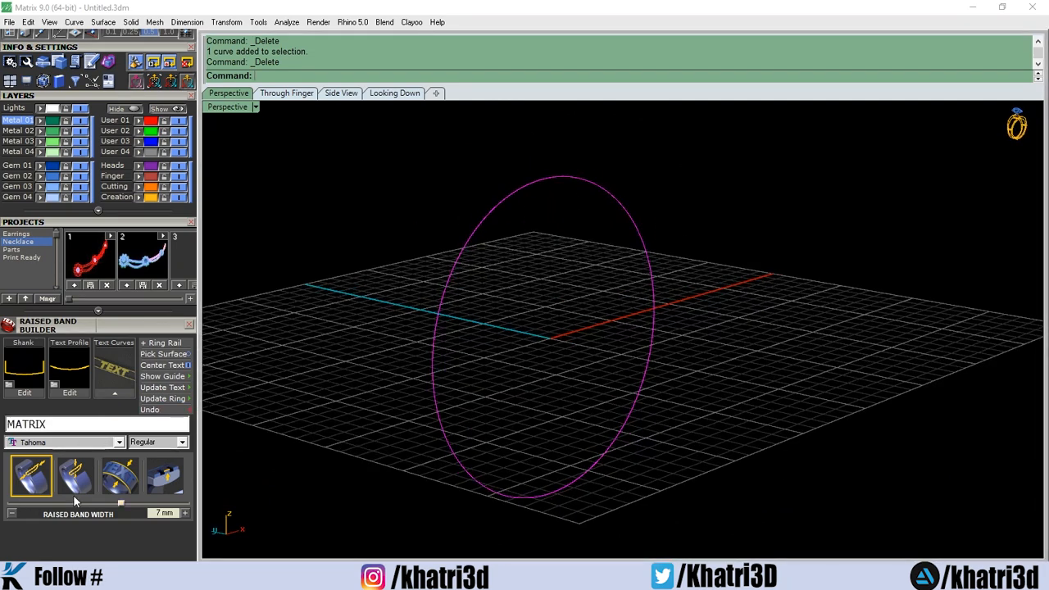
Set the raised band text to "Tutorial" in the Source Sans Pro Black font.
{"action": "left_click_drag", "start_coordinate": [62, 425], "coordinate": [1, 413]}
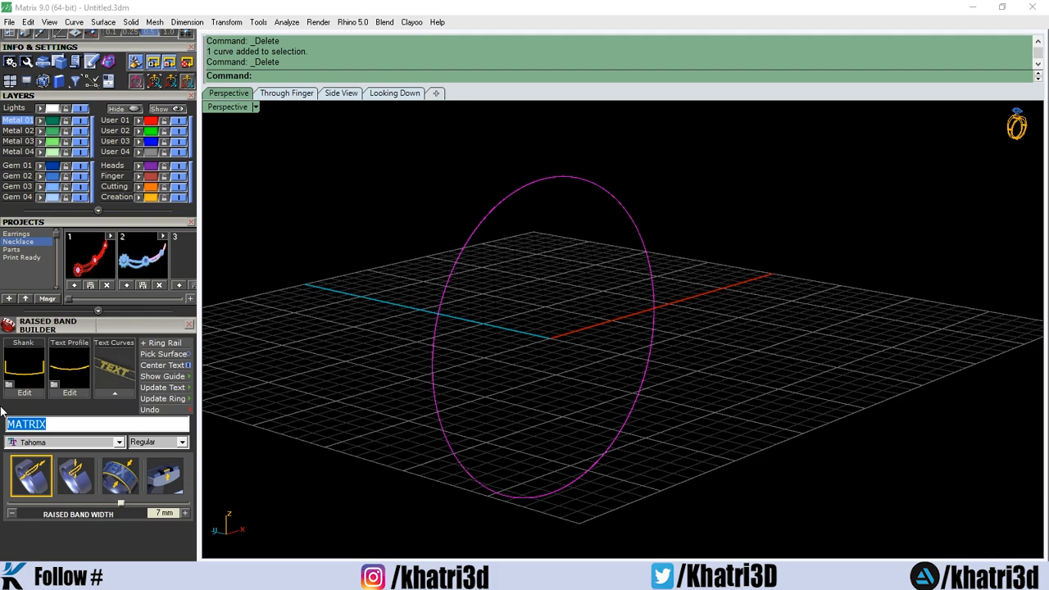
{"action": "type", "text": "Tutorial"}
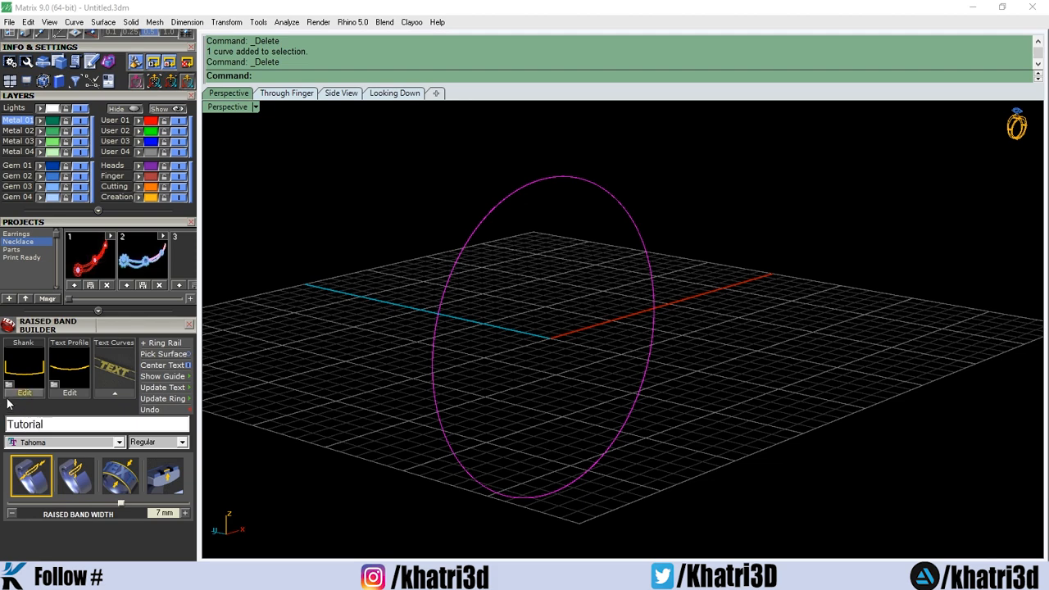
{"action": "key", "text": "Tab"}
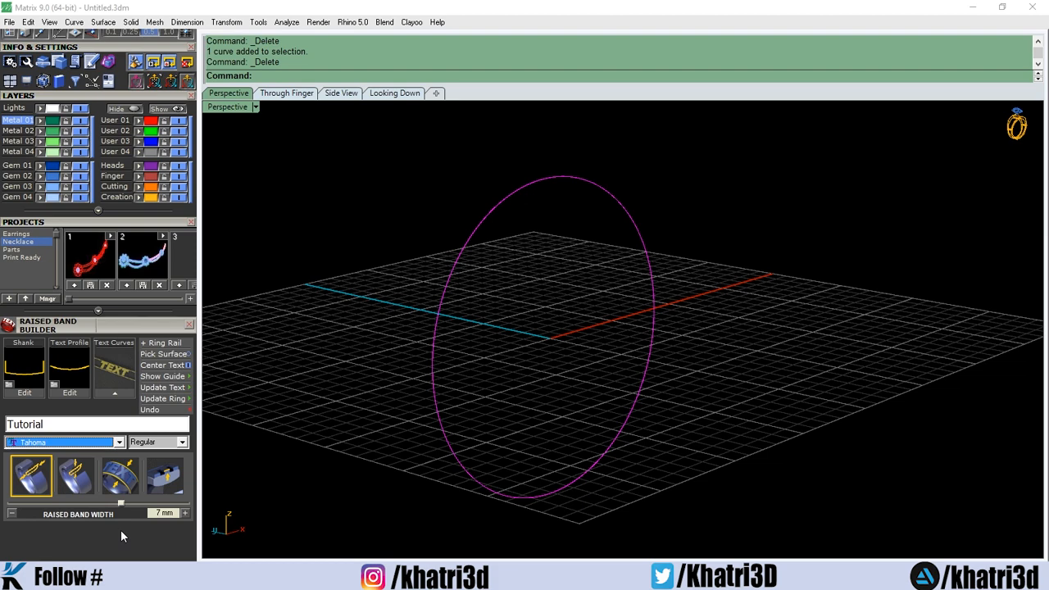
{"action": "left_click", "coordinate": [119, 443]}
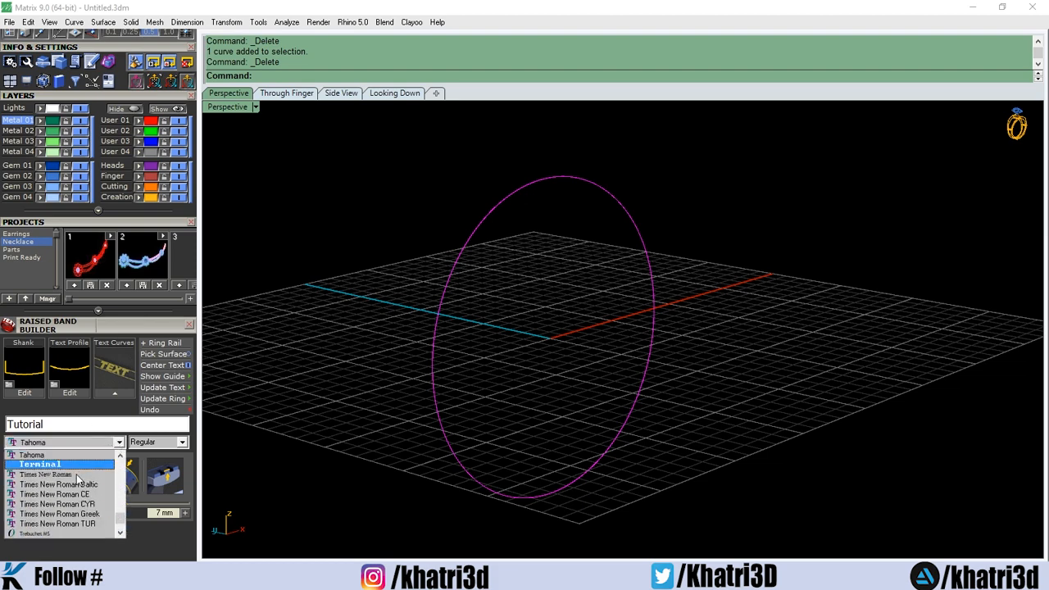
{"action": "scroll", "coordinate": [77, 474], "scroll_direction": "up", "scroll_amount": 2}
{"action": "scroll", "coordinate": [77, 474], "scroll_direction": "up", "scroll_amount": 2}
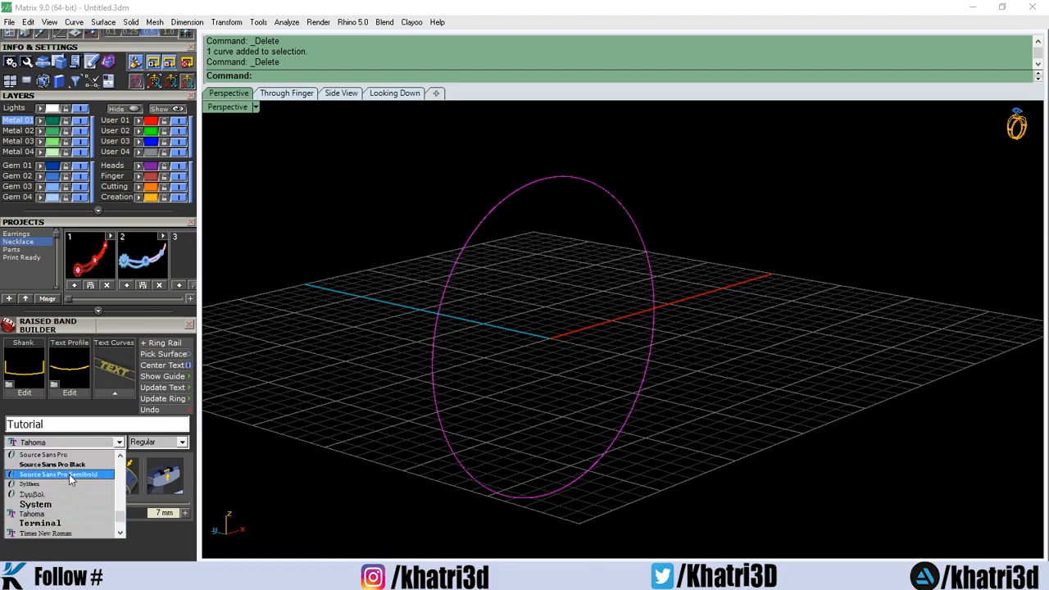
{"action": "left_click", "coordinate": [78, 470]}
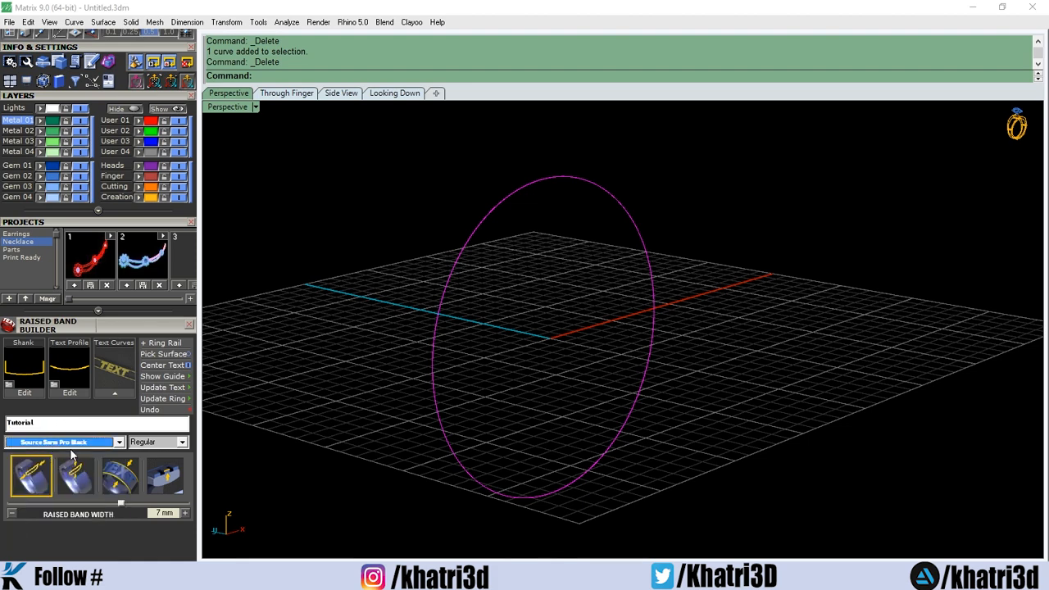
{"action": "left_click", "coordinate": [51, 576]}
{"action": "left_click", "coordinate": [644, 244]}
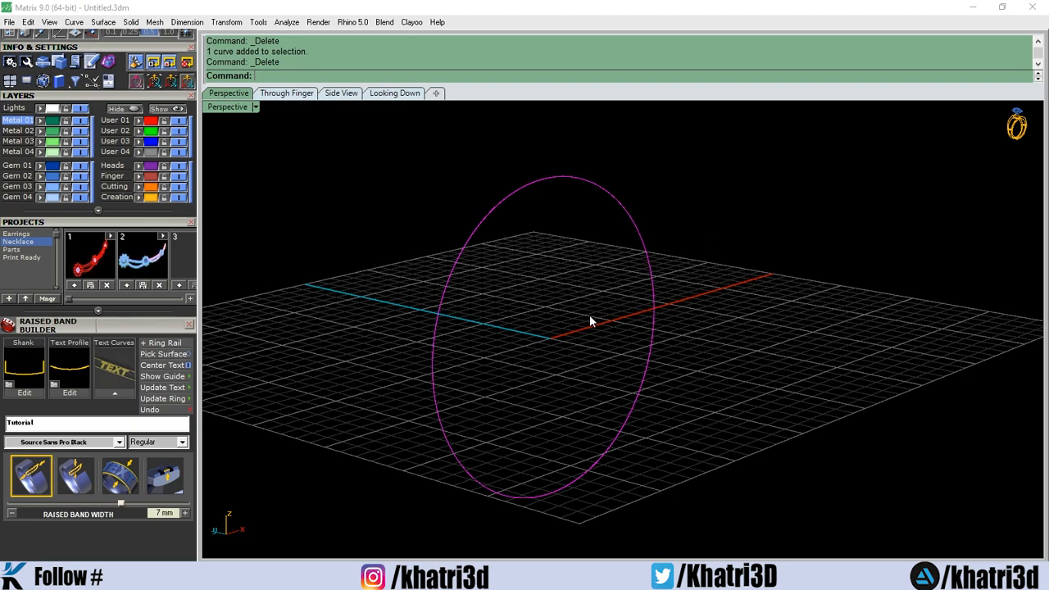
Set the raised band width to 5 mm and height to 1.2 mm, with a 0.7 mm text edge offset.
{"action": "right_click_drag", "start_coordinate": [560, 357], "coordinate": [548, 300]}
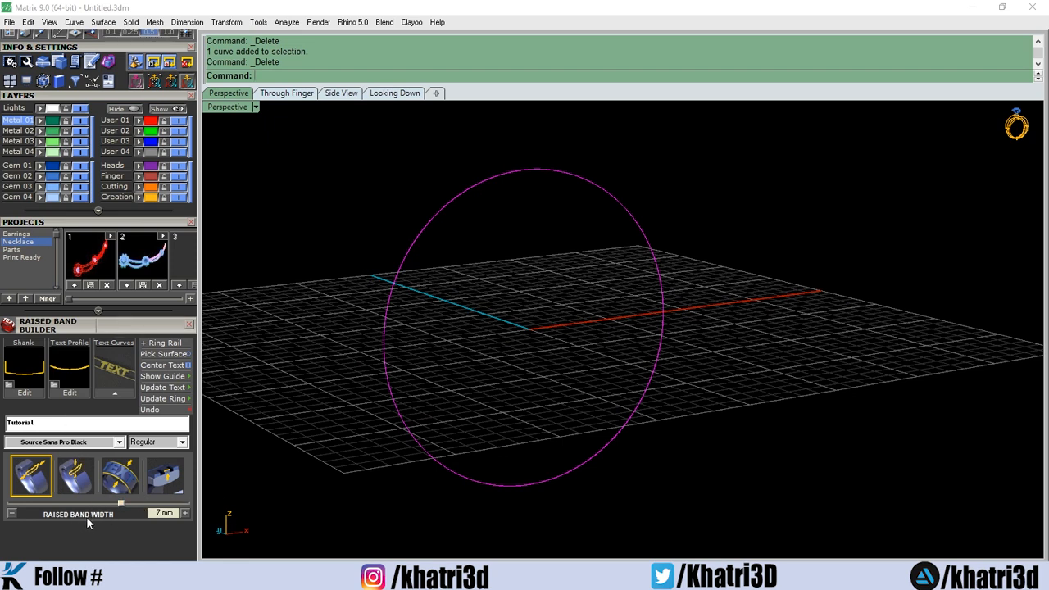
{"action": "double_click", "coordinate": [159, 512]}
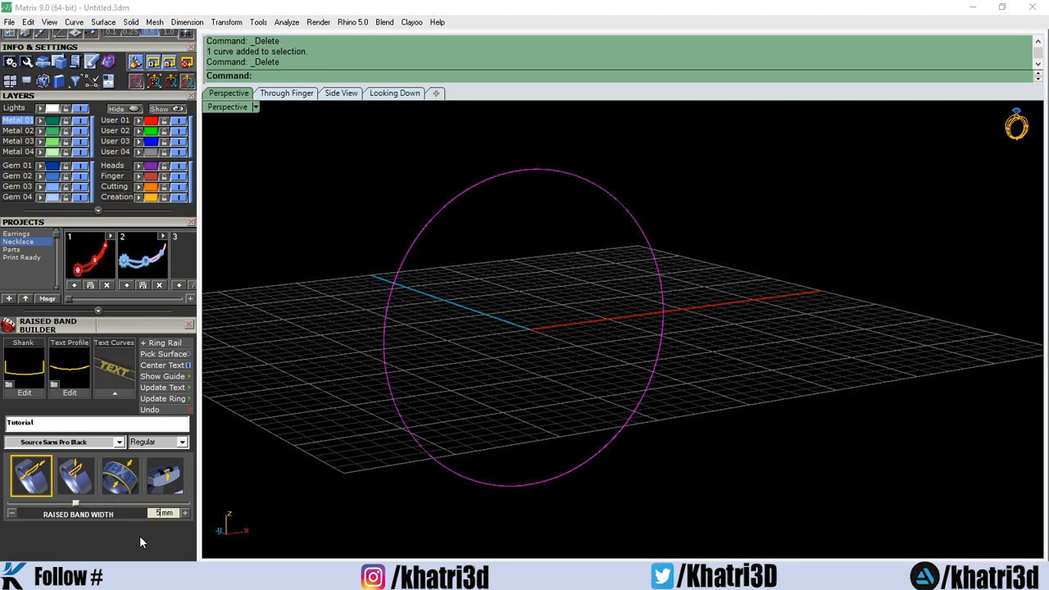
{"action": "left_click", "coordinate": [79, 480]}
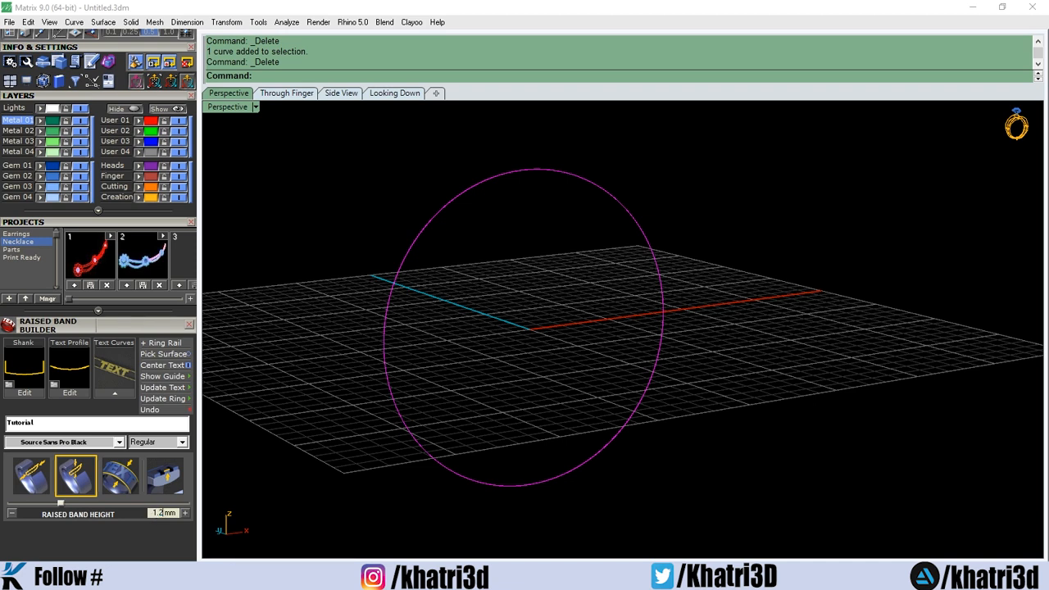
{"action": "left_click", "coordinate": [120, 475]}
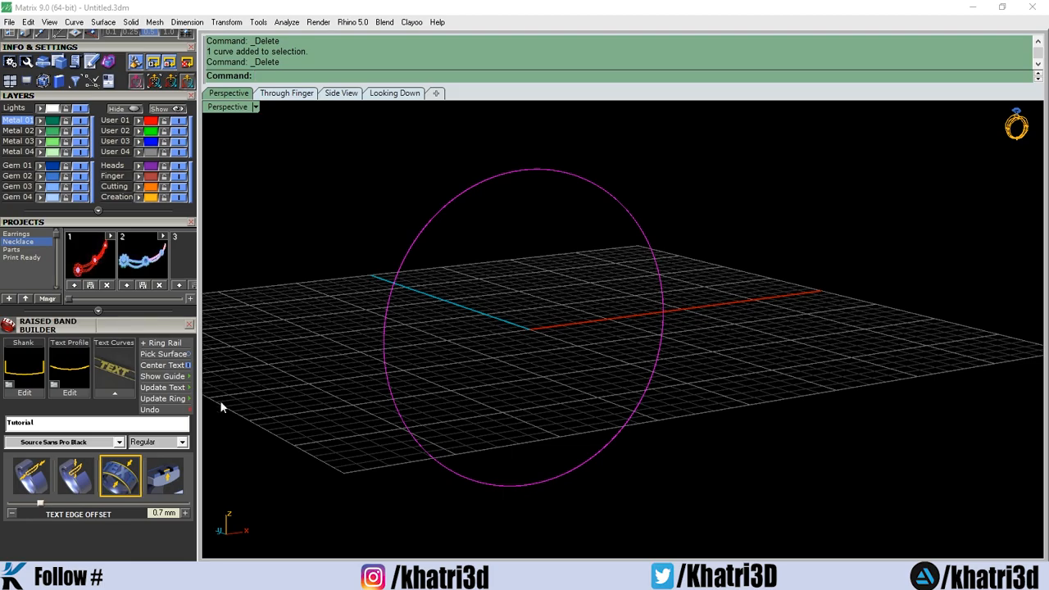
Build the raised band ring on the rail and review the text profile library without changing the profile.
{"action": "left_click", "coordinate": [174, 401]}
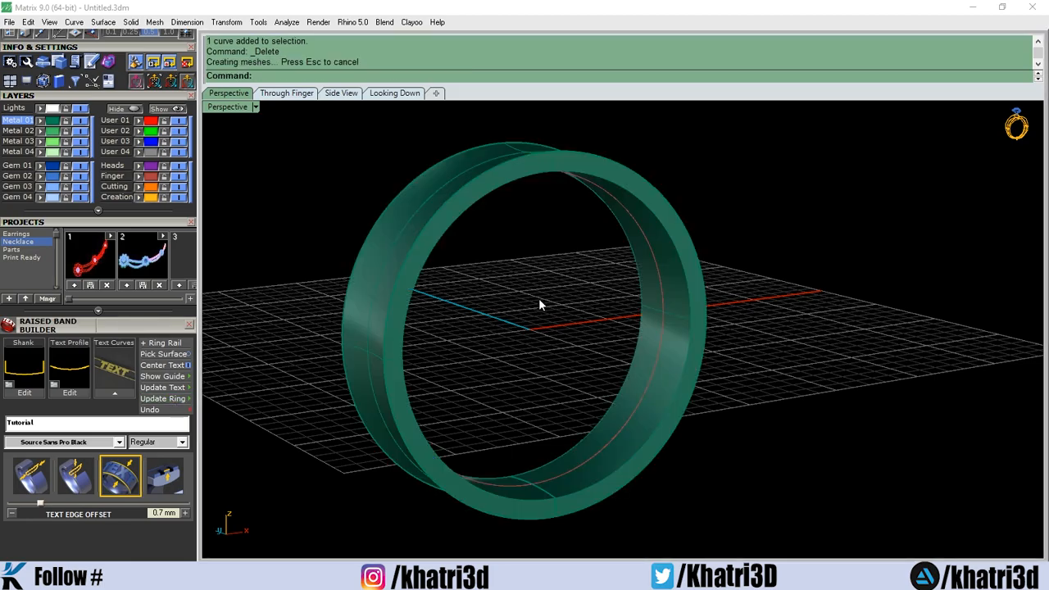
{"action": "right_click_drag", "start_coordinate": [543, 261], "coordinate": [515, 291]}
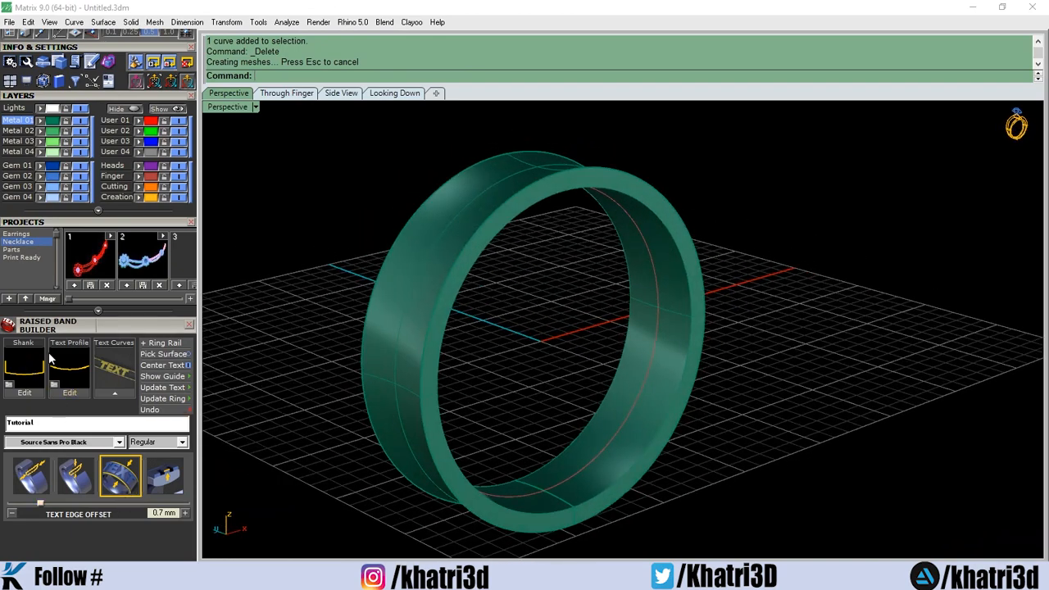
{"action": "left_click", "coordinate": [72, 366]}
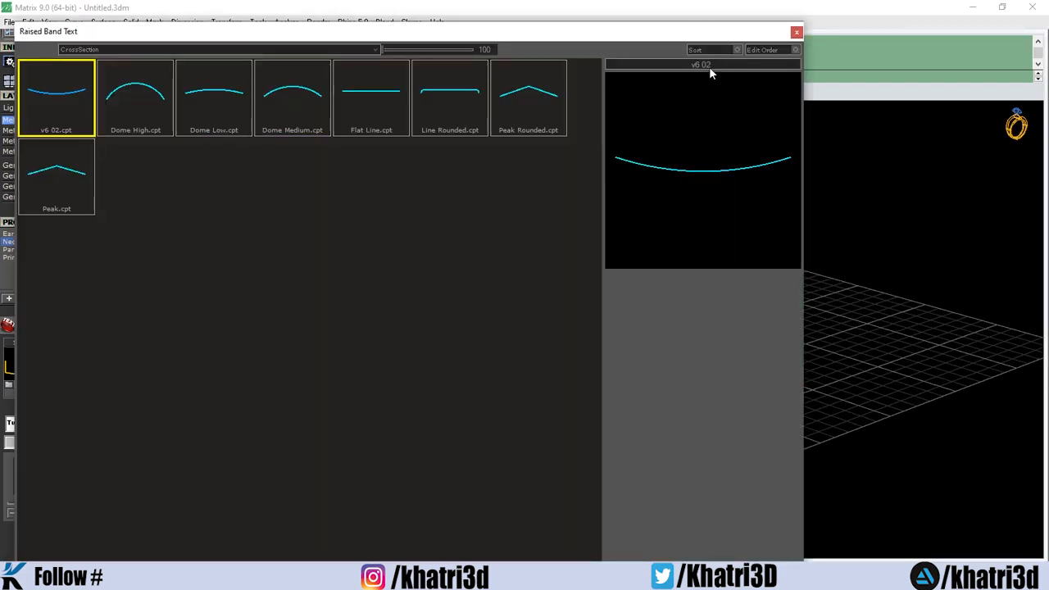
{"action": "left_click", "coordinate": [794, 33]}
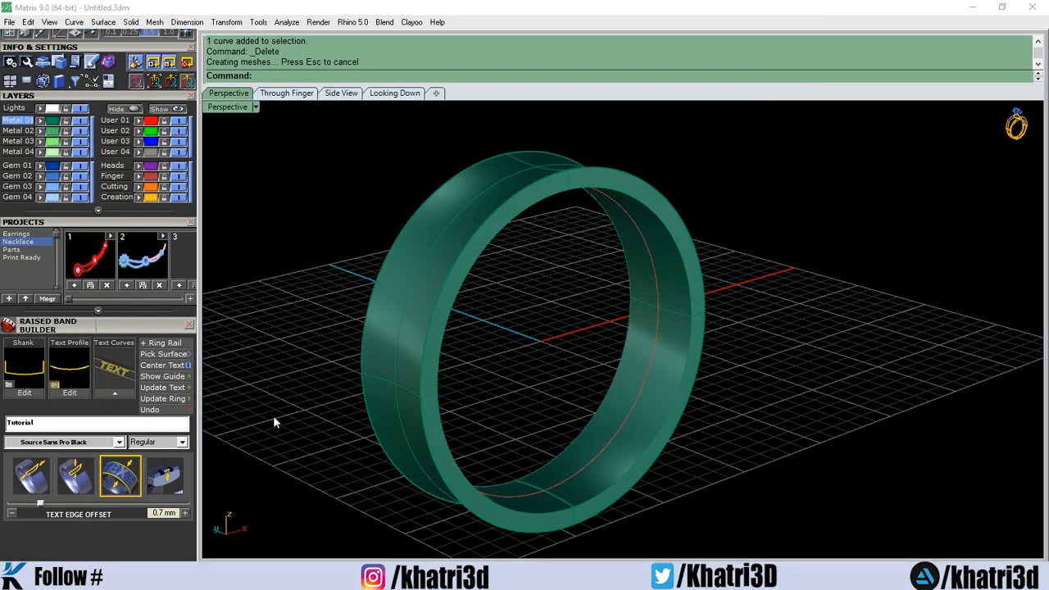
Generate the flat "Tutorial" text curves and band layout for the raised band.
{"action": "left_click", "coordinate": [174, 390]}
{"action": "right_click_drag", "start_coordinate": [486, 326], "coordinate": [728, 272]}
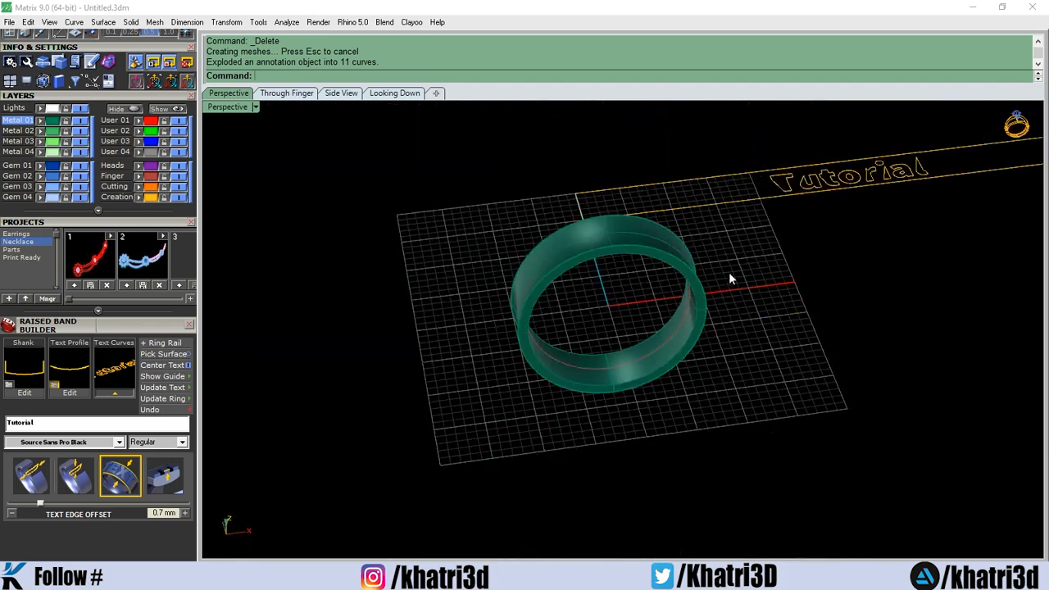
{"action": "scroll", "coordinate": [717, 206], "scroll_direction": "up", "scroll_amount": 3}
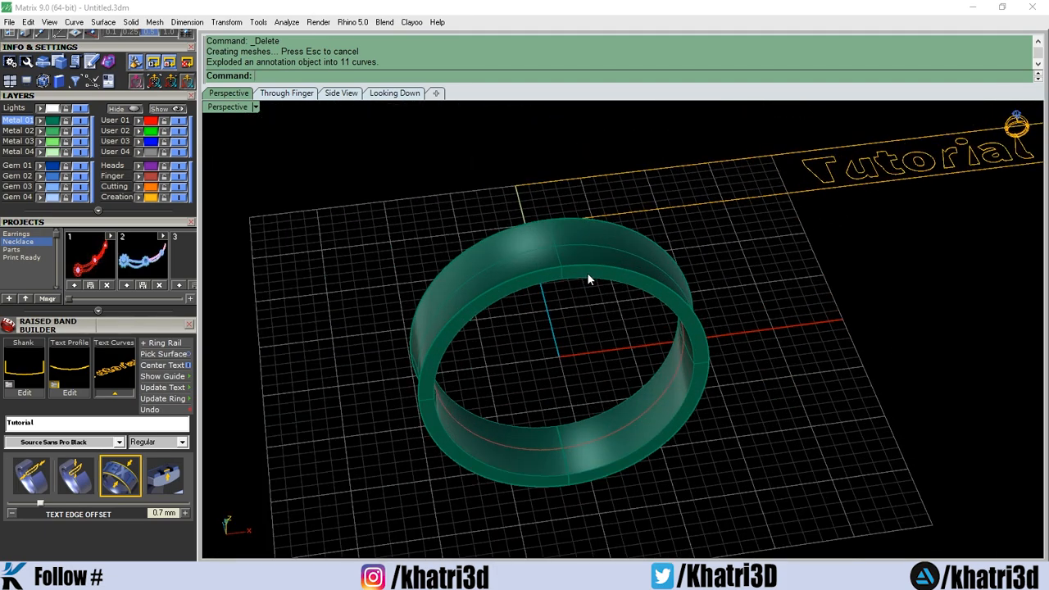
Delete the generated band surfaces and all the flat text and layout curves, leaving only the ring rail.
{"action": "left_click", "coordinate": [587, 274]}
{"action": "key", "text": "Delete"}
{"action": "left_click", "coordinate": [630, 272]}
{"action": "key", "text": "Delete"}
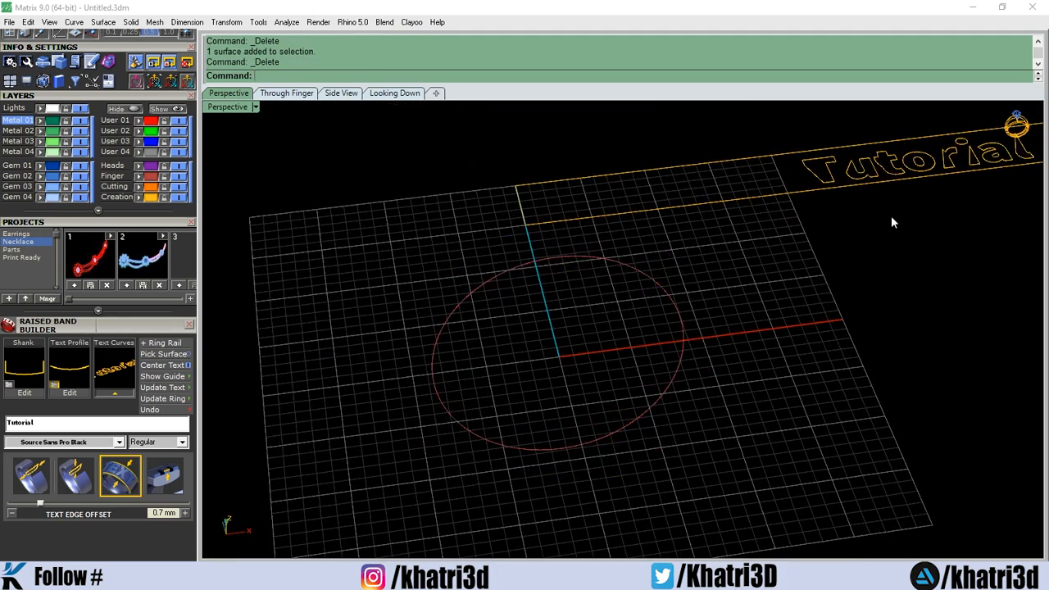
{"action": "left_click_drag", "start_coordinate": [946, 206], "coordinate": [742, 121]}
{"action": "key", "text": "Delete"}
{"action": "scroll", "coordinate": [970, 220], "scroll_direction": "down", "scroll_amount": 6}
{"action": "left_click_drag", "start_coordinate": [995, 249], "coordinate": [803, 131]}
{"action": "key", "text": "Delete"}
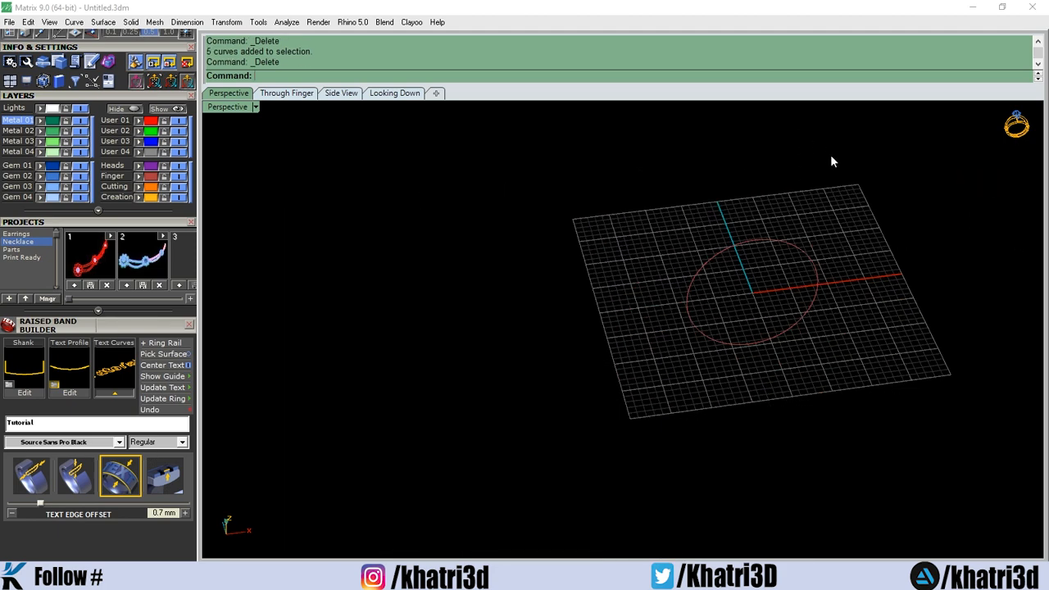
Build the raised band ring with the "Tutorial" text on the ring rail and inspect the raised lettering.
{"action": "left_click", "coordinate": [152, 399]}
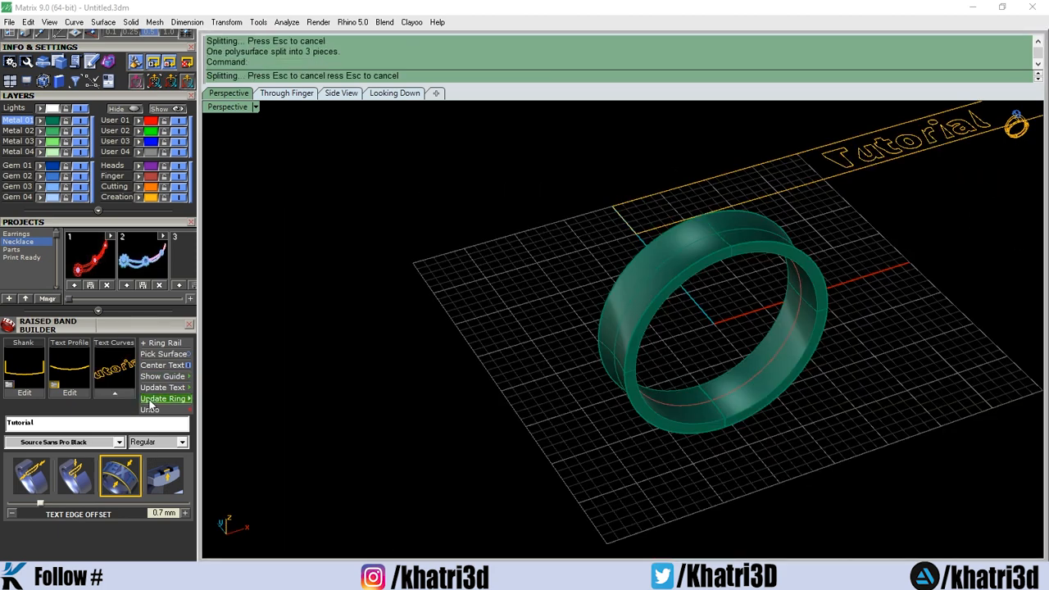
{"action": "scroll", "coordinate": [844, 300], "scroll_direction": "up", "scroll_amount": 2}
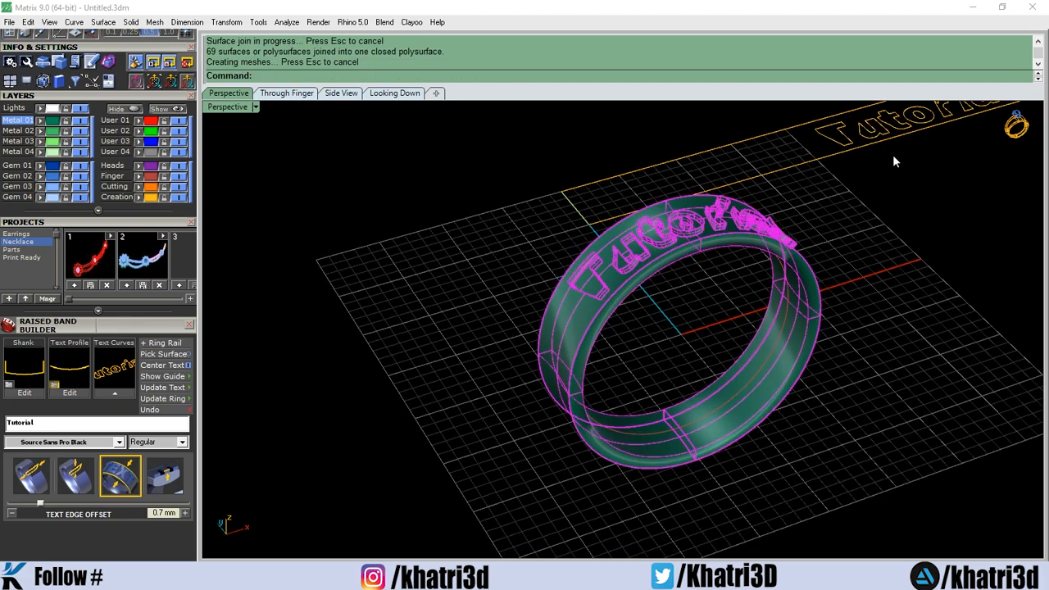
{"action": "right_click_drag", "start_coordinate": [919, 141], "coordinate": [804, 217], "text": "shift"}
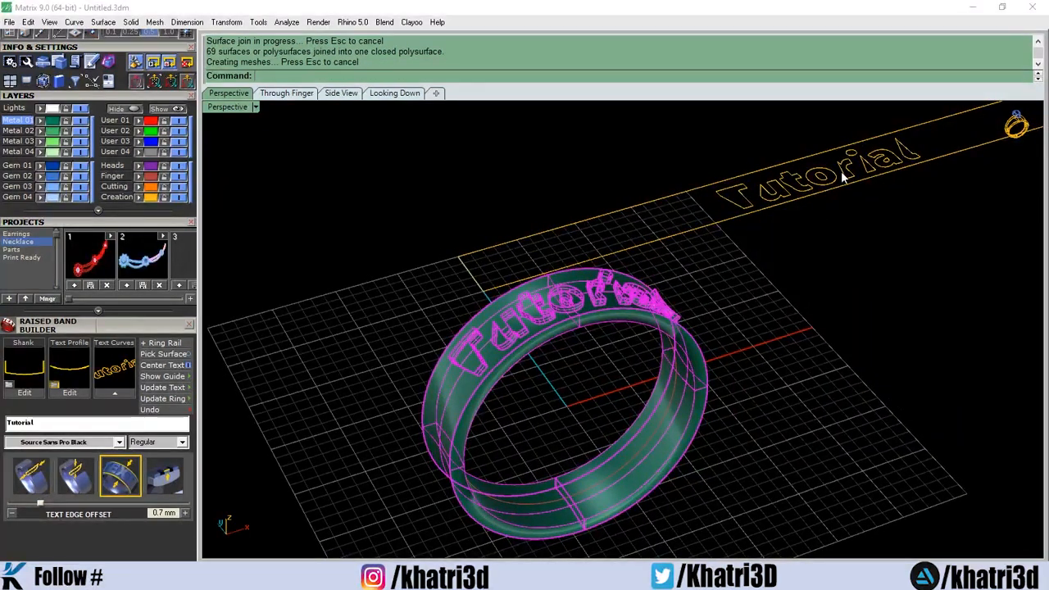
{"action": "right_click_drag", "start_coordinate": [871, 328], "coordinate": [844, 377]}
{"action": "left_click", "coordinate": [777, 369]}
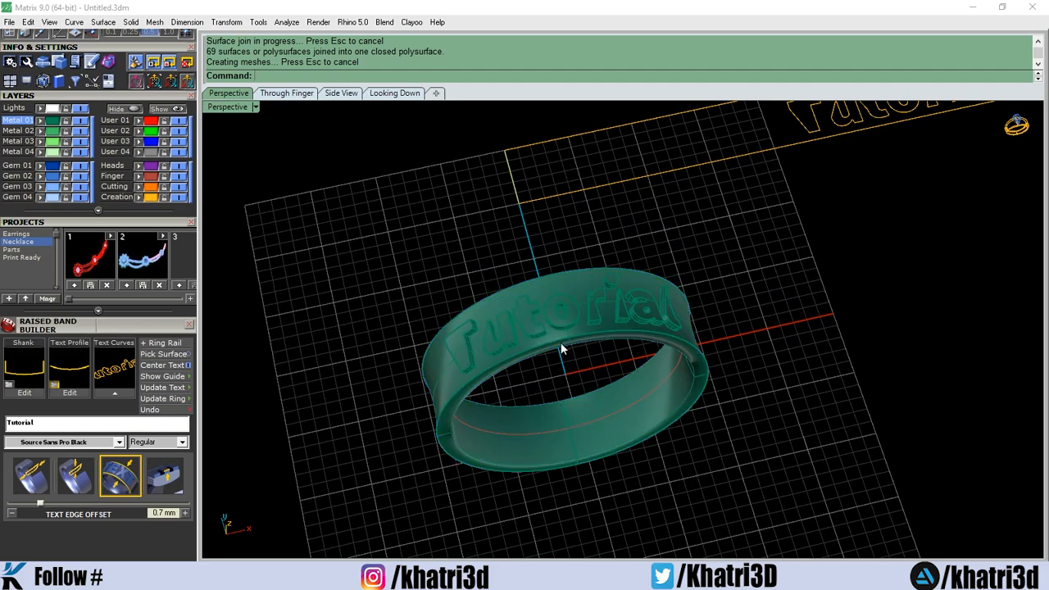
{"action": "right_click_drag", "start_coordinate": [562, 344], "coordinate": [513, 331]}
{"action": "scroll", "coordinate": [512, 330], "scroll_direction": "up", "scroll_amount": 6}
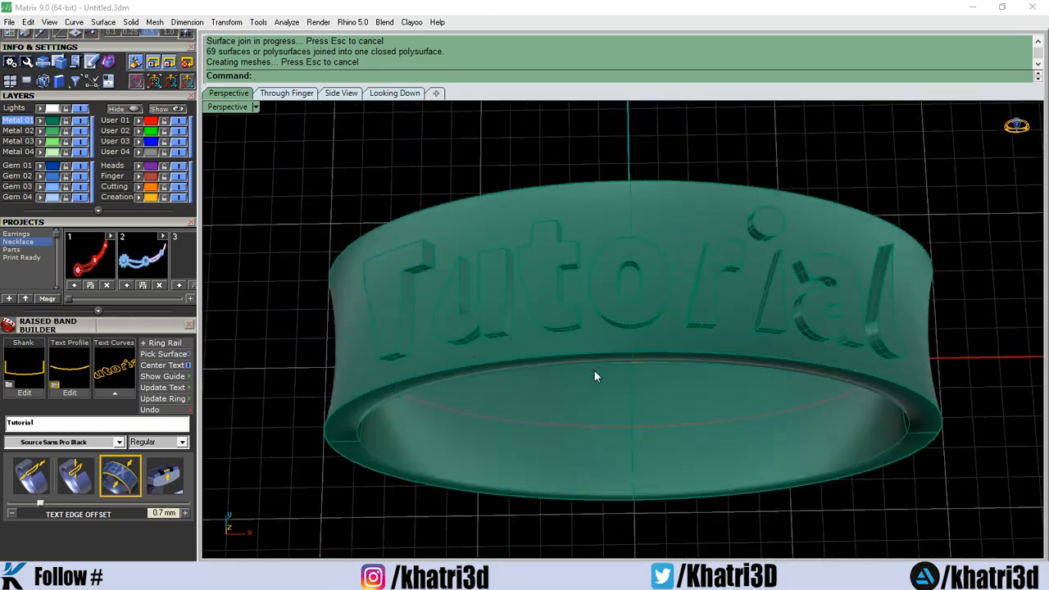
{"action": "right_click_drag", "start_coordinate": [594, 372], "coordinate": [605, 295]}
Move the finished raised band ring to the Metal 02 layer.
{"action": "left_click", "coordinate": [604, 295]}
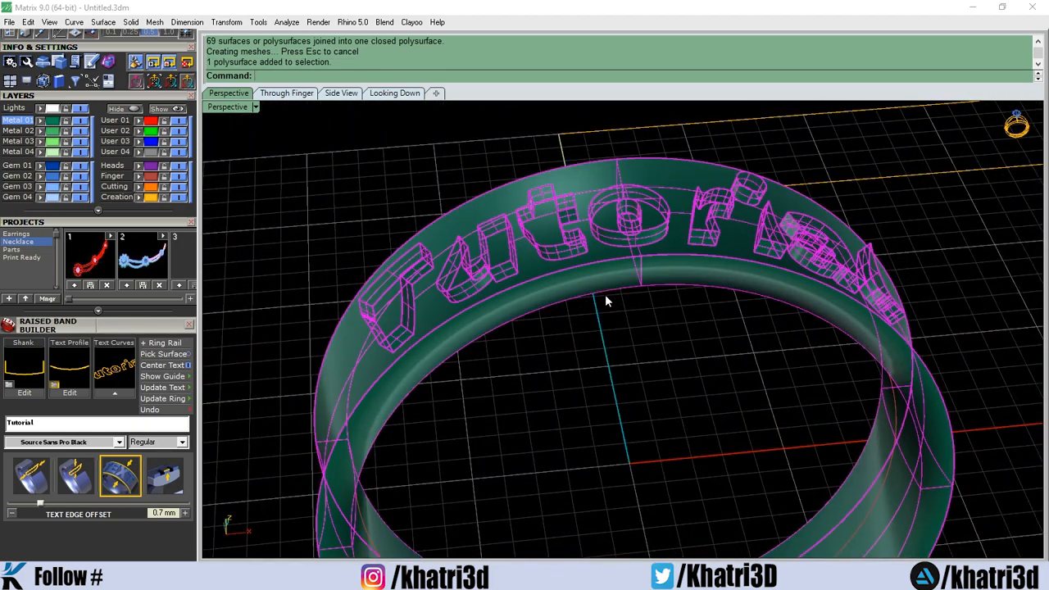
{"action": "scroll", "coordinate": [440, 285], "scroll_direction": "down", "scroll_amount": 3}
{"action": "scroll", "coordinate": [381, 191], "scroll_direction": "down", "scroll_amount": 1}
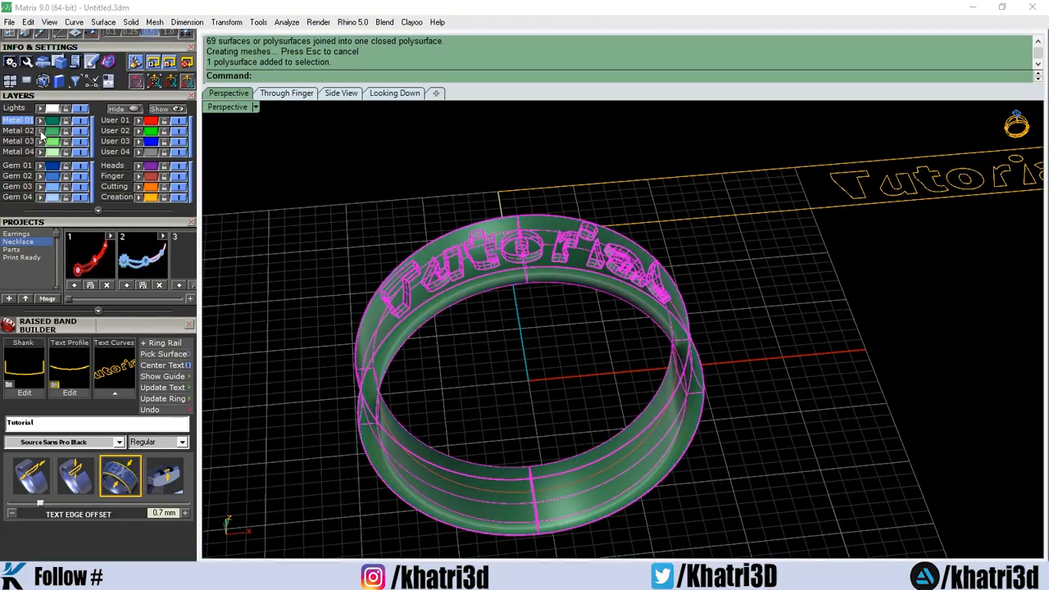
{"action": "left_click", "coordinate": [381, 190]}
{"action": "right_click_drag", "start_coordinate": [382, 191], "coordinate": [694, 307]}
{"action": "scroll", "coordinate": [687, 271], "scroll_direction": "down", "scroll_amount": 3}
{"action": "scroll", "coordinate": [693, 307], "scroll_direction": "up", "scroll_amount": 6}
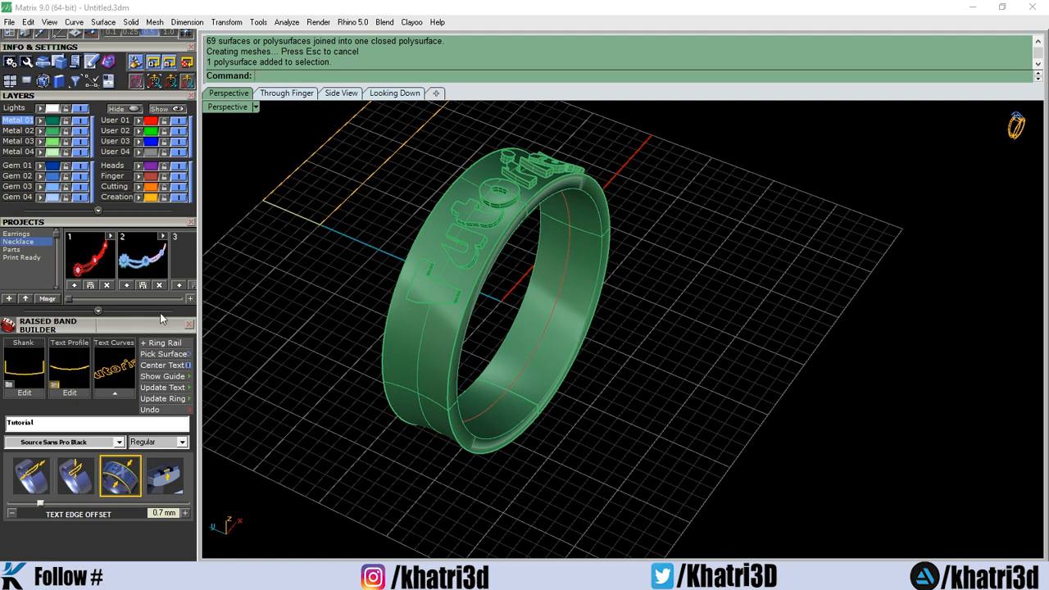
Delete the raised band ring, its rail and the flat "Tutorial" text and layout curves to empty the scene.
{"action": "left_click_drag", "start_coordinate": [107, 322], "coordinate": [105, 377]}
{"action": "mouse_move", "coordinate": [584, 287]}
{"action": "right_mouse_down"}
{"action": "mouse_move", "coordinate": [672, 257]}
{"action": "mouse_move", "coordinate": [616, 232]}
{"action": "mouse_move", "coordinate": [575, 189]}
{"action": "right_mouse_up"}
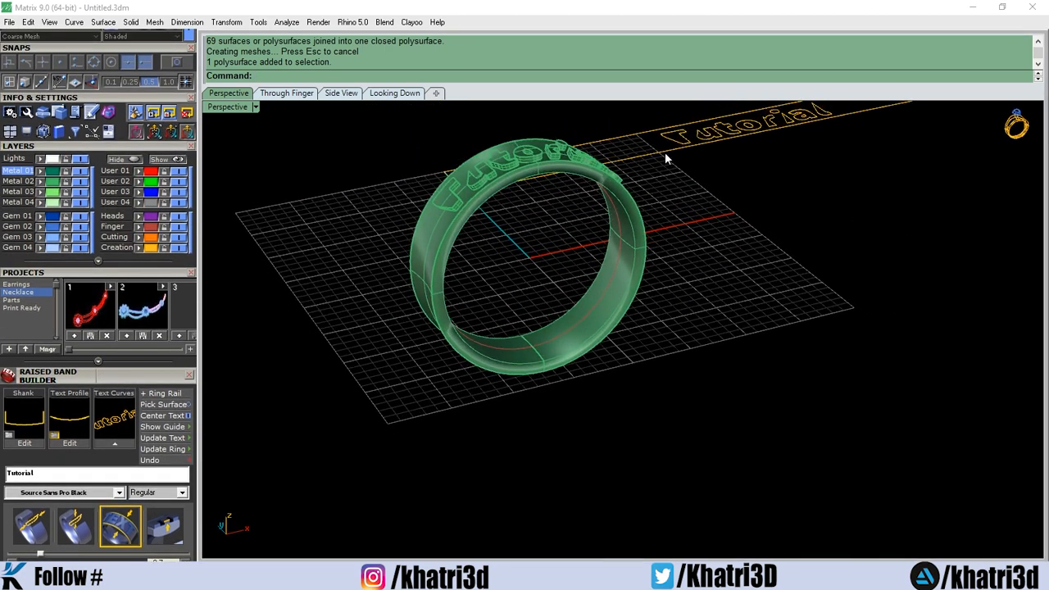
{"action": "right_click_drag", "start_coordinate": [664, 150], "coordinate": [326, 352]}
{"action": "scroll", "coordinate": [600, 270], "scroll_direction": "down", "scroll_amount": 2}
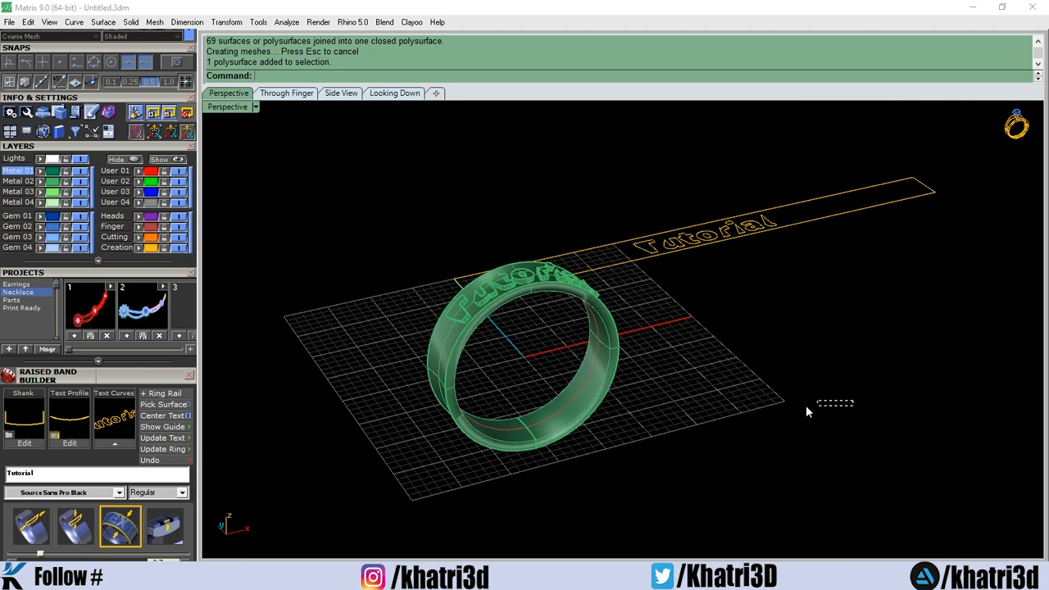
{"action": "left_click_drag", "start_coordinate": [806, 405], "coordinate": [346, 152]}
{"action": "key", "text": "Delete"}
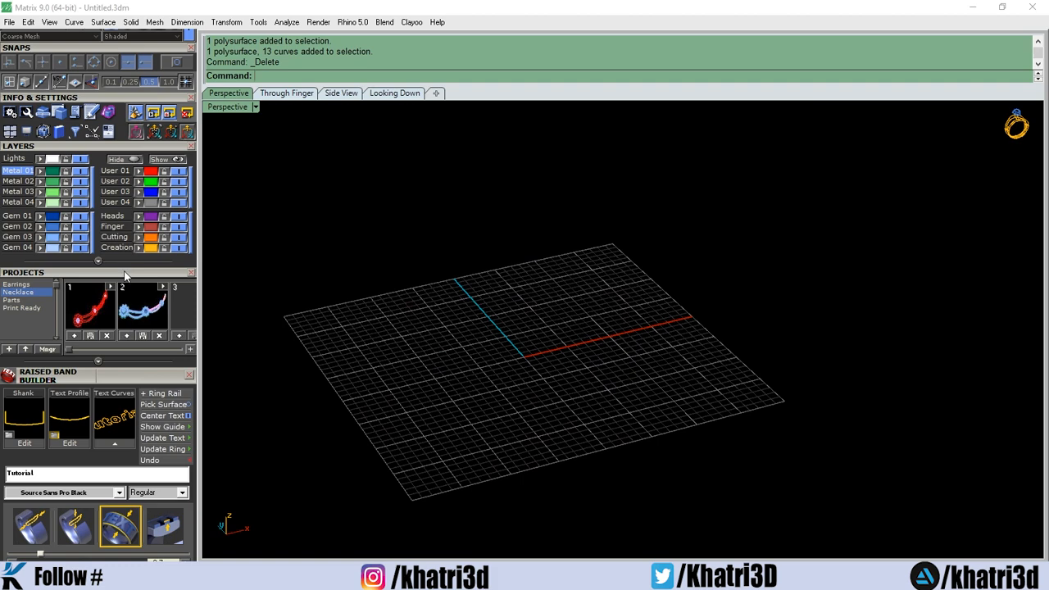
Open the Nautilus Curve builder.
{"action": "left_click_drag", "start_coordinate": [125, 276], "coordinate": [103, 383]}
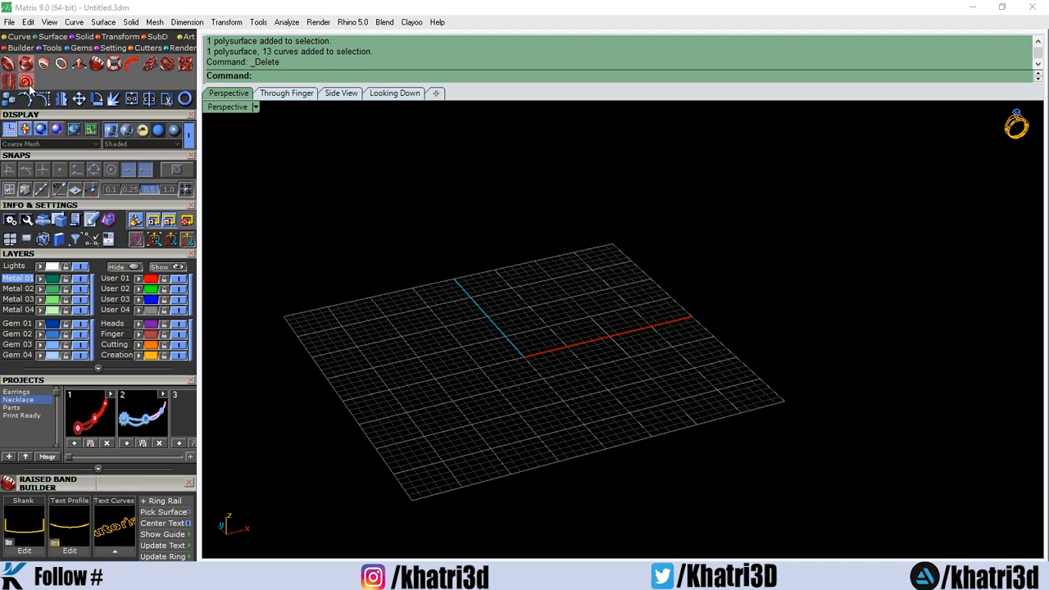
{"action": "left_click", "coordinate": [27, 83]}
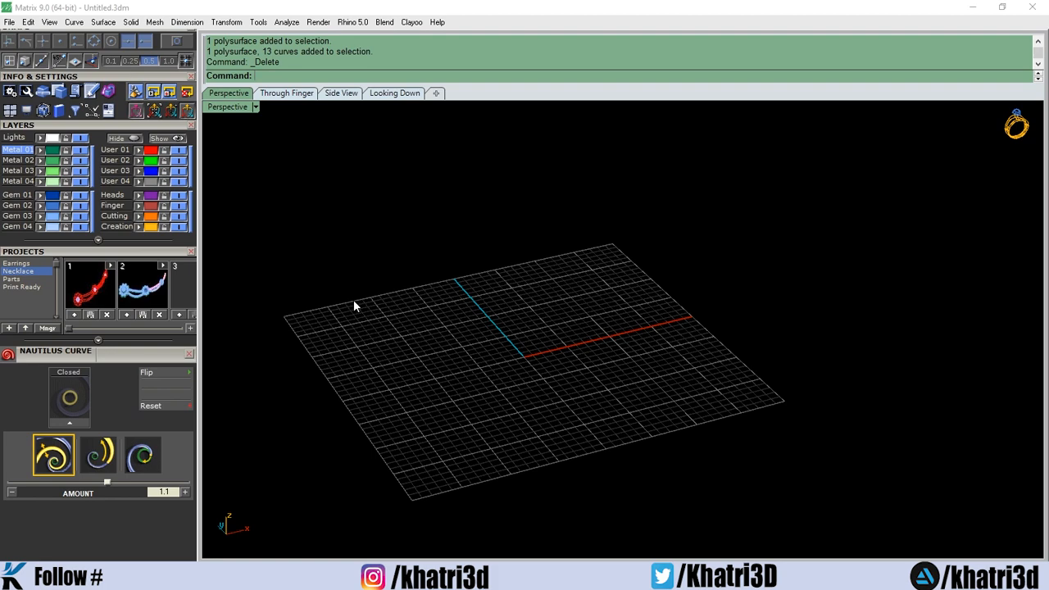
{"action": "right_click_drag", "start_coordinate": [313, 357], "coordinate": [489, 380]}
Draw a circle centred at 0,0,0 with a diameter of 5 mm.
{"action": "left_click_drag", "start_coordinate": [120, 360], "coordinate": [107, 508]}
{"action": "left_click", "coordinate": [19, 55]}
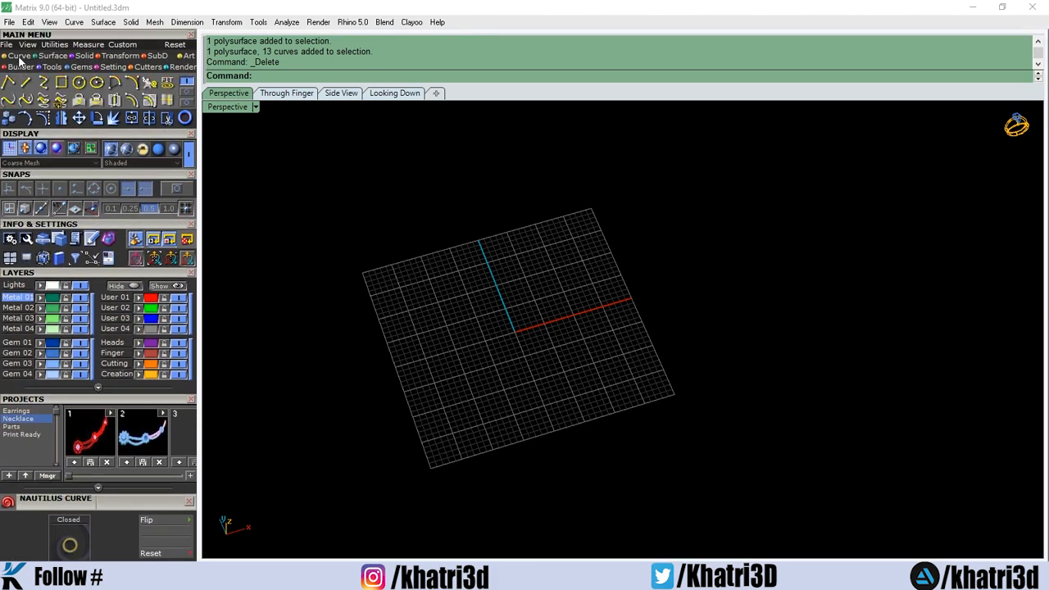
{"action": "left_click", "coordinate": [78, 82]}
{"action": "scroll", "coordinate": [637, 370], "scroll_direction": "up", "scroll_amount": 4}
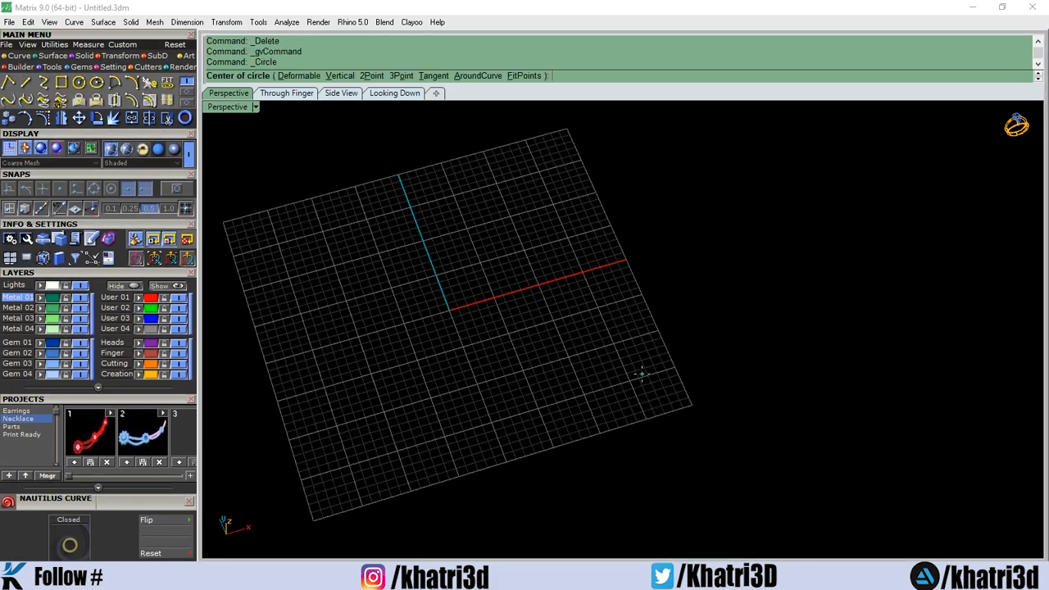
{"action": "left_click", "coordinate": [475, 338]}
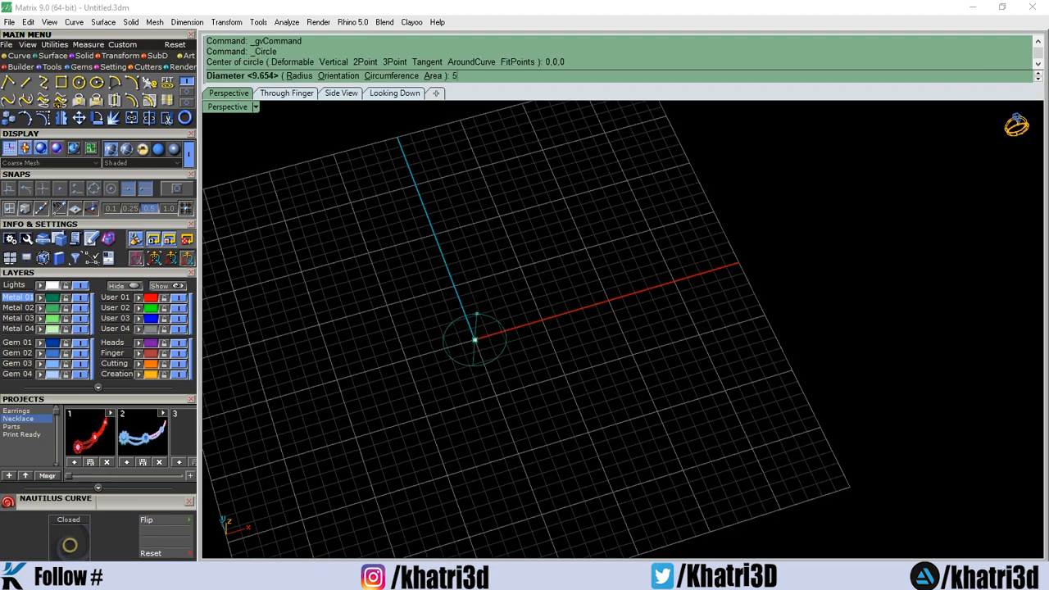
{"action": "key", "text": "Return"}
{"action": "scroll", "coordinate": [496, 364], "scroll_direction": "up", "scroll_amount": 2}
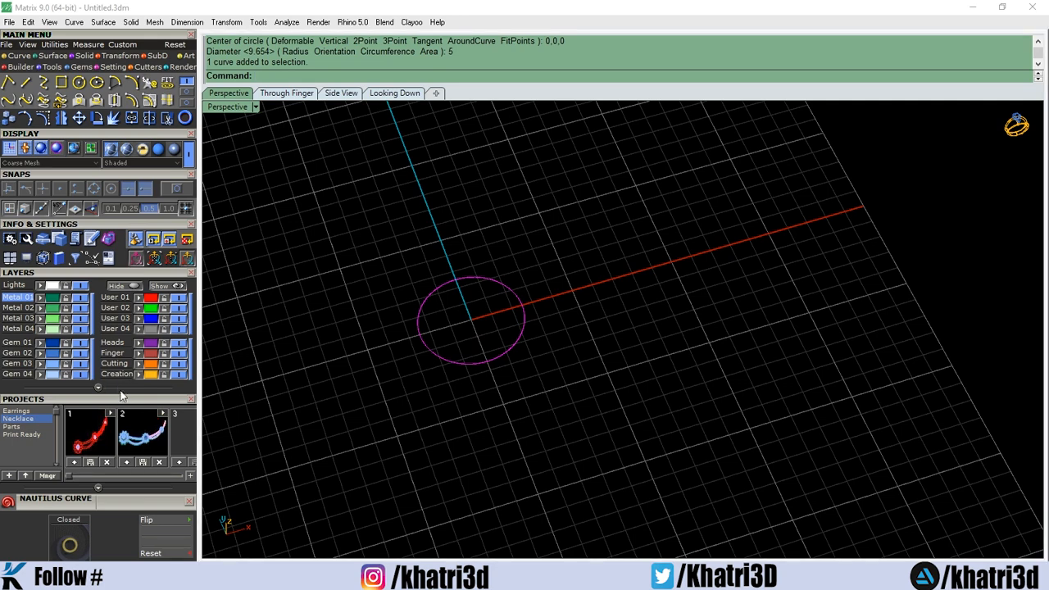
Create a nautilus curve from the circle with amount 1.026, length 26 and rotation 50.8°.
{"action": "scroll", "coordinate": [128, 401], "scroll_direction": "down", "scroll_amount": 3}
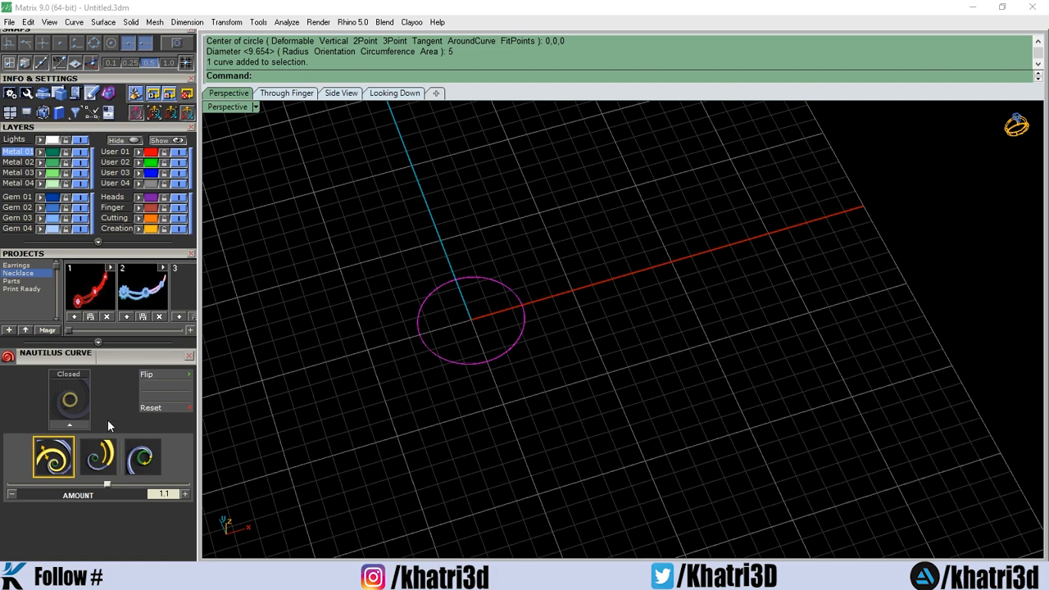
{"action": "left_click", "coordinate": [83, 422]}
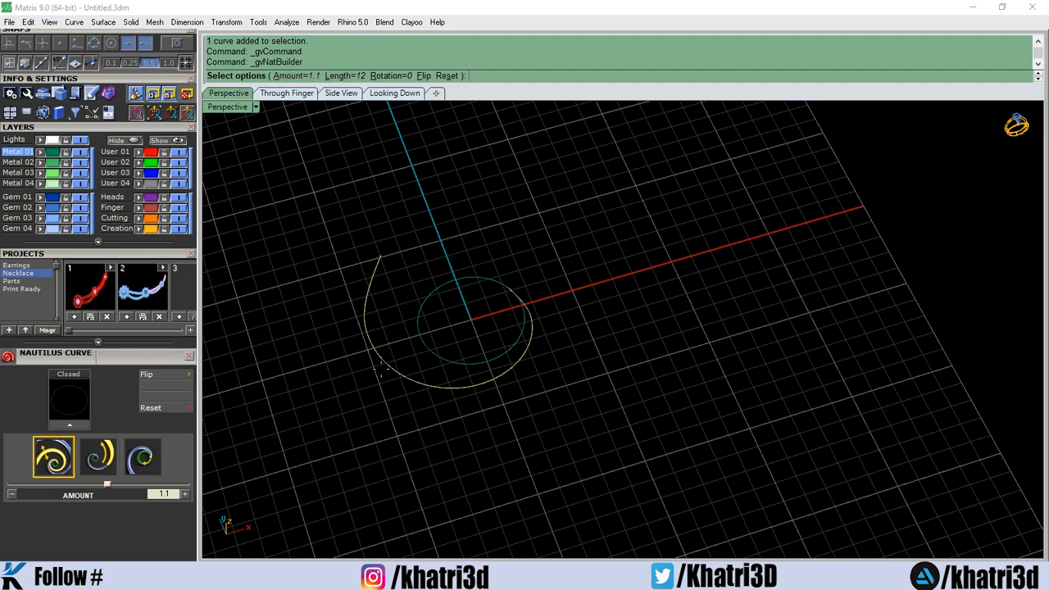
{"action": "left_click_drag", "start_coordinate": [109, 488], "coordinate": [31, 487]}
{"action": "left_click", "coordinate": [109, 458]}
{"action": "left_click", "coordinate": [141, 466]}
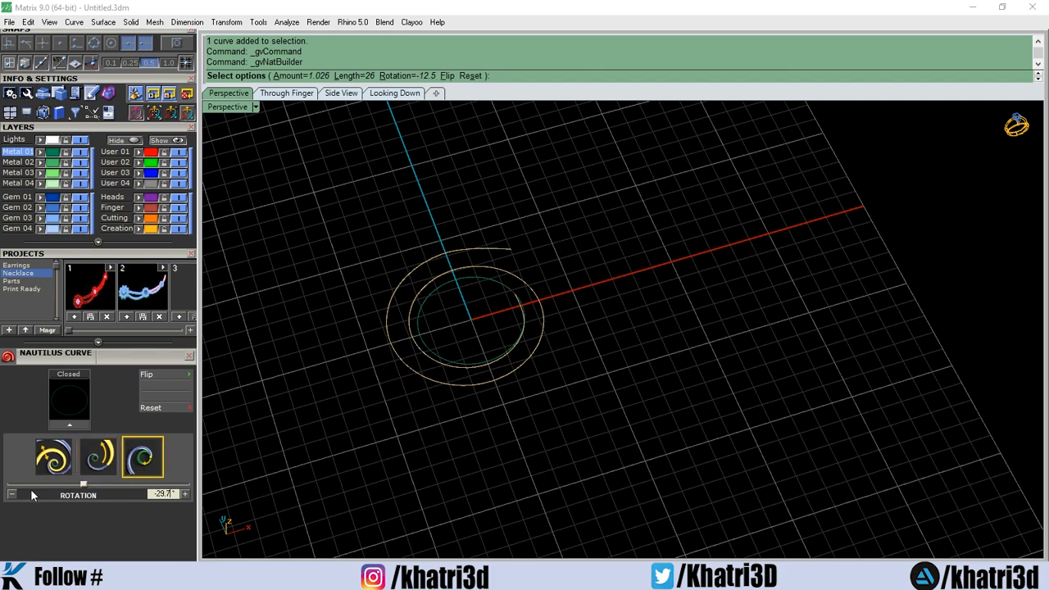
{"action": "left_click", "coordinate": [124, 489]}
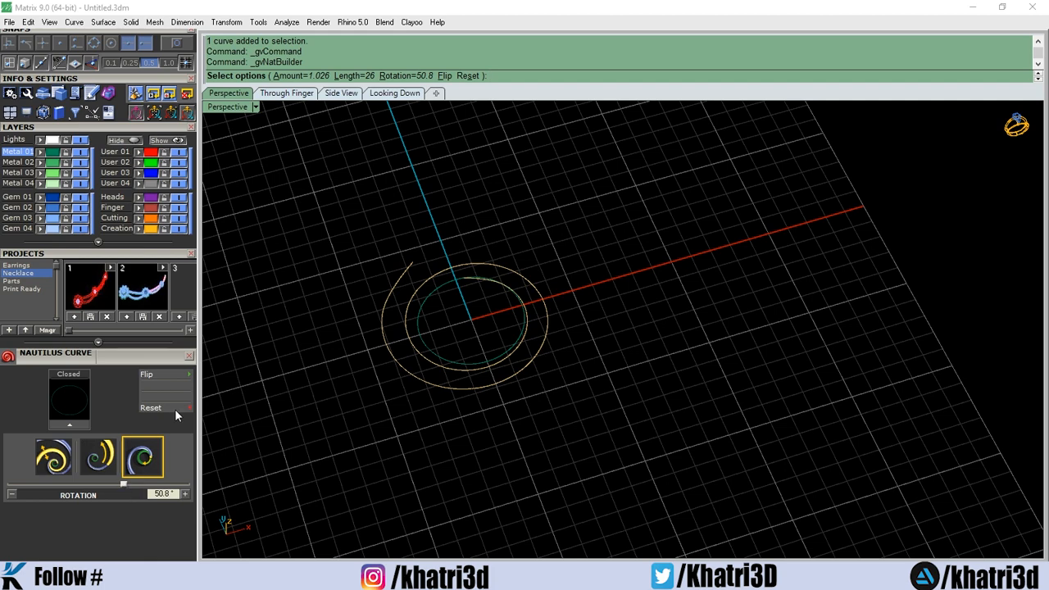
{"action": "right_click", "coordinate": [679, 339]}
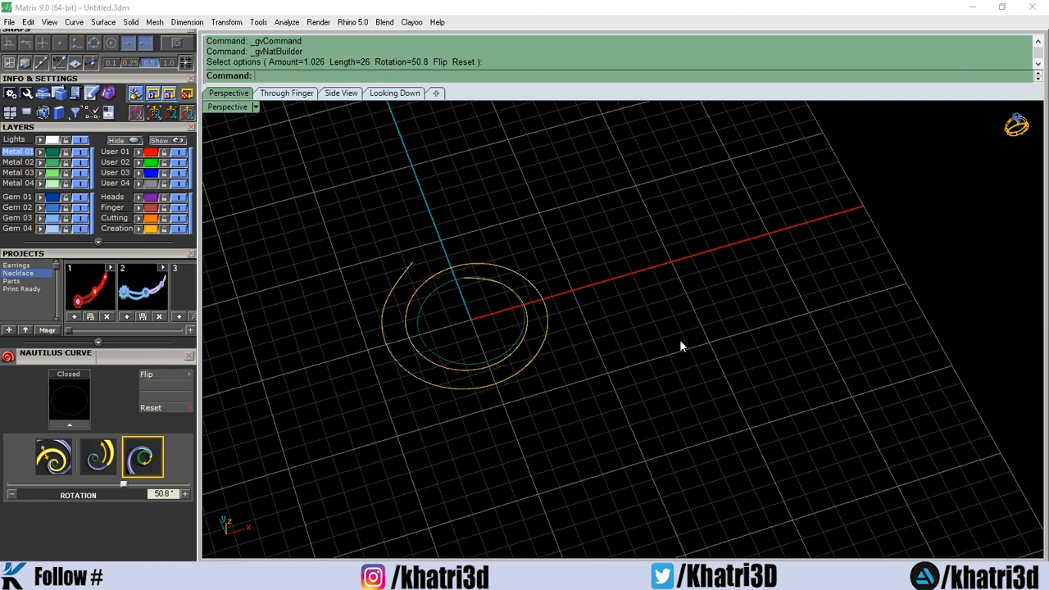
Delete the nautilus spiral together with its base circle.
{"action": "left_click", "coordinate": [530, 343]}
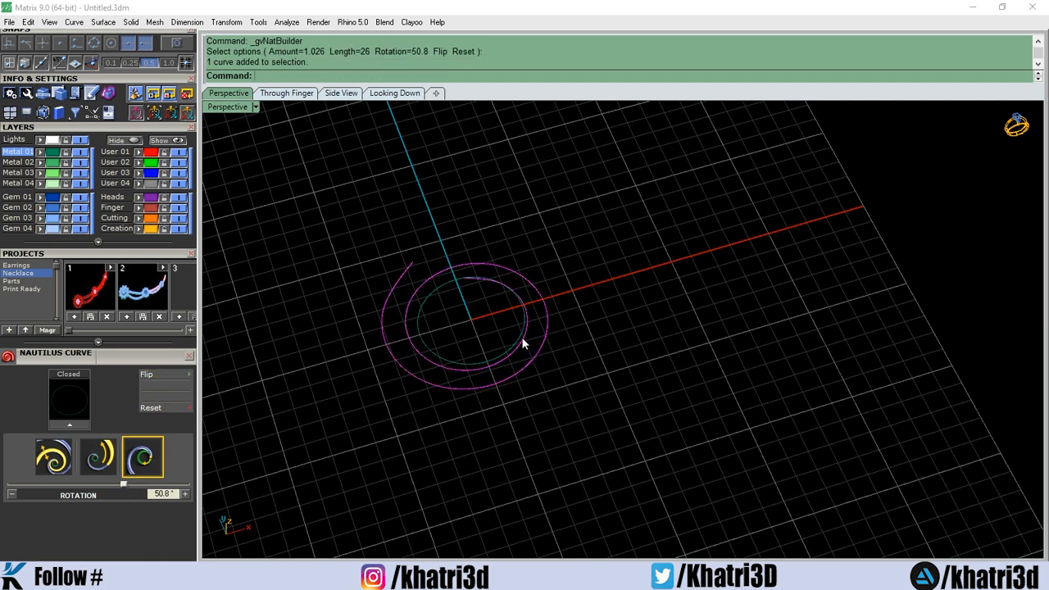
{"action": "left_click", "coordinate": [521, 337]}
{"action": "left_click", "coordinate": [489, 327]}
{"action": "left_click_drag", "start_coordinate": [571, 277], "coordinate": [466, 348]}
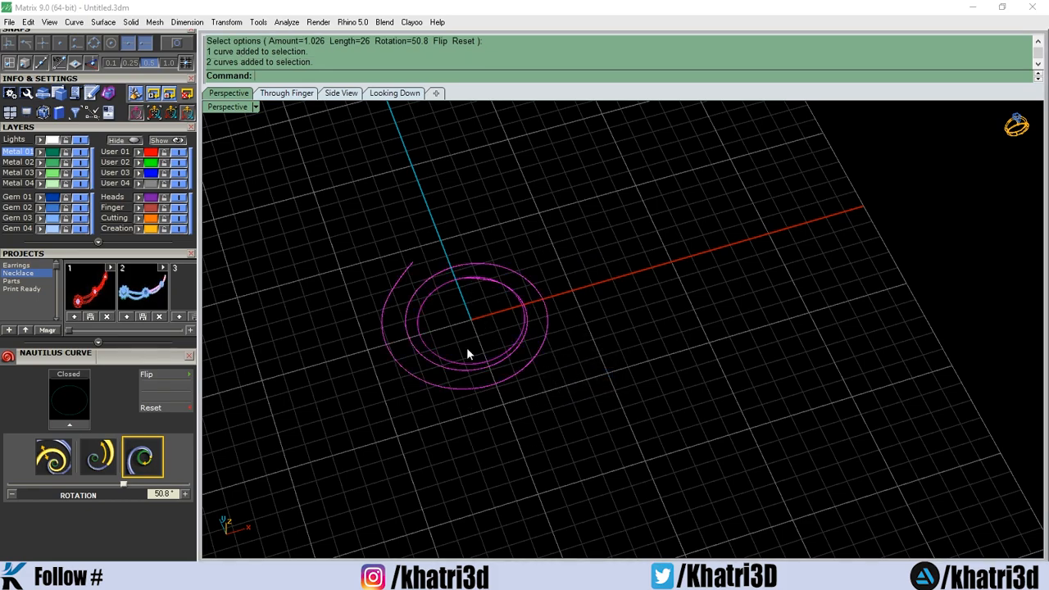
{"action": "right_click_drag", "start_coordinate": [627, 304], "coordinate": [477, 378]}
{"action": "left_click_drag", "start_coordinate": [669, 491], "coordinate": [393, 229]}
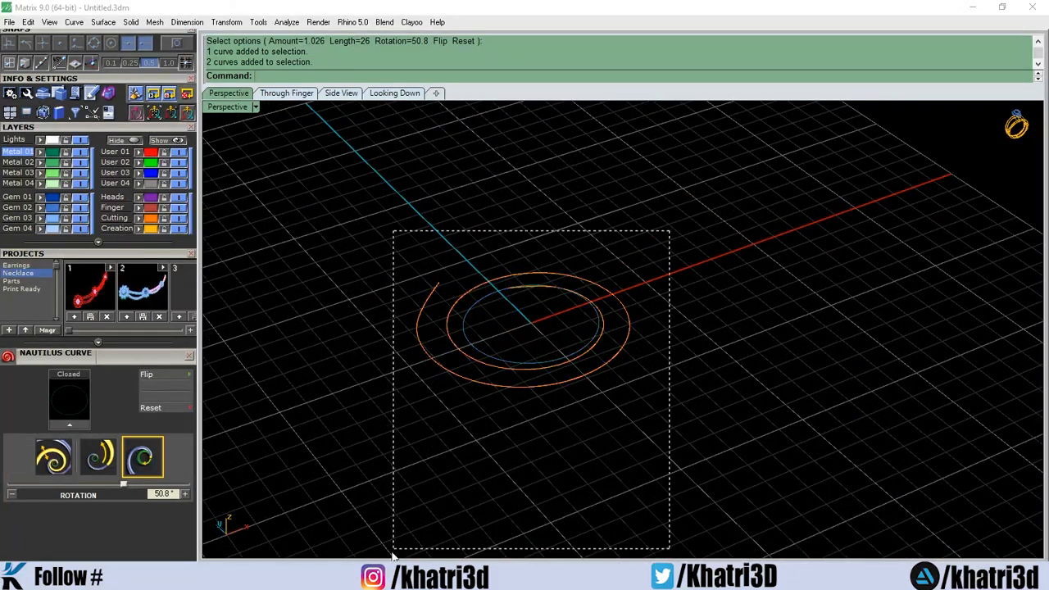
{"action": "key", "text": "Delete"}
Draw a small circle centred at 0,0,0 in the Looking Down view.
{"action": "scroll", "coordinate": [134, 125], "scroll_direction": "up", "scroll_amount": 5}
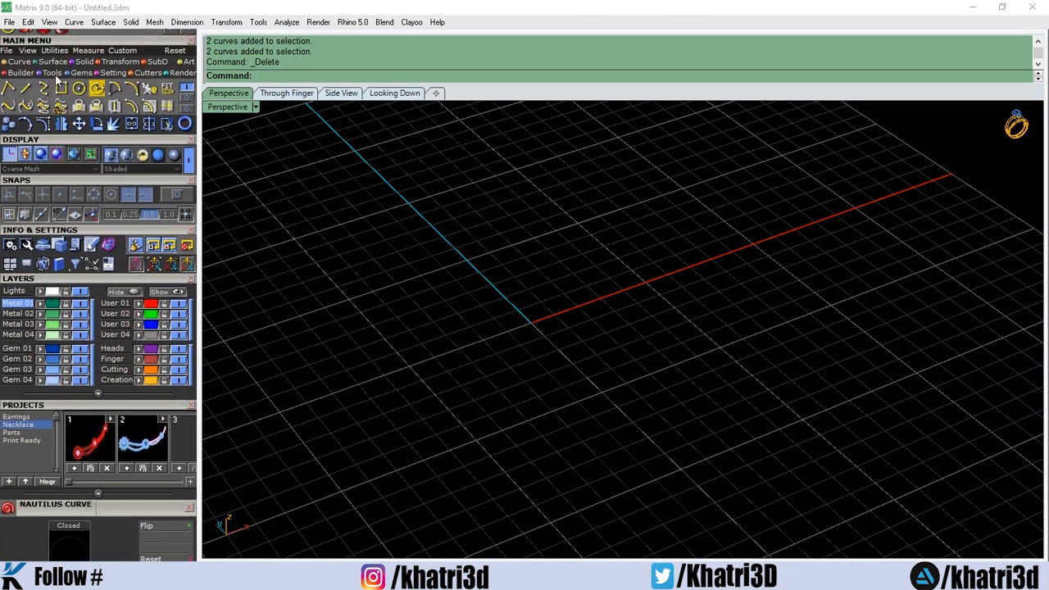
{"action": "left_click", "coordinate": [44, 88]}
{"action": "left_click", "coordinate": [401, 94]}
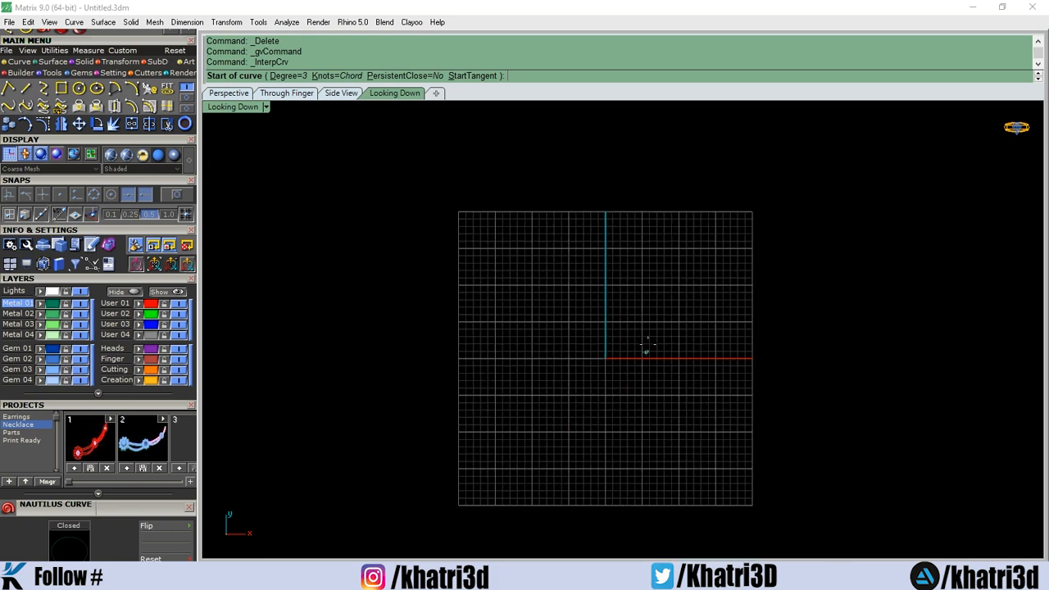
{"action": "left_click", "coordinate": [76, 90]}
{"action": "scroll", "coordinate": [583, 426], "scroll_direction": "up", "scroll_amount": 4}
{"action": "type", "text": "0,0,0"}
{"action": "key", "text": "Return"}
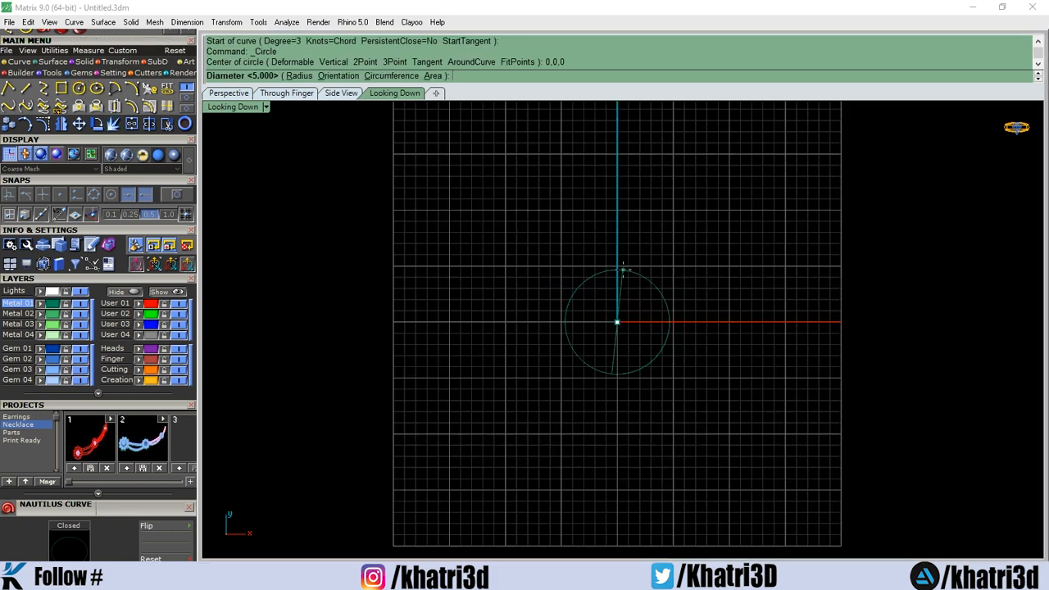
{"action": "scroll", "coordinate": [624, 292], "scroll_direction": "up", "scroll_amount": 6}
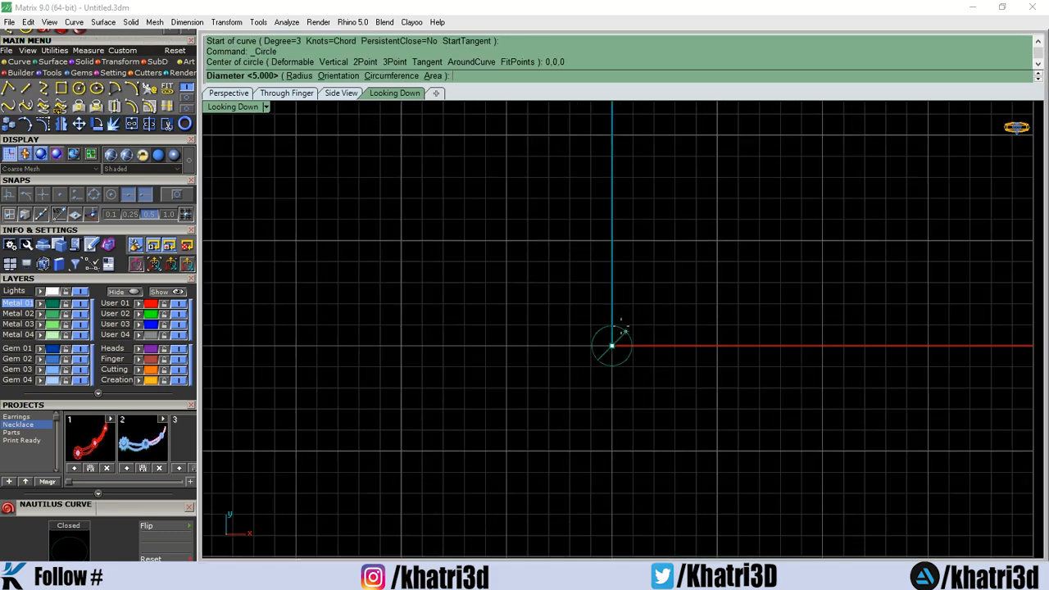
{"action": "left_click", "coordinate": [623, 332]}
Draw an interpolated spiral curve clockwise around the small circle, starting at its upper edge and ending above it.
{"action": "left_click", "coordinate": [44, 88]}
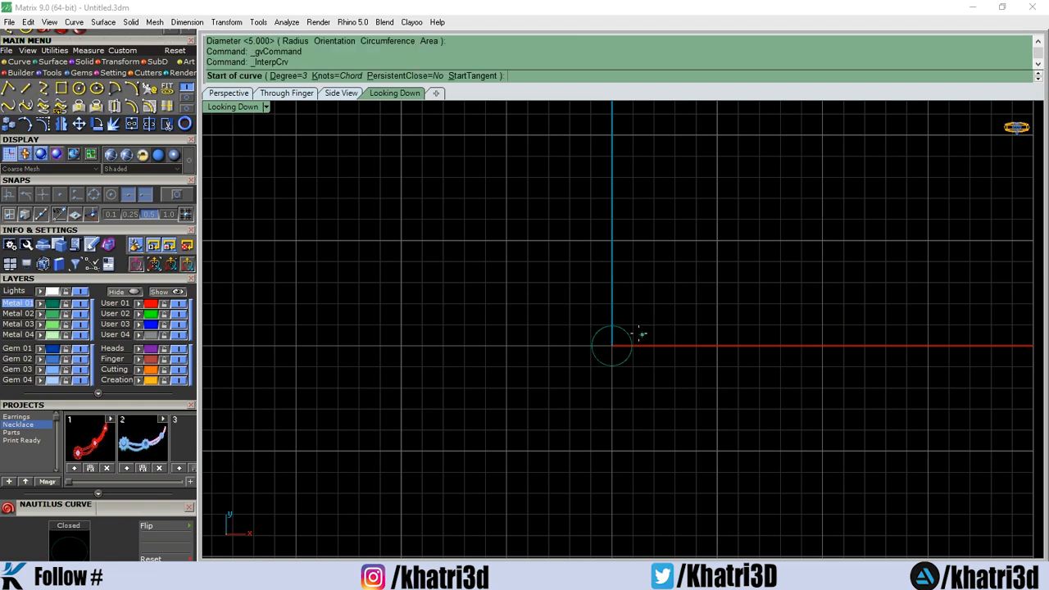
{"action": "left_click", "coordinate": [614, 324]}
{"action": "left_click", "coordinate": [652, 339]}
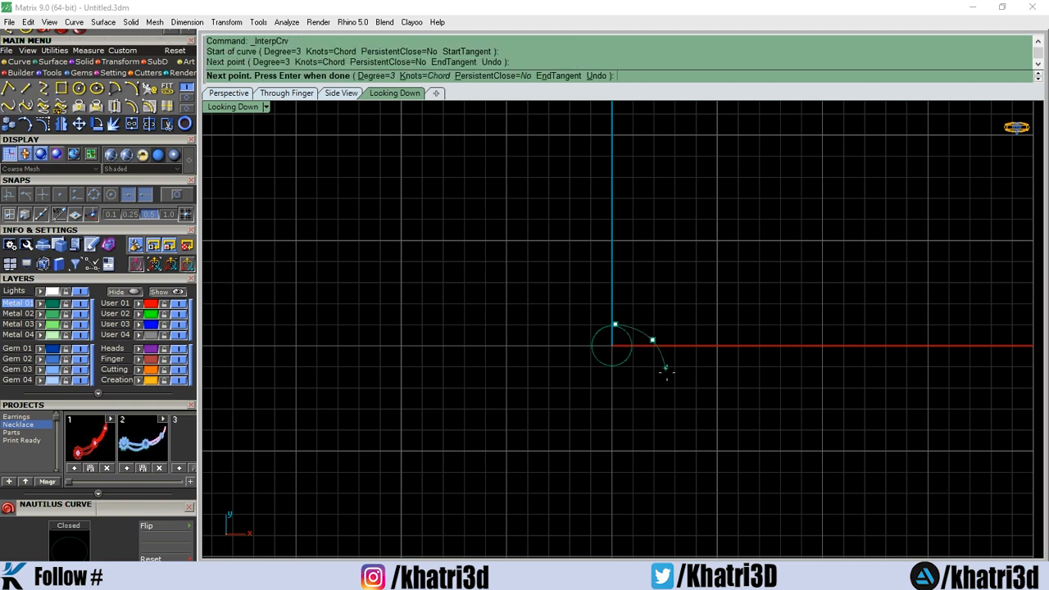
{"action": "left_click", "coordinate": [646, 383]}
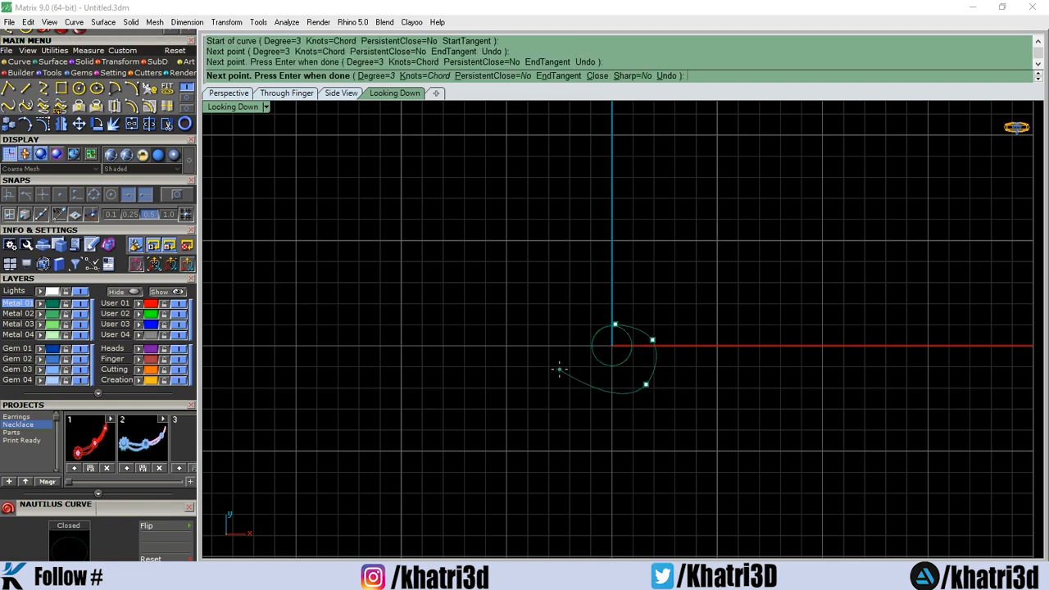
{"action": "left_click", "coordinate": [559, 369]}
{"action": "left_click", "coordinate": [576, 298]}
{"action": "left_click", "coordinate": [619, 275]}
{"action": "key", "text": "Return"}
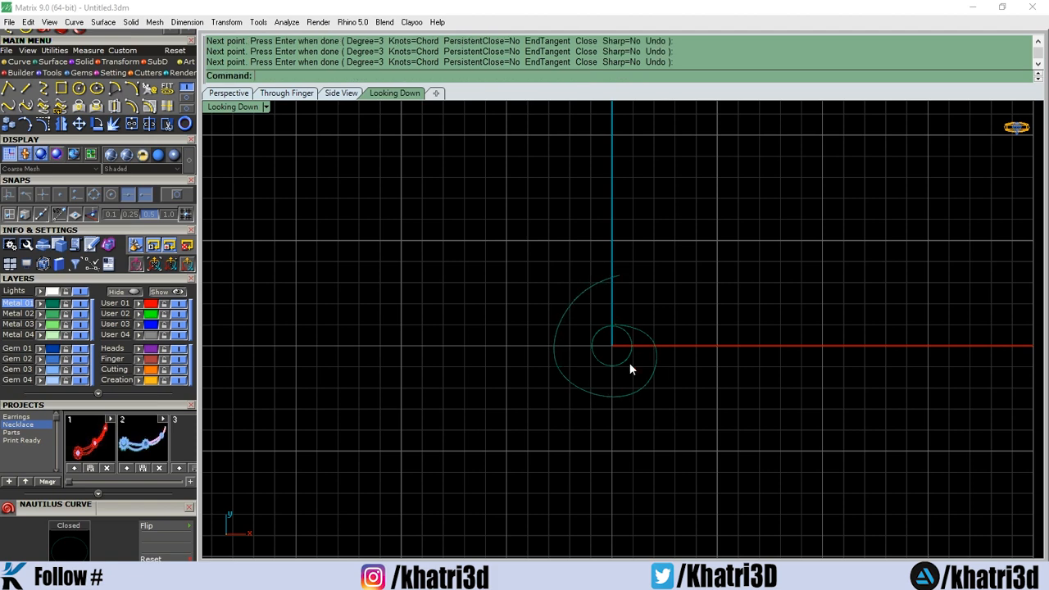
Reshape the hand-drawn spiral by moving its upper-right and lower-right control points inward toward the small circle.
{"action": "scroll", "coordinate": [671, 354], "scroll_direction": "up", "scroll_amount": 5}
{"action": "left_click", "coordinate": [657, 351]}
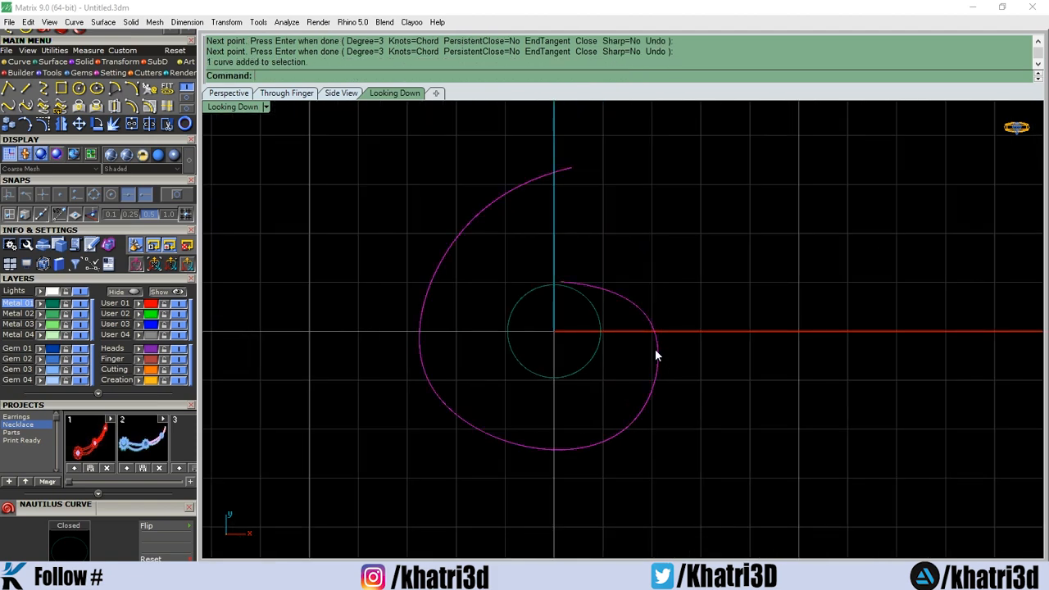
{"action": "key", "text": "F10"}
{"action": "left_click_drag", "start_coordinate": [673, 305], "coordinate": [645, 311]}
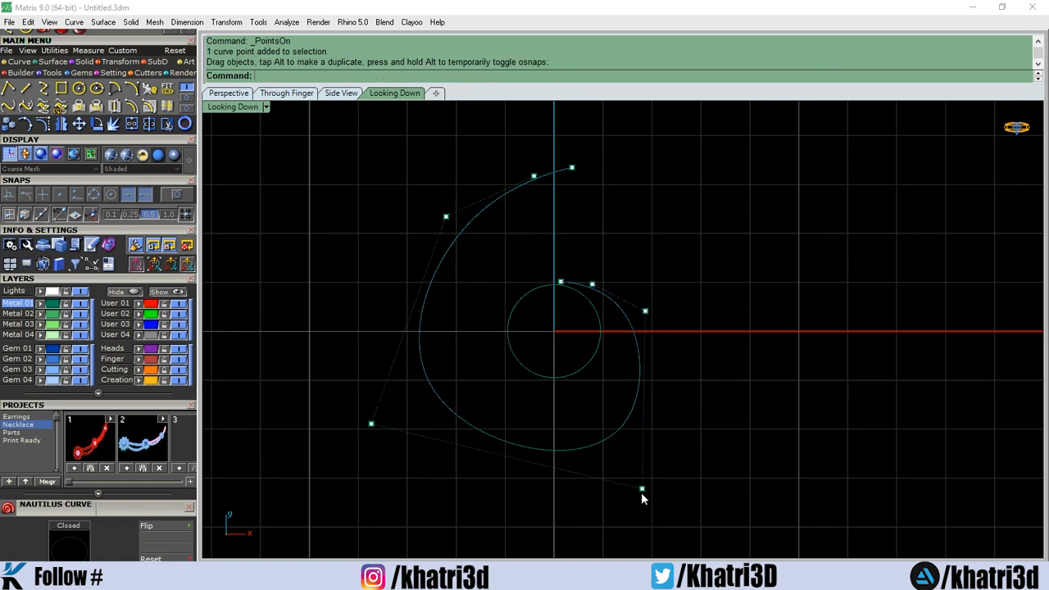
{"action": "left_click_drag", "start_coordinate": [642, 490], "coordinate": [595, 482]}
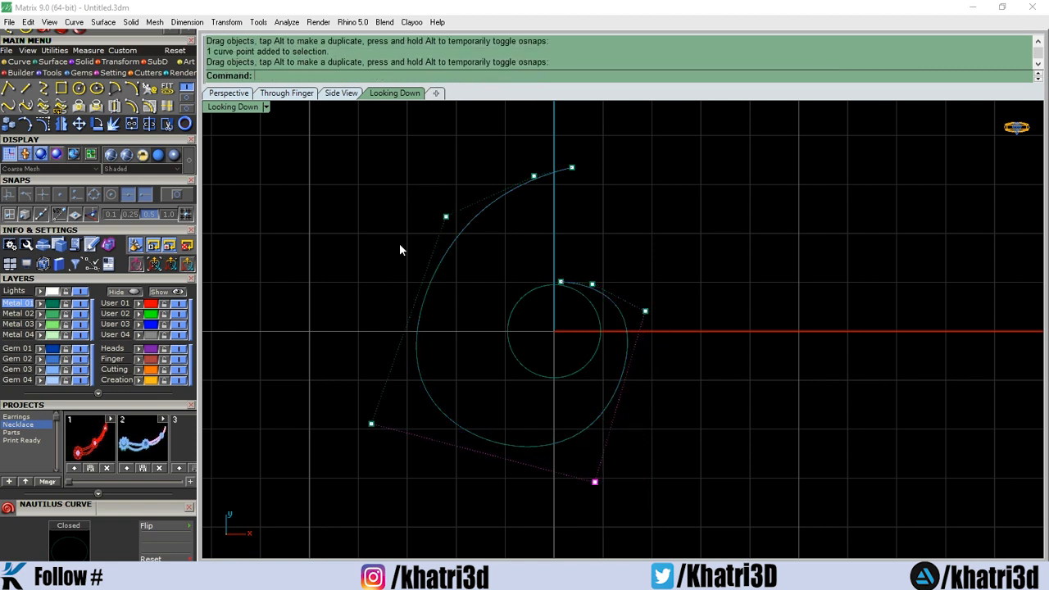
{"action": "key", "text": "Escape"}
{"action": "key", "text": "Escape"}
Rebuild the spiral curve with 12 points and degree 3, deleting the input curve.
{"action": "left_click", "coordinate": [622, 311]}
{"action": "key", "text": "ctrl+r"}
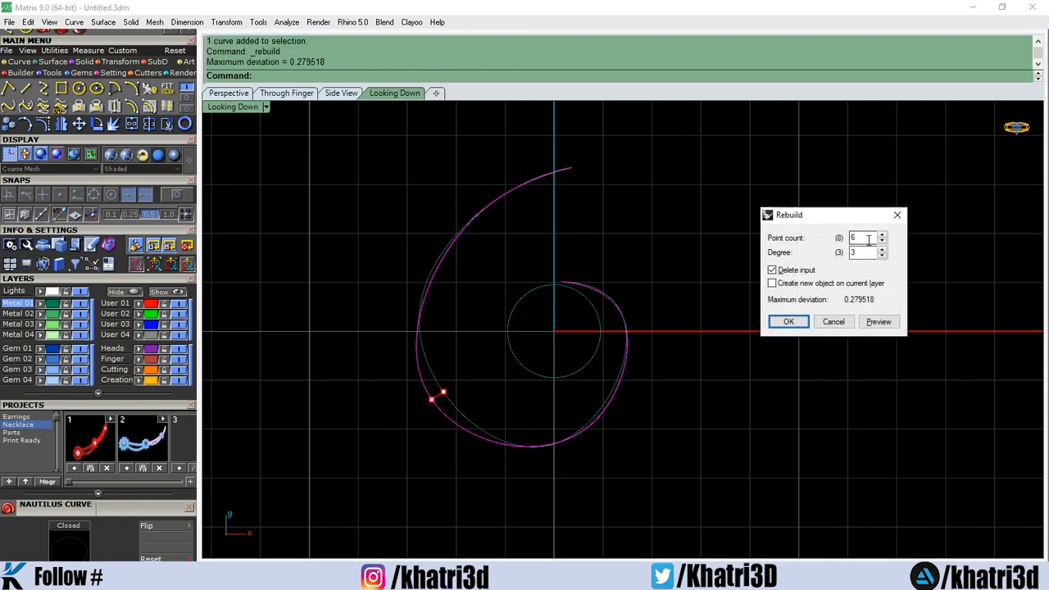
{"action": "left_click", "coordinate": [800, 319]}
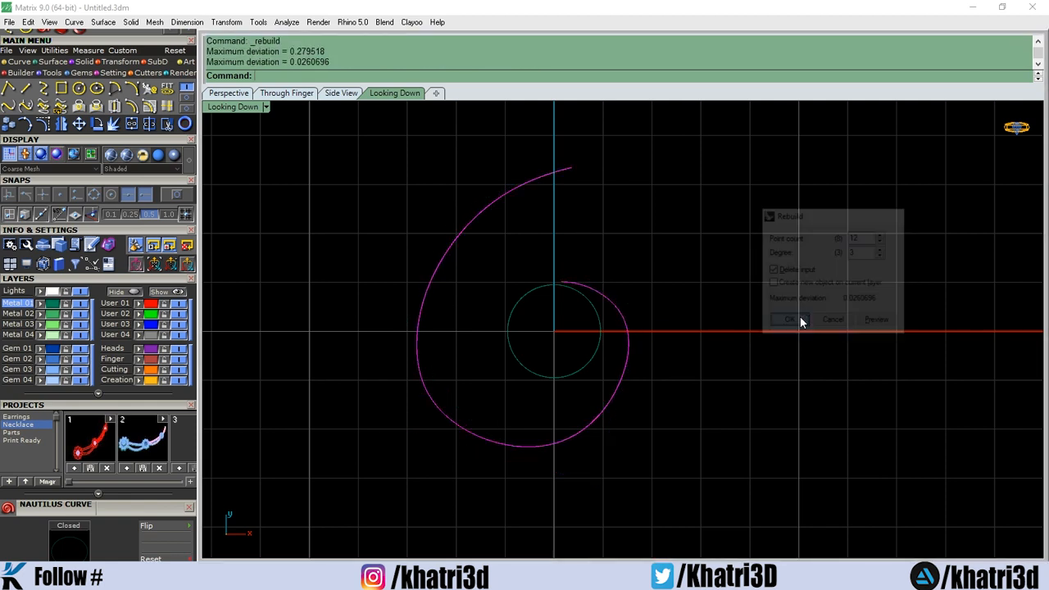
Delete the hand-drawn spiral together with its small circle in the Perspective view.
{"action": "scroll", "coordinate": [636, 353], "scroll_direction": "down", "scroll_amount": 3}
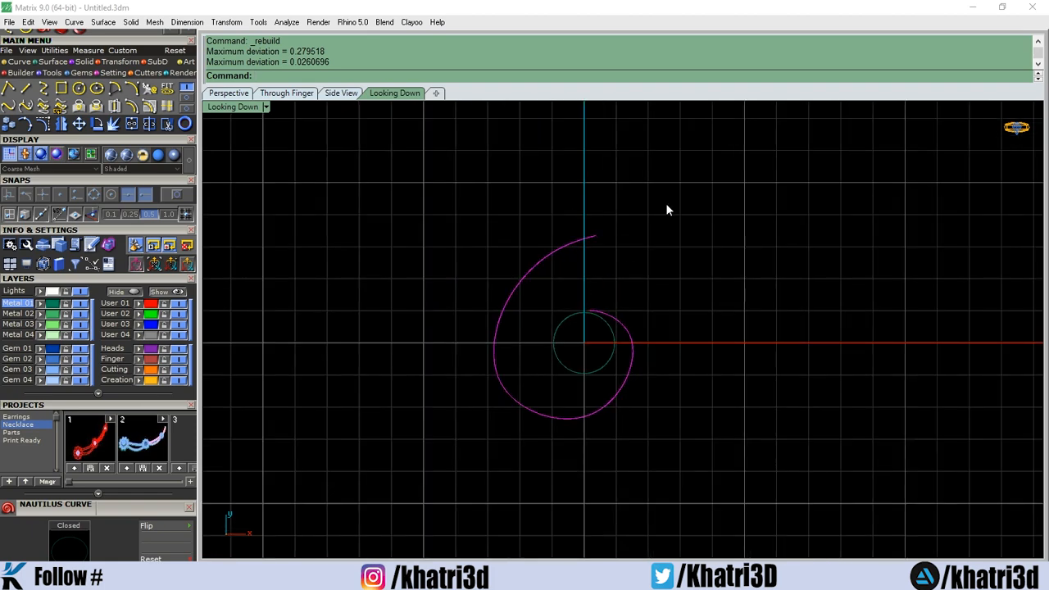
{"action": "left_click_drag", "start_coordinate": [670, 211], "coordinate": [388, 514]}
{"action": "left_click", "coordinate": [230, 93]}
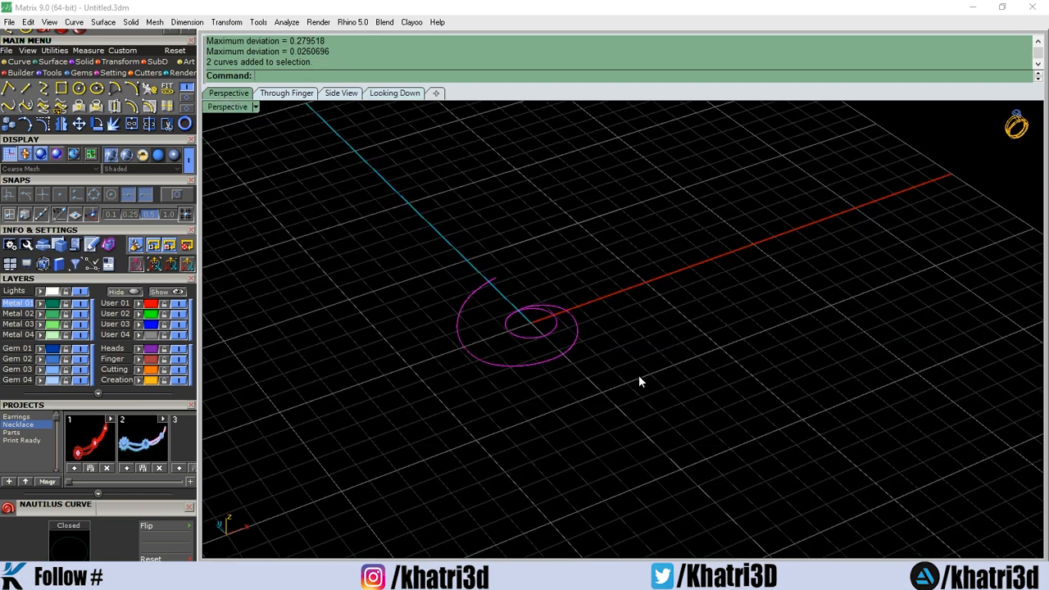
{"action": "right_click_drag", "start_coordinate": [638, 375], "coordinate": [573, 301]}
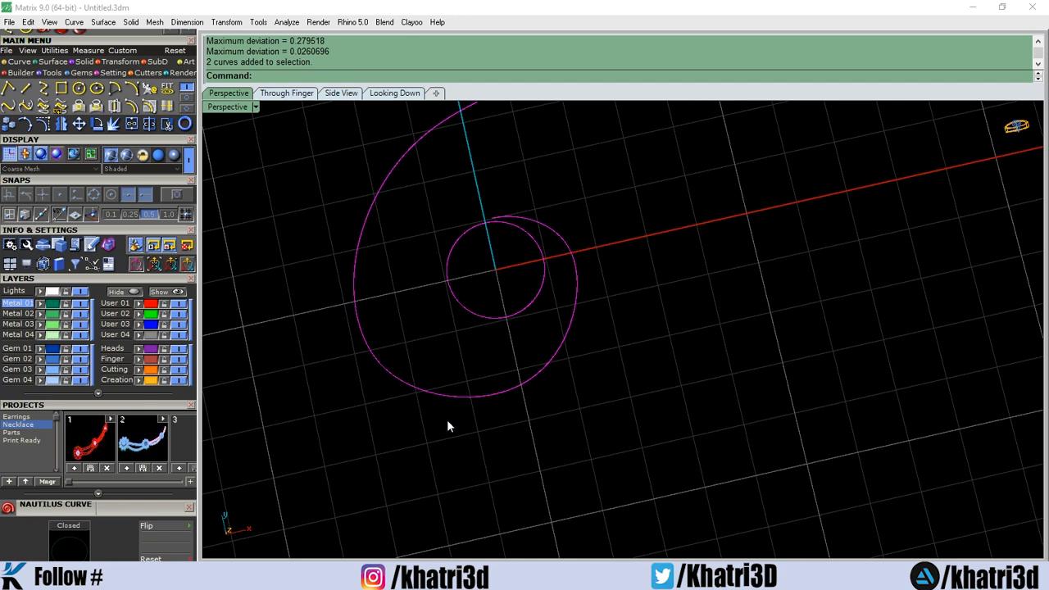
{"action": "right_click_drag", "start_coordinate": [606, 458], "coordinate": [684, 485], "text": "shift"}
{"action": "left_click_drag", "start_coordinate": [698, 471], "coordinate": [337, 170]}
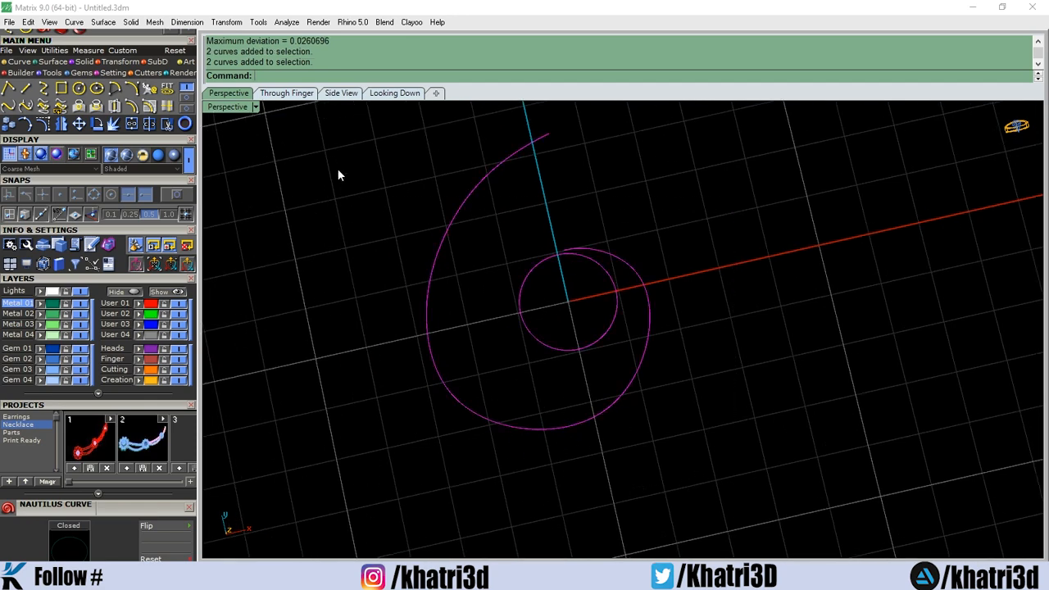
{"action": "key", "text": "Delete"}
Draw a small circle centred at 0,0,0 in the Perspective view.
{"action": "scroll", "coordinate": [65, 41], "scroll_direction": "up", "scroll_amount": 1}
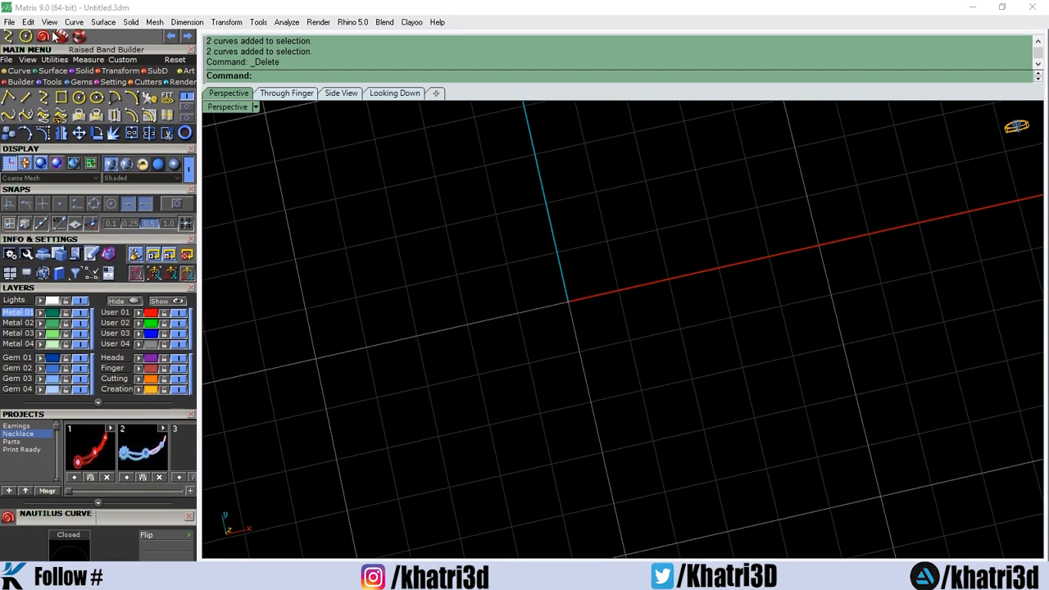
{"action": "left_click", "coordinate": [27, 38]}
{"action": "left_click", "coordinate": [568, 302]}
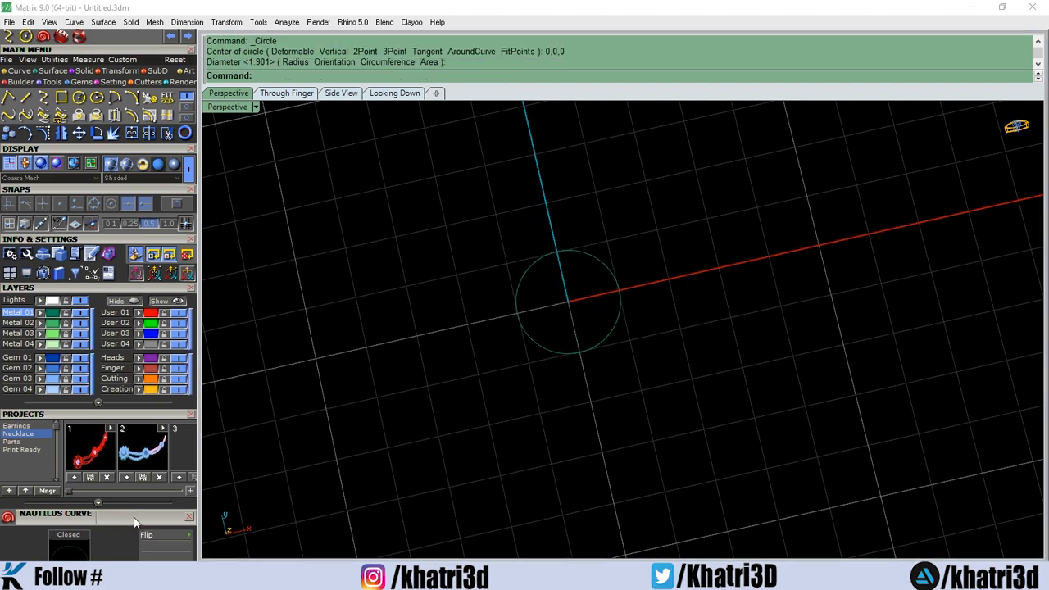
Create a nautilus curve from the circle with amount 1.062, length 26 and rotation 50.8°.
{"action": "scroll", "coordinate": [140, 500], "scroll_direction": "down", "scroll_amount": 5}
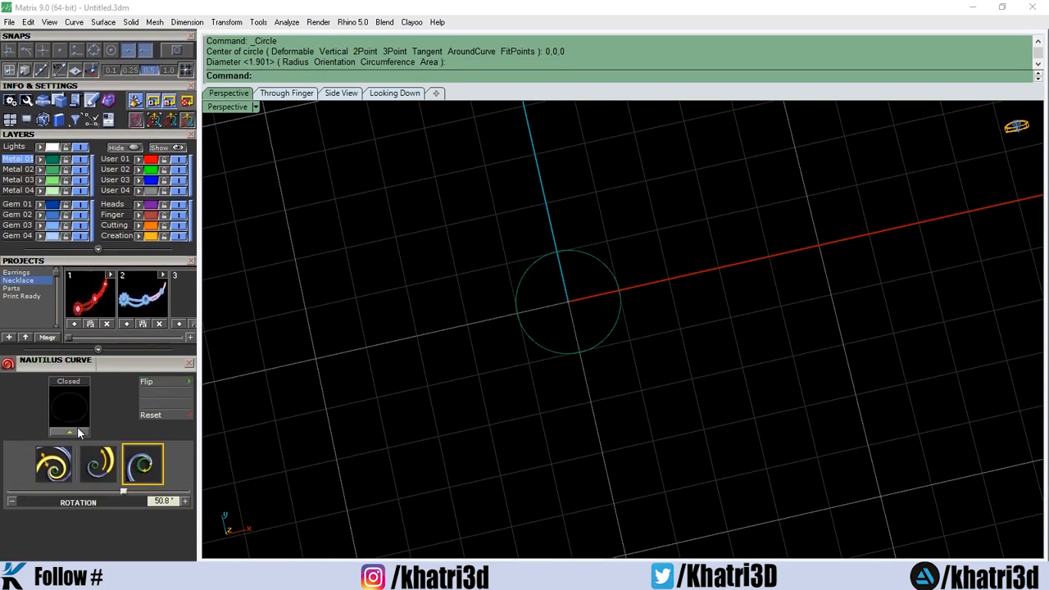
{"action": "left_click", "coordinate": [526, 337]}
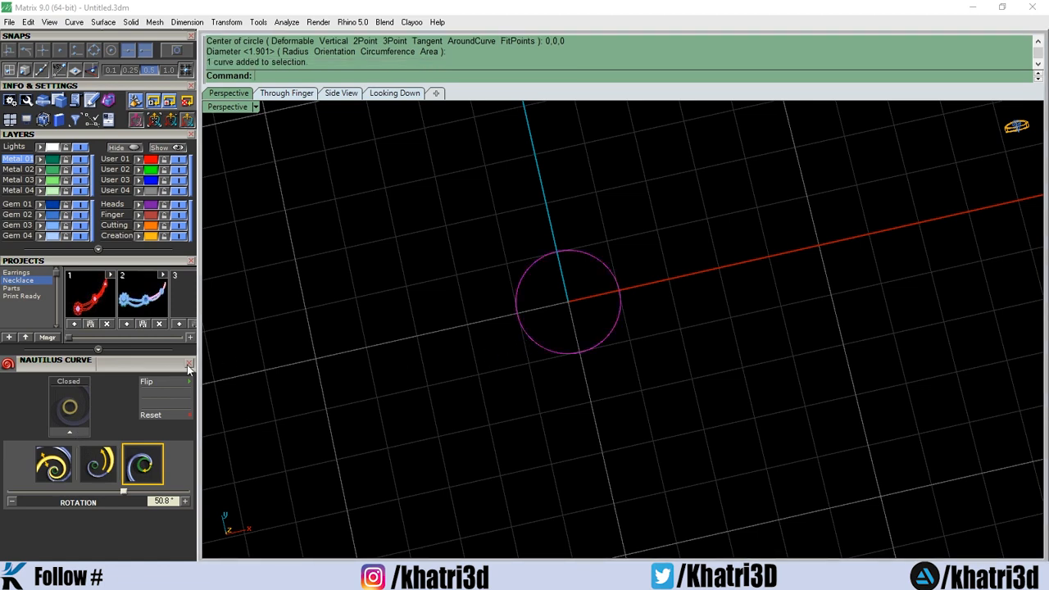
{"action": "left_click", "coordinate": [69, 433]}
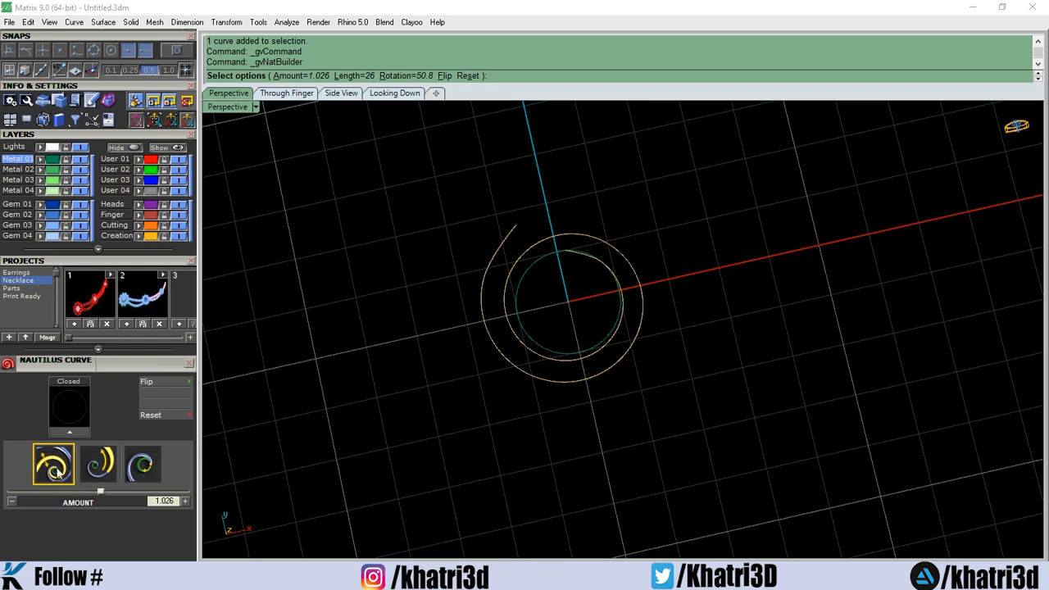
{"action": "mouse_move", "coordinate": [100, 491]}
{"action": "left_mouse_down"}
{"action": "mouse_move", "coordinate": [115, 492]}
{"action": "mouse_move", "coordinate": [103, 494]}
{"action": "left_mouse_up"}
{"action": "scroll", "coordinate": [449, 428], "scroll_direction": "down", "scroll_amount": 4}
{"action": "right_click", "coordinate": [454, 426]}
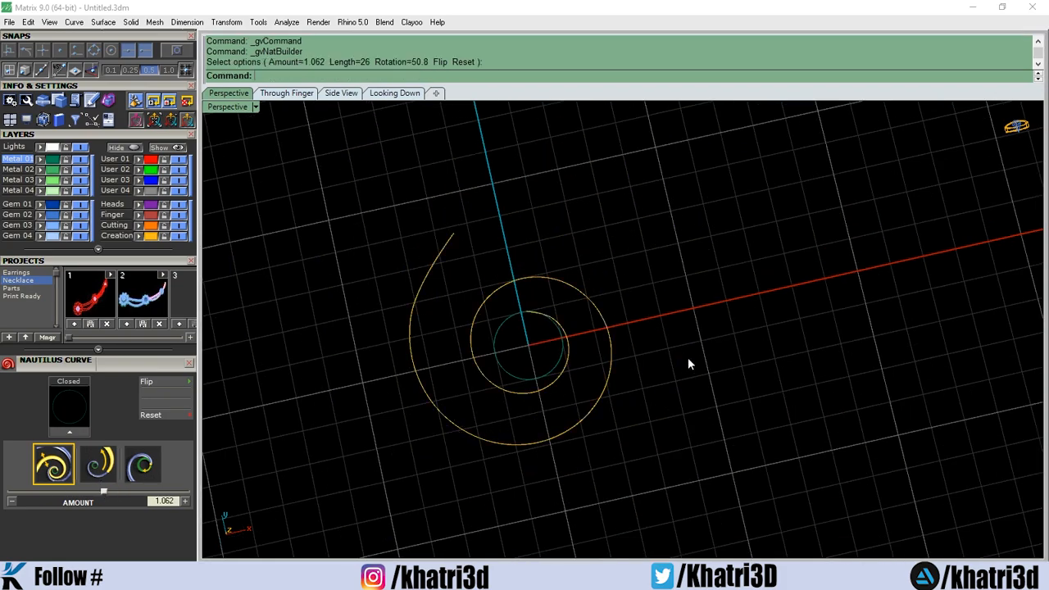
Delete the nautilus curve and the circle it was built from.
{"action": "right_click_drag", "start_coordinate": [687, 357], "coordinate": [516, 276]}
{"action": "scroll", "coordinate": [156, 263], "scroll_direction": "up", "scroll_amount": 3}
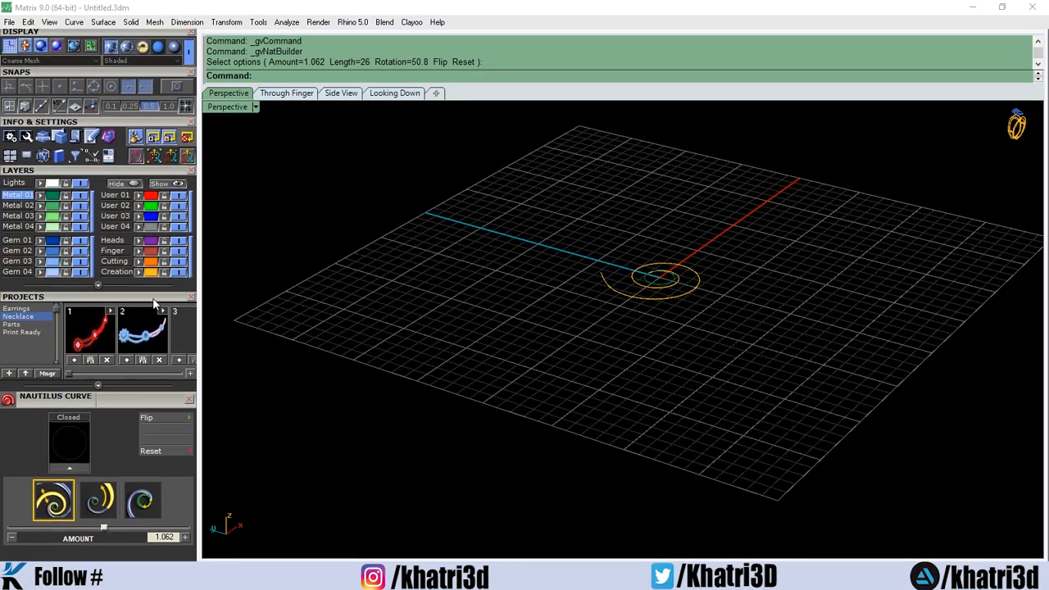
{"action": "left_click", "coordinate": [633, 273]}
{"action": "key", "text": "Delete"}
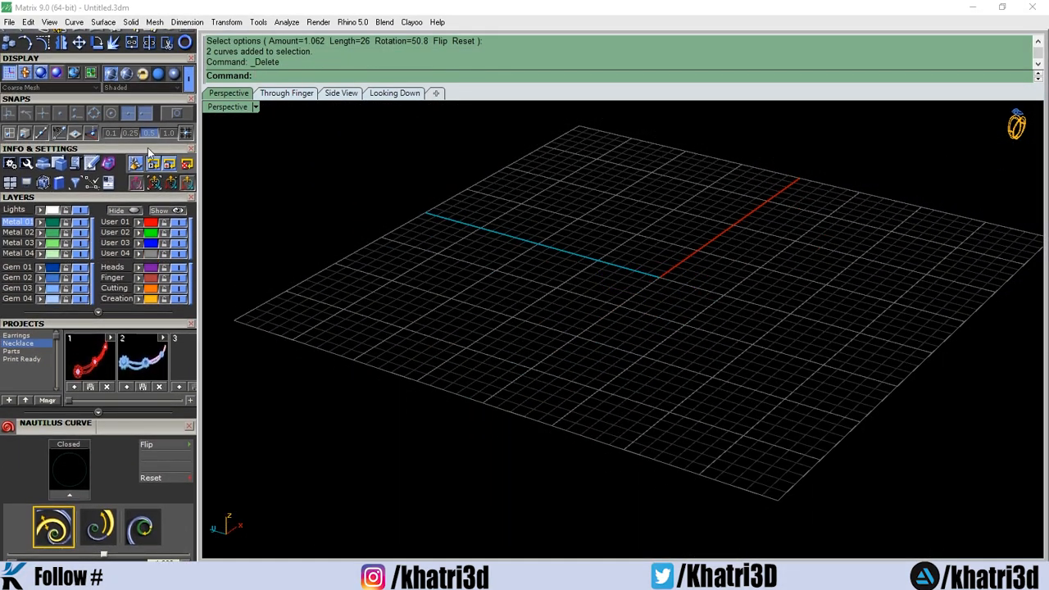
Open the Eternity Builder and add a USA size 7 ring rail.
{"action": "left_click_drag", "start_coordinate": [149, 153], "coordinate": [148, 220]}
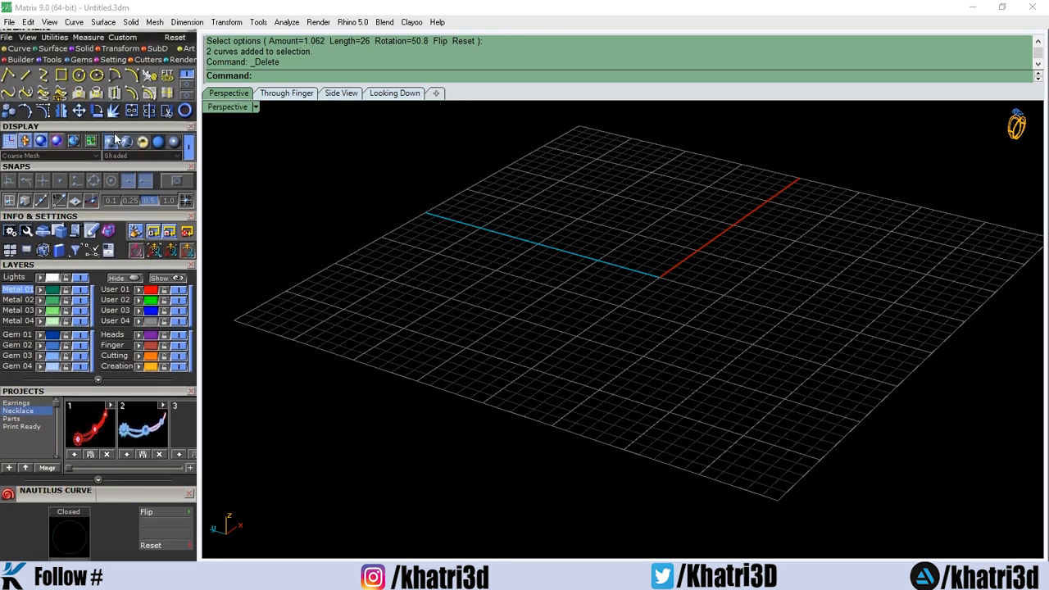
{"action": "scroll", "coordinate": [98, 123], "scroll_direction": "up", "scroll_amount": 2}
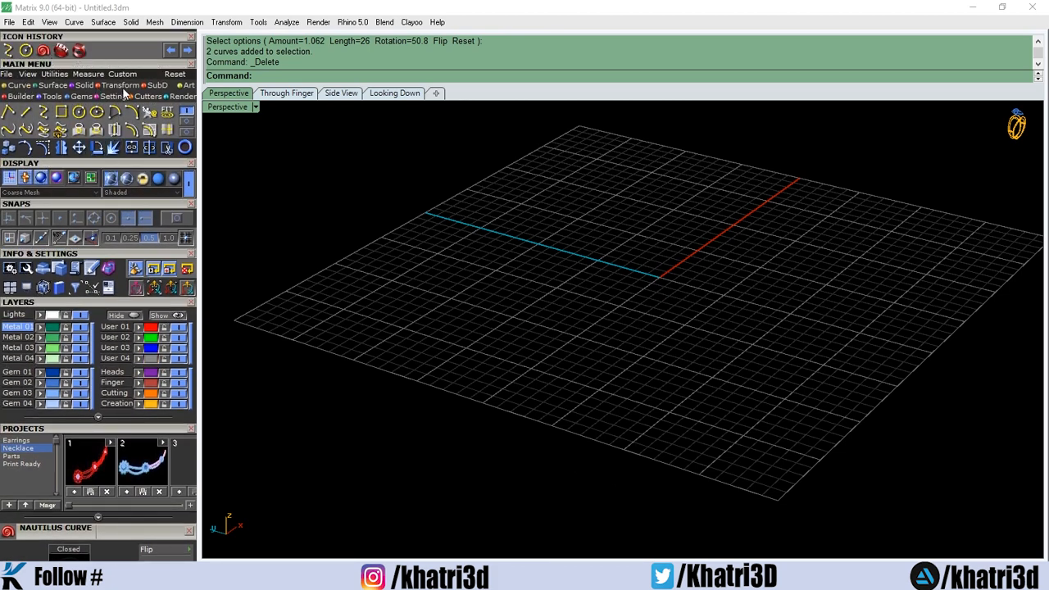
{"action": "left_click", "coordinate": [20, 97]}
{"action": "left_click", "coordinate": [9, 113]}
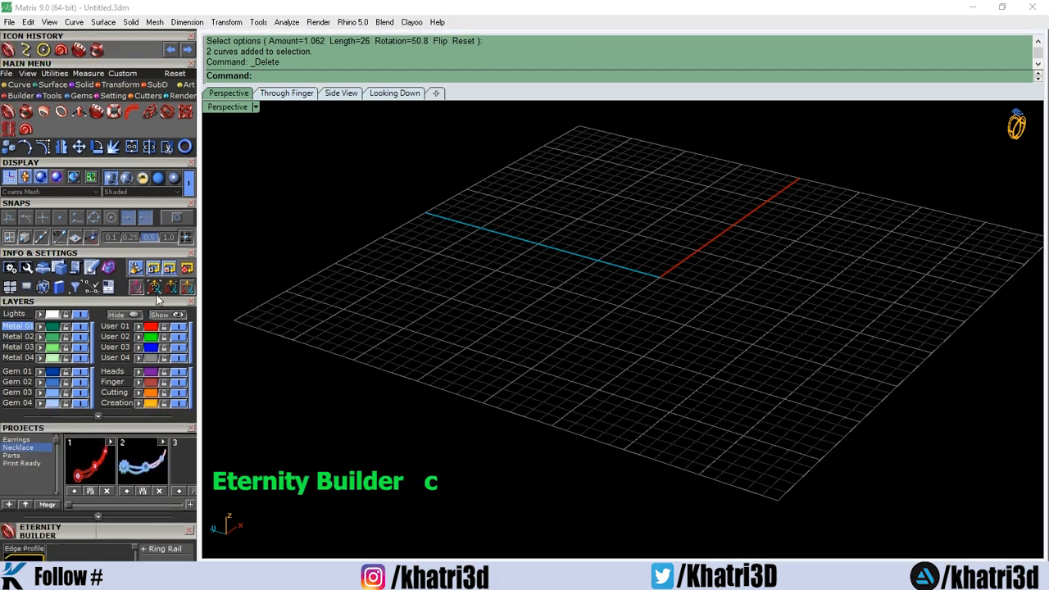
{"action": "scroll", "coordinate": [158, 301], "scroll_direction": "down", "scroll_amount": 5}
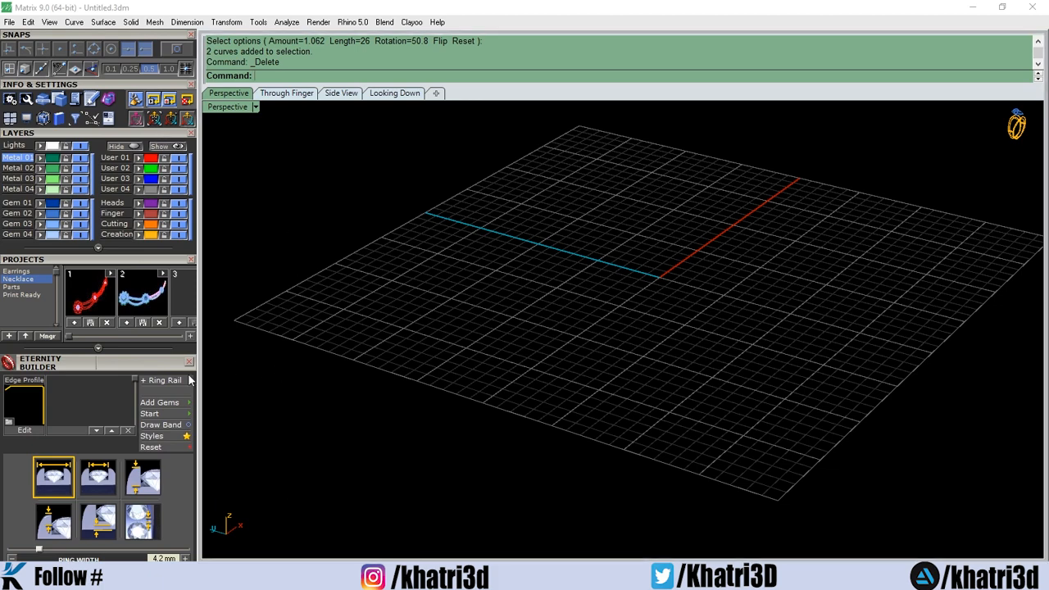
{"action": "left_click", "coordinate": [187, 380]}
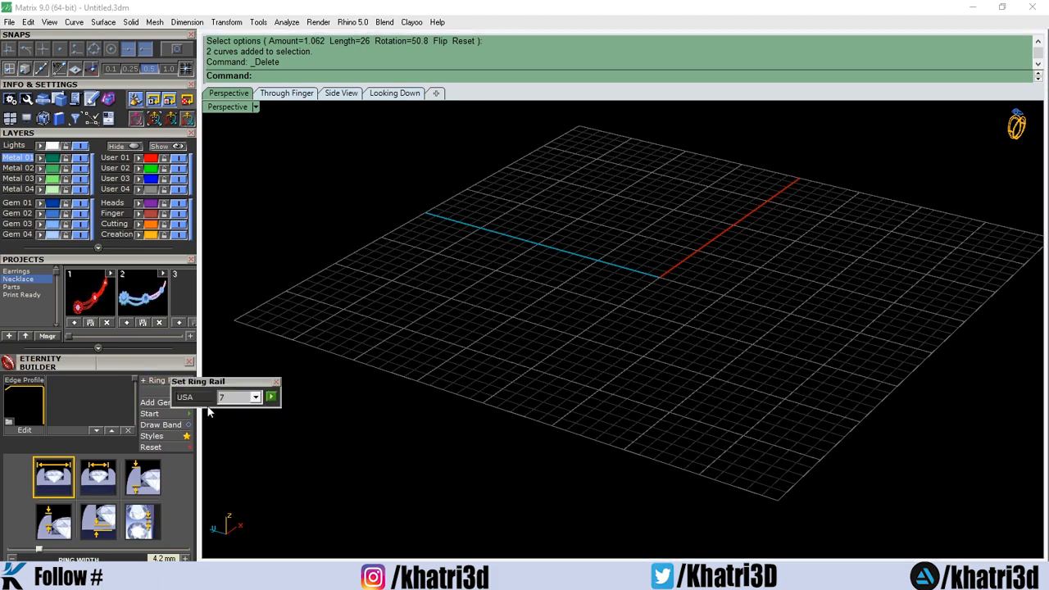
{"action": "left_click", "coordinate": [271, 397]}
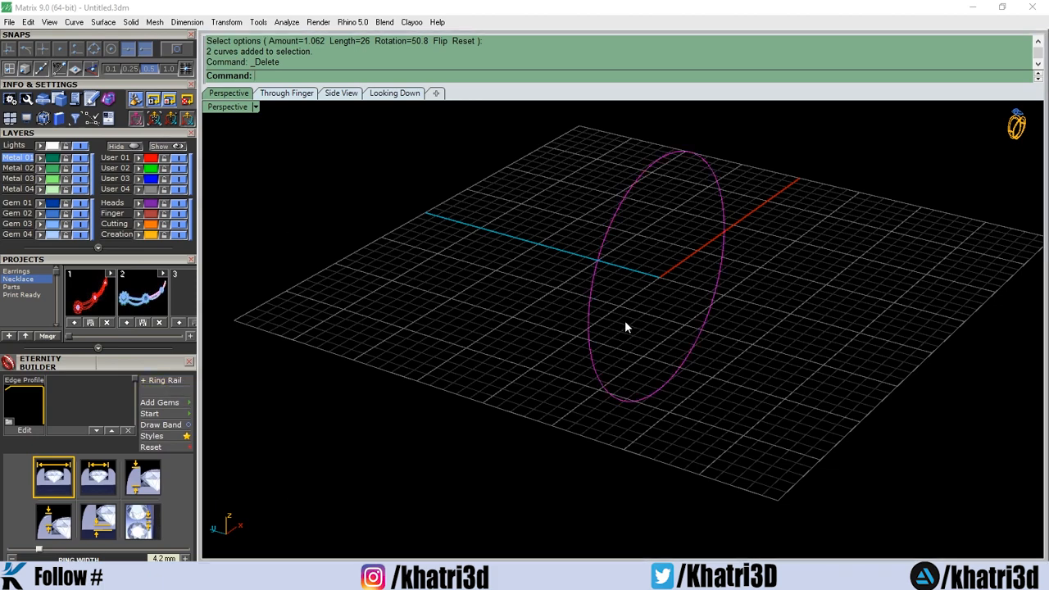
Choose the Undercut profile as the eternity band's edge profile.
{"action": "scroll", "coordinate": [148, 367], "scroll_direction": "down", "scroll_amount": 2}
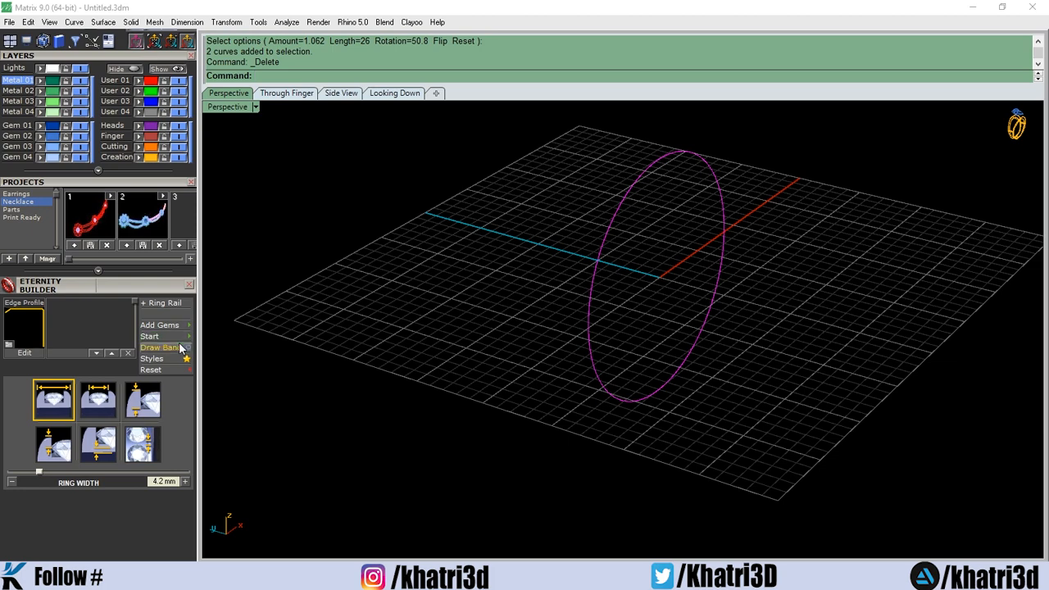
{"action": "left_click", "coordinate": [39, 321]}
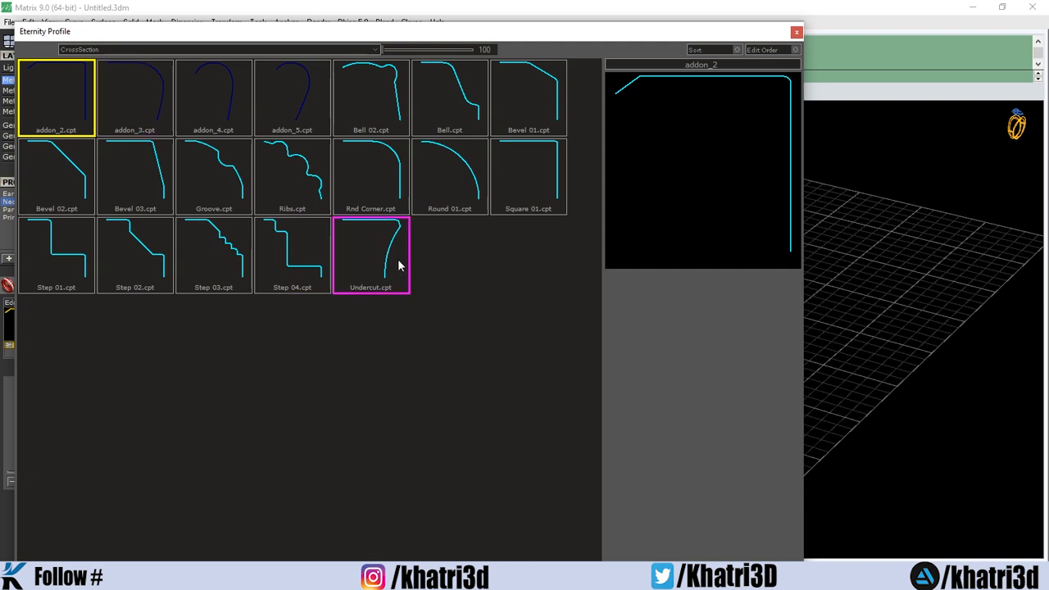
{"action": "left_click", "coordinate": [398, 263]}
{"action": "left_click", "coordinate": [703, 575]}
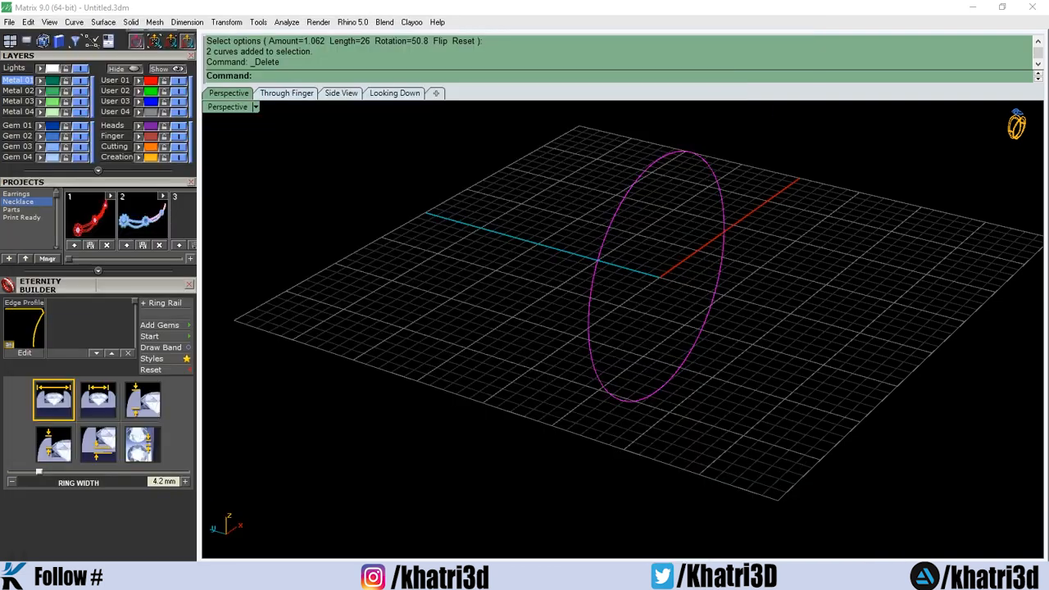
Start building the eternity band on the ring rail with a 4.2 mm ring width and inspect its channel.
{"action": "left_click", "coordinate": [172, 338]}
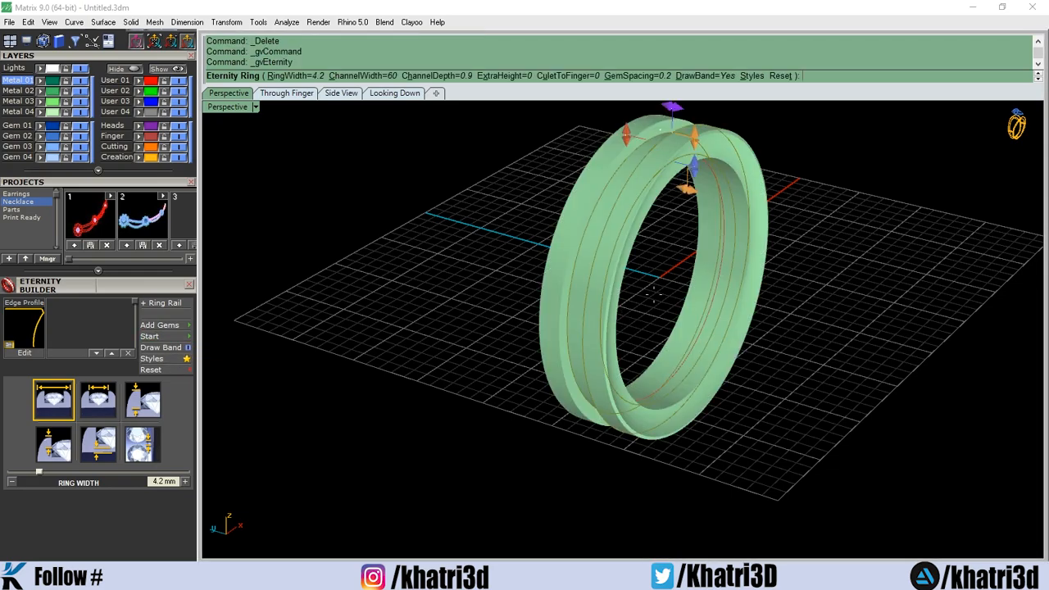
{"action": "right_click_drag", "start_coordinate": [654, 292], "coordinate": [637, 257]}
{"action": "scroll", "coordinate": [676, 225], "scroll_direction": "down", "scroll_amount": 2}
{"action": "scroll", "coordinate": [614, 327], "scroll_direction": "up", "scroll_amount": 4}
{"action": "scroll", "coordinate": [650, 232], "scroll_direction": "up", "scroll_amount": 3}
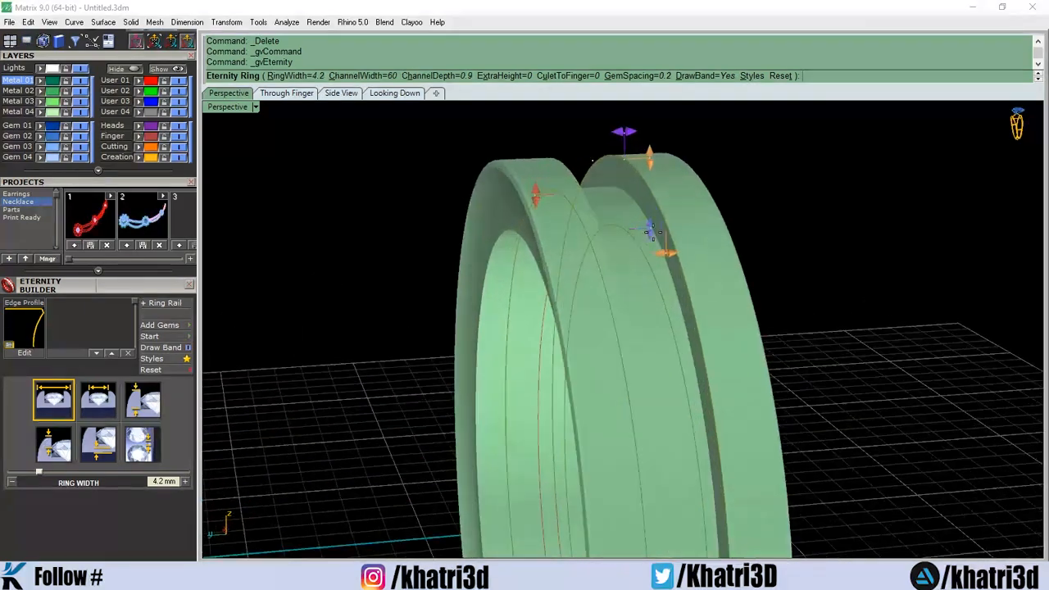
{"action": "scroll", "coordinate": [732, 262], "scroll_direction": "down", "scroll_amount": 1}
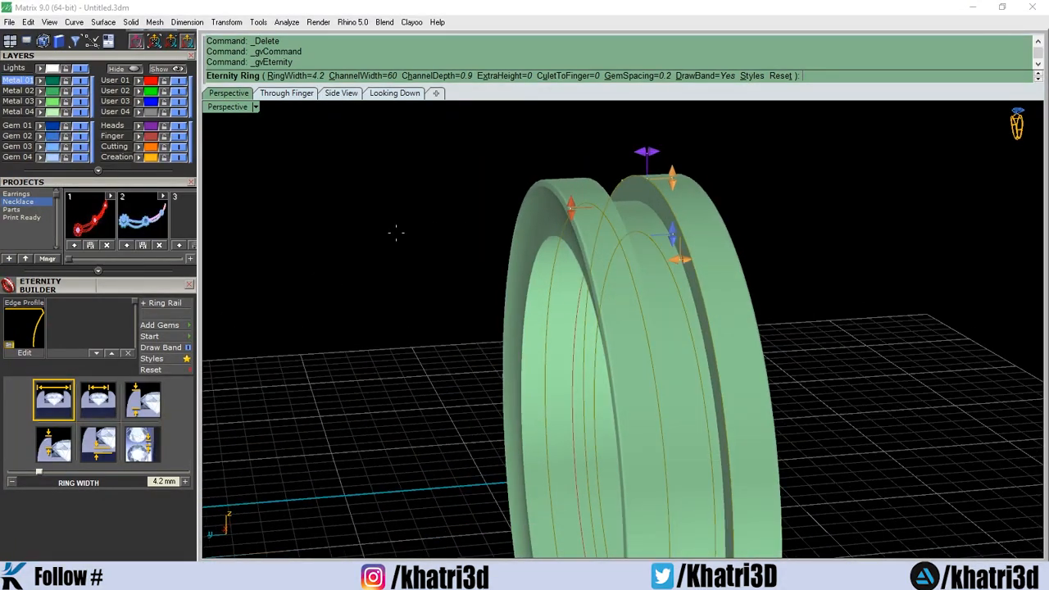
Add a 1.6 mm round diamond to the eternity band's gem sequence.
{"action": "left_click", "coordinate": [160, 326]}
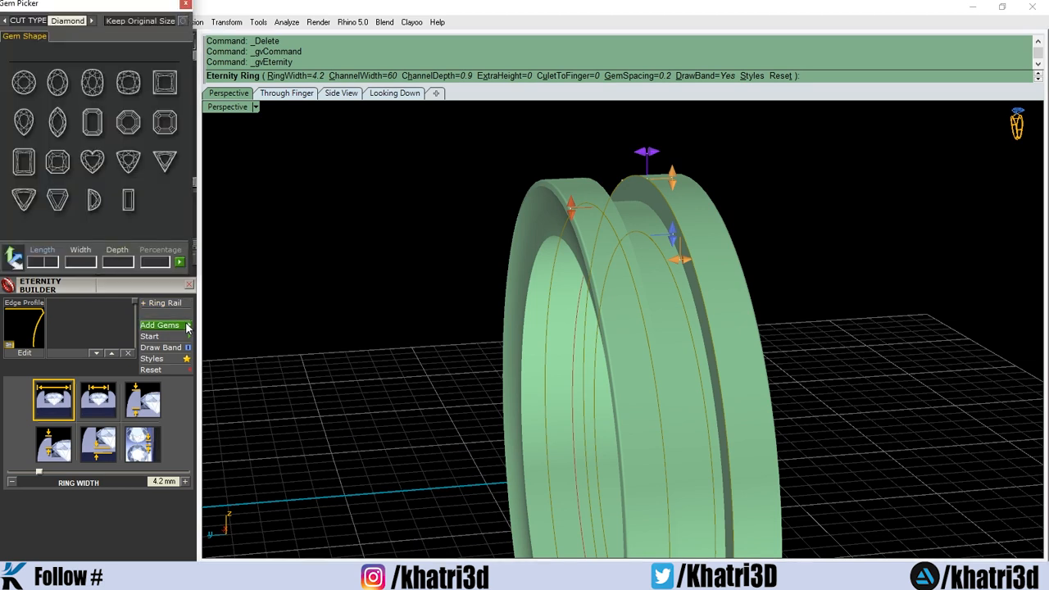
{"action": "left_click", "coordinate": [22, 83]}
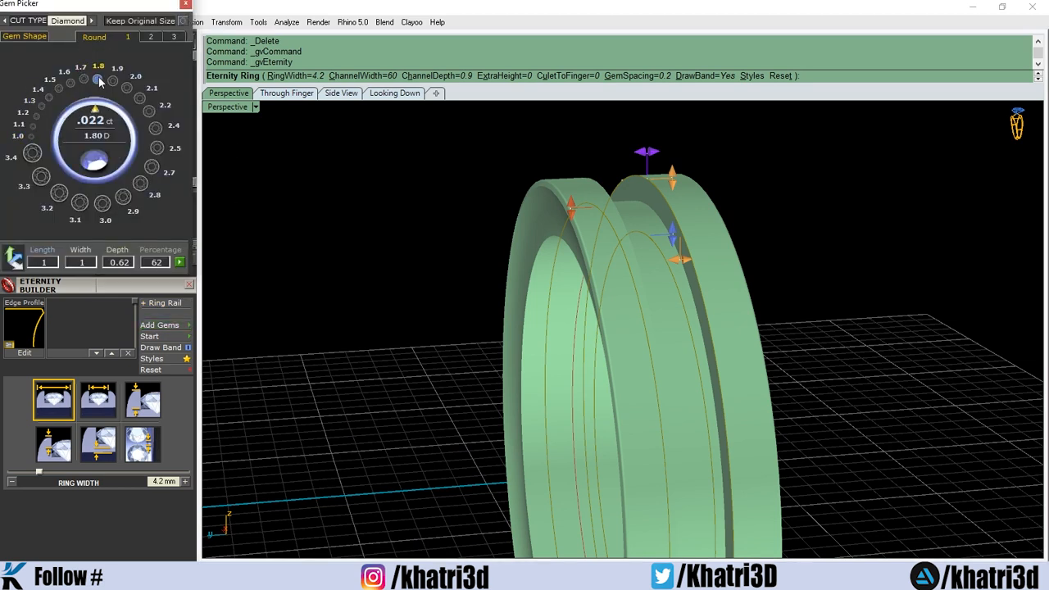
{"action": "left_click", "coordinate": [71, 83]}
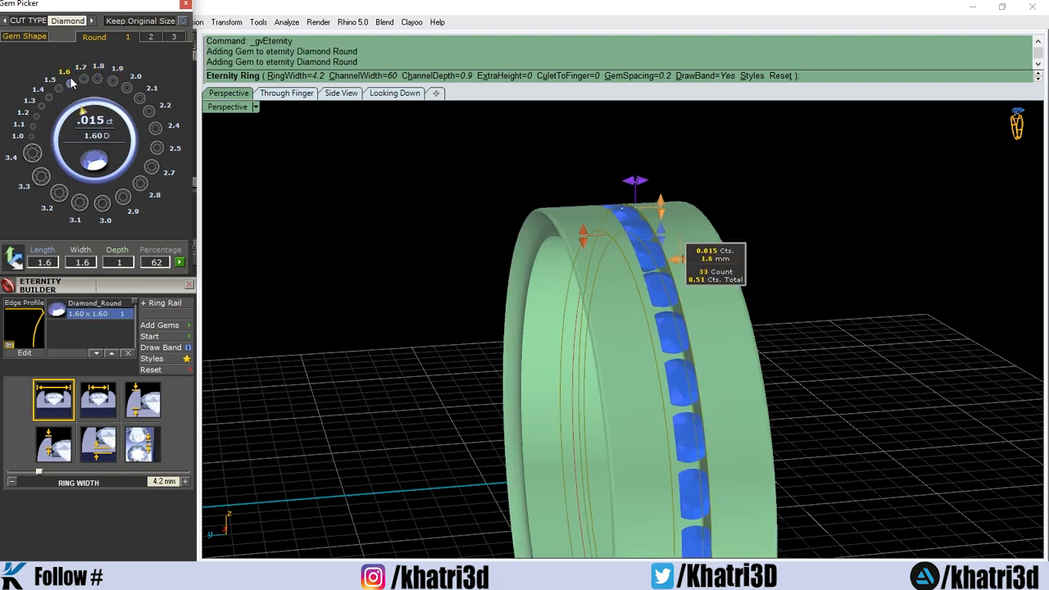
Add round diamonds of 1.5, 1.4, 1.3, 1.1 and 1.0 mm to the gem sequence, plus a second 1.0 mm one.
{"action": "left_click", "coordinate": [55, 89]}
{"action": "left_click", "coordinate": [49, 96]}
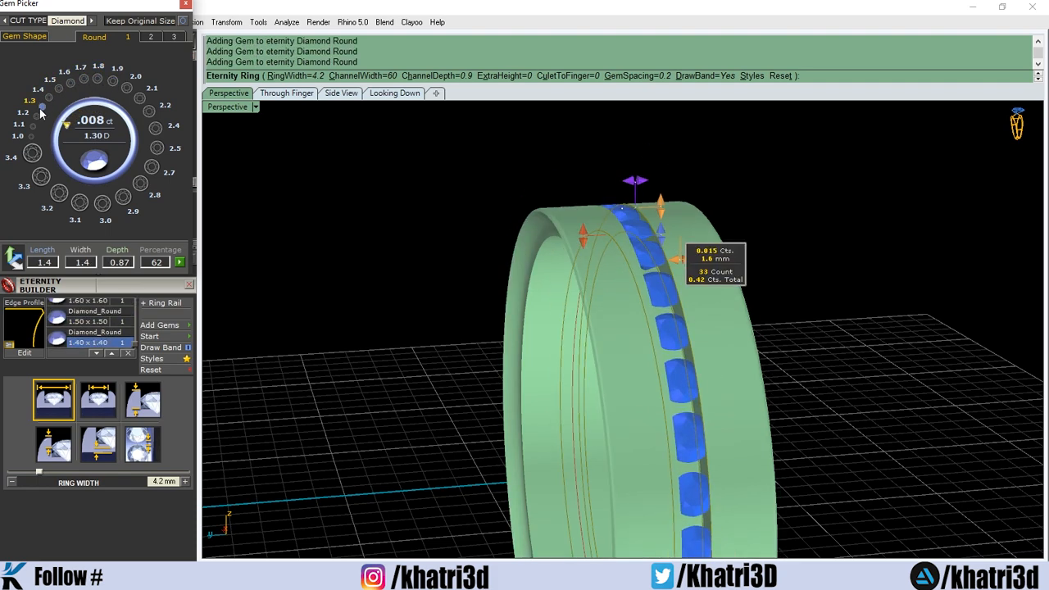
{"action": "left_click", "coordinate": [42, 107]}
{"action": "left_click", "coordinate": [35, 128]}
{"action": "left_click", "coordinate": [33, 139]}
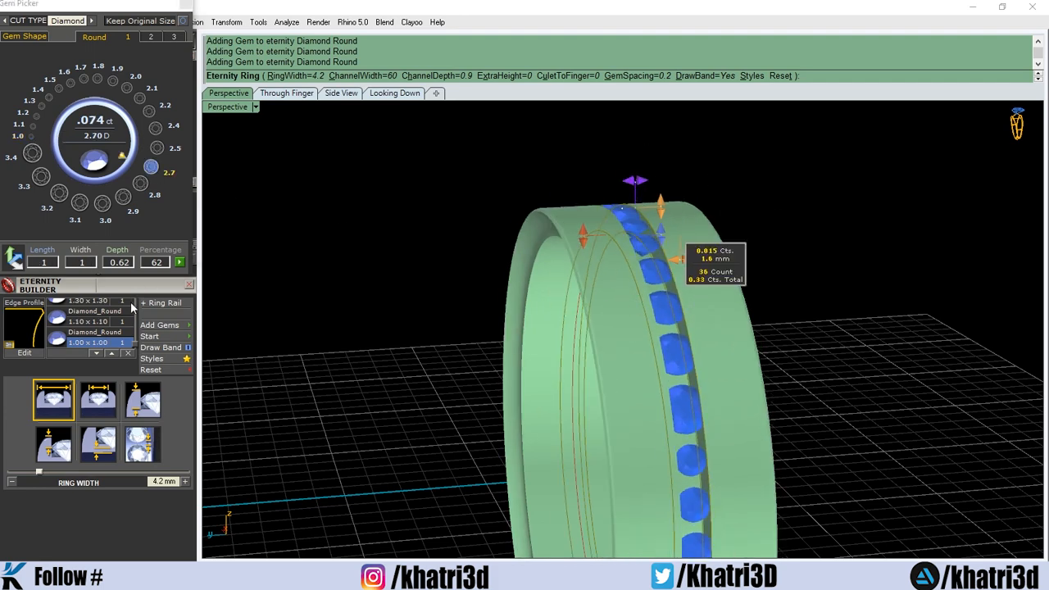
{"action": "left_click", "coordinate": [181, 263]}
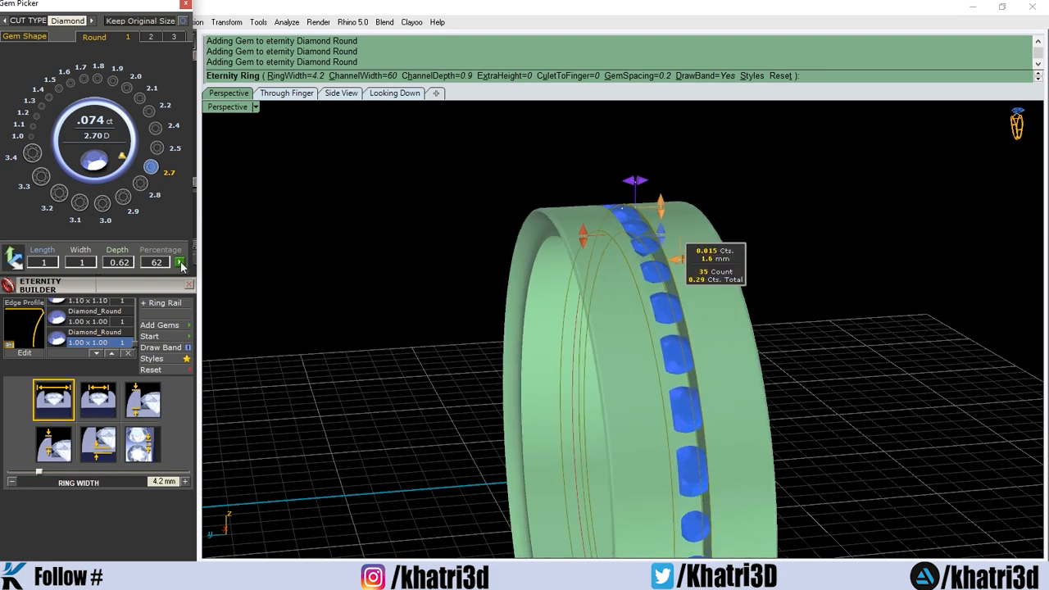
Add another 1.0 mm round diamond to the eternity band's gem sequence and close the gem picker.
{"action": "left_click", "coordinate": [181, 263]}
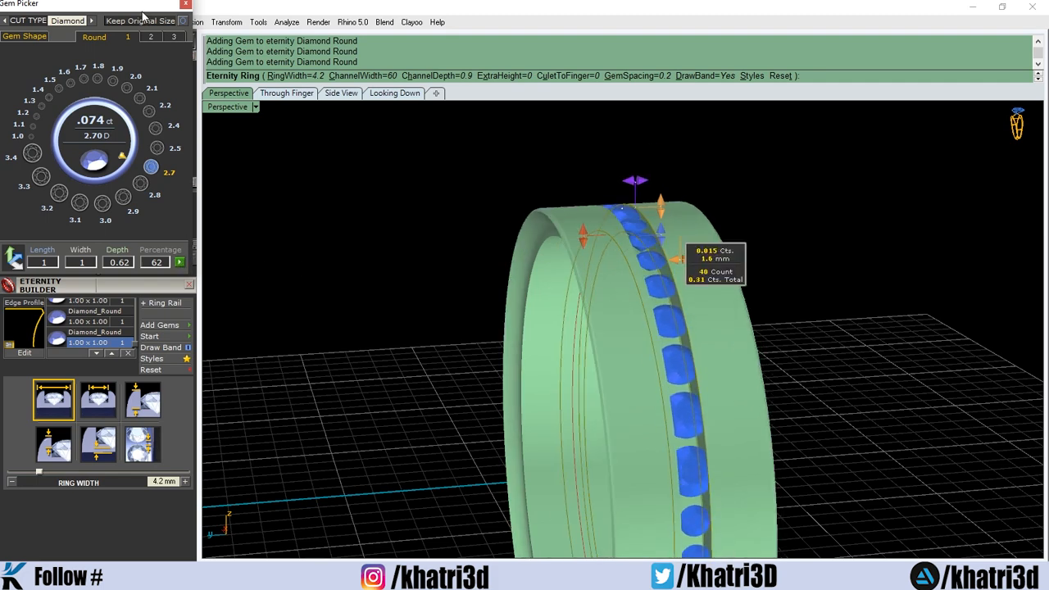
{"action": "left_click_drag", "start_coordinate": [142, 12], "coordinate": [354, 89]}
{"action": "left_click", "coordinate": [398, 80]}
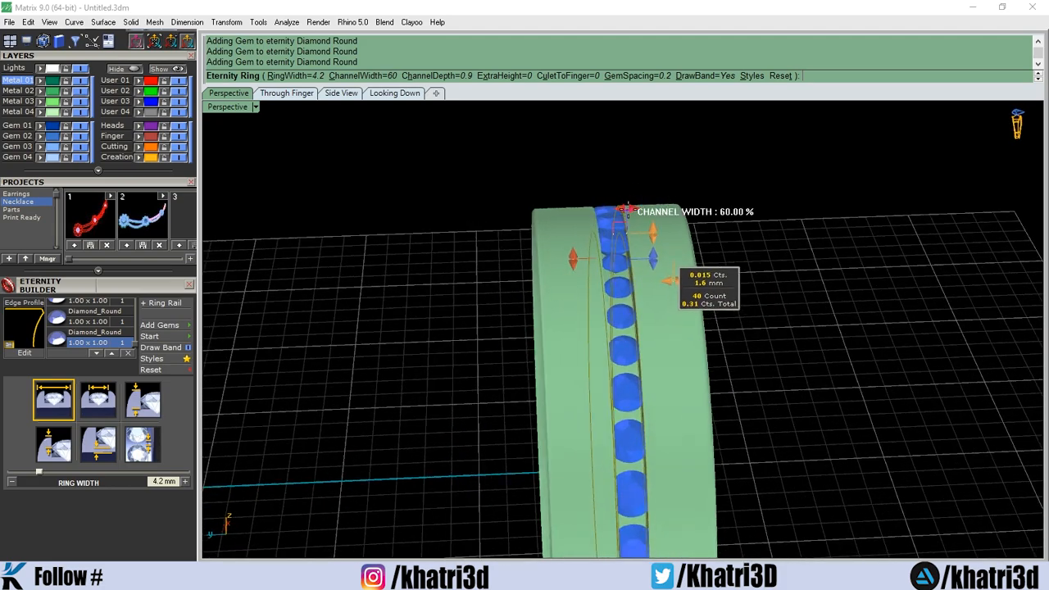
Widen the eternity band's channel to about 81% and generate the finished band with its diamonds.
{"action": "mouse_move", "coordinate": [621, 207]}
{"action": "left_mouse_down"}
{"action": "mouse_move", "coordinate": [636, 209]}
{"action": "mouse_move", "coordinate": [617, 215]}
{"action": "left_mouse_up"}
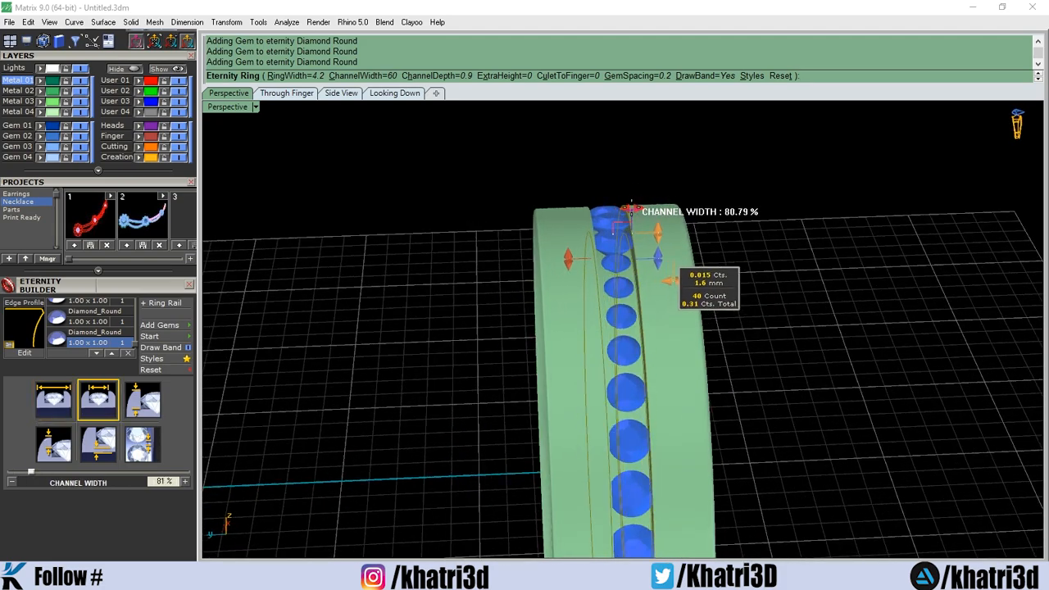
{"action": "right_click_drag", "start_coordinate": [616, 214], "coordinate": [759, 315]}
{"action": "key", "text": "Return"}
{"action": "scroll", "coordinate": [641, 357], "scroll_direction": "up", "scroll_amount": 5}
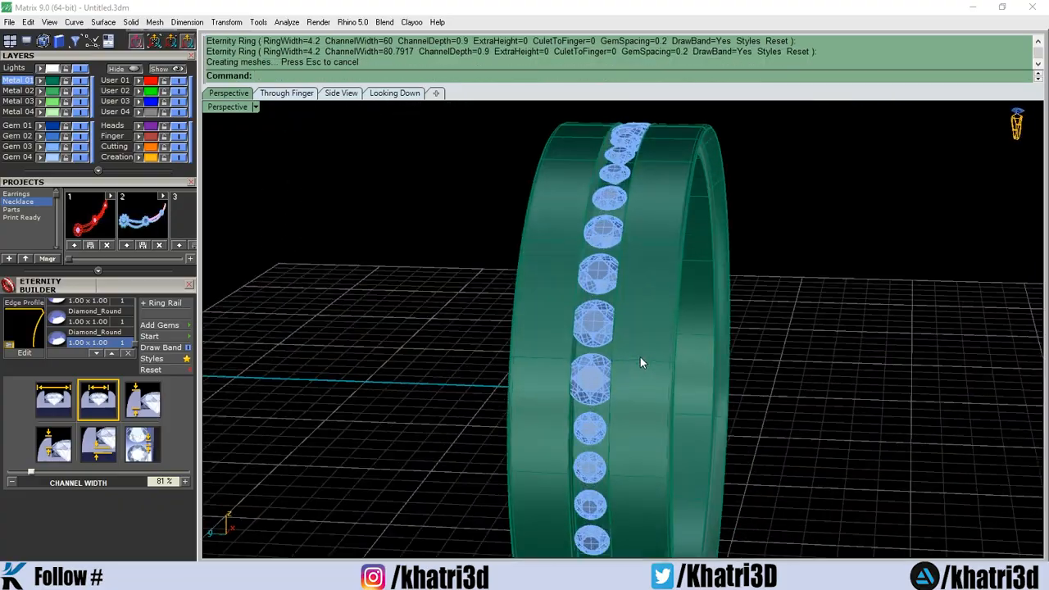
{"action": "right_click_drag", "start_coordinate": [642, 362], "coordinate": [612, 339]}
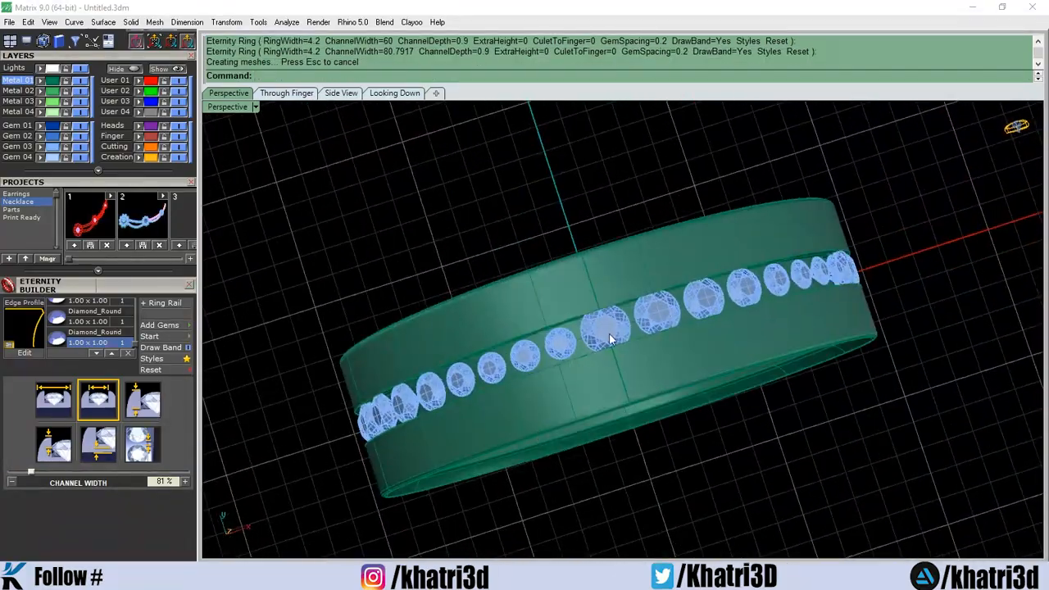
Delete two adjacent large diamonds from the eternity band's channel.
{"action": "left_click", "coordinate": [608, 332]}
{"action": "scroll", "coordinate": [616, 335], "scroll_direction": "up", "scroll_amount": 4}
{"action": "left_click", "coordinate": [690, 308], "text": "shift"}
{"action": "scroll", "coordinate": [690, 308], "scroll_direction": "down", "scroll_amount": 3}
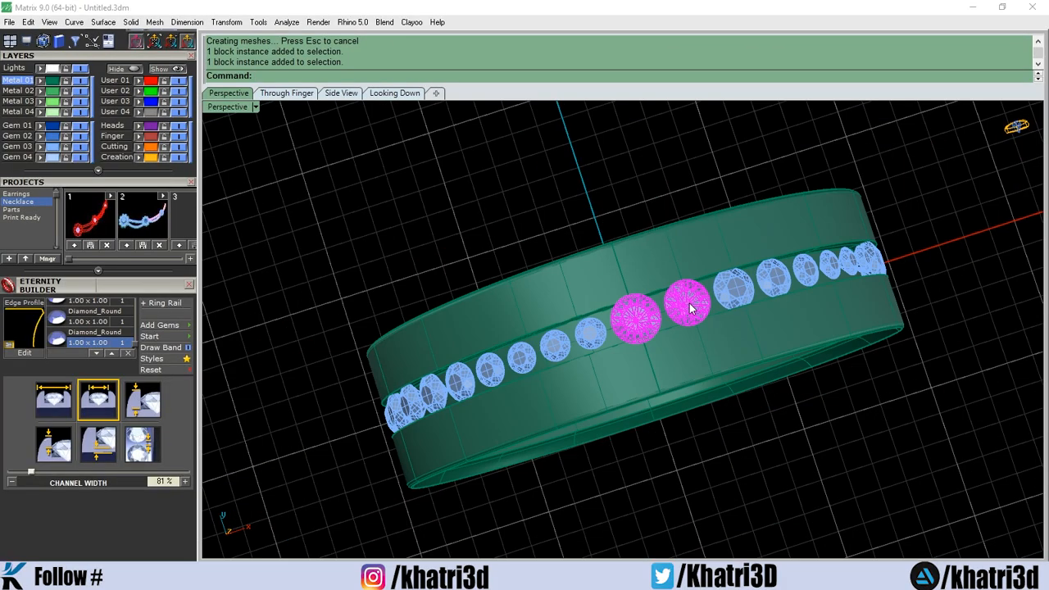
{"action": "key", "text": "Delete"}
Inspect the eternity band and its remaining diamonds from several angles and distances.
{"action": "right_click_drag", "start_coordinate": [690, 309], "coordinate": [858, 404]}
{"action": "scroll", "coordinate": [484, 344], "scroll_direction": "down", "scroll_amount": 3}
{"action": "scroll", "coordinate": [692, 381], "scroll_direction": "down", "scroll_amount": 2}
{"action": "scroll", "coordinate": [770, 370], "scroll_direction": "up", "scroll_amount": 6}
{"action": "right_click_drag", "start_coordinate": [770, 370], "coordinate": [725, 304]}
{"action": "scroll", "coordinate": [723, 361], "scroll_direction": "down", "scroll_amount": 6}
{"action": "scroll", "coordinate": [725, 315], "scroll_direction": "up", "scroll_amount": 6}
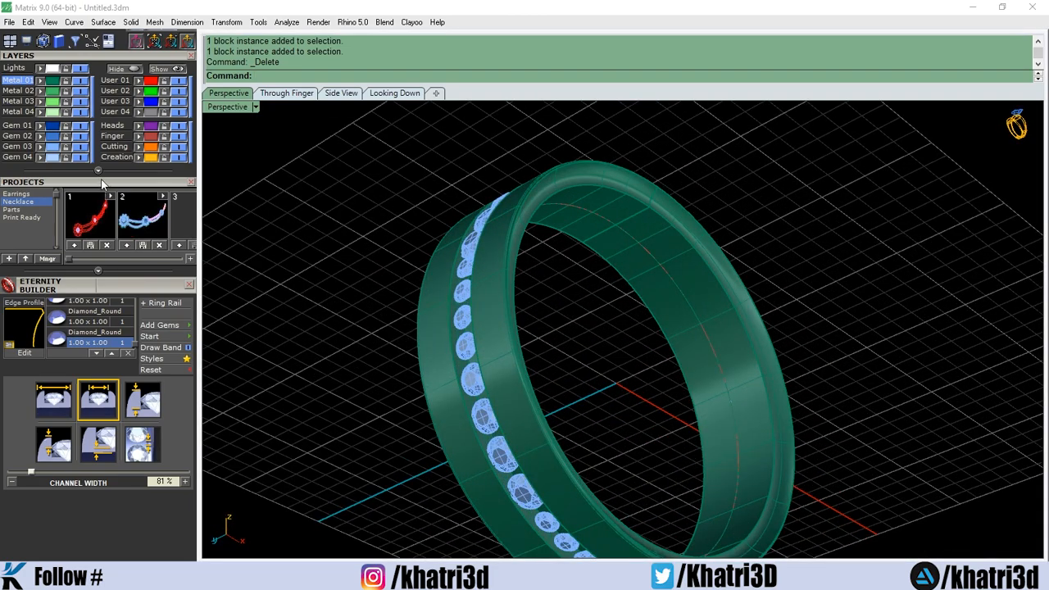
{"action": "scroll", "coordinate": [115, 271], "scroll_direction": "up", "scroll_amount": 5}
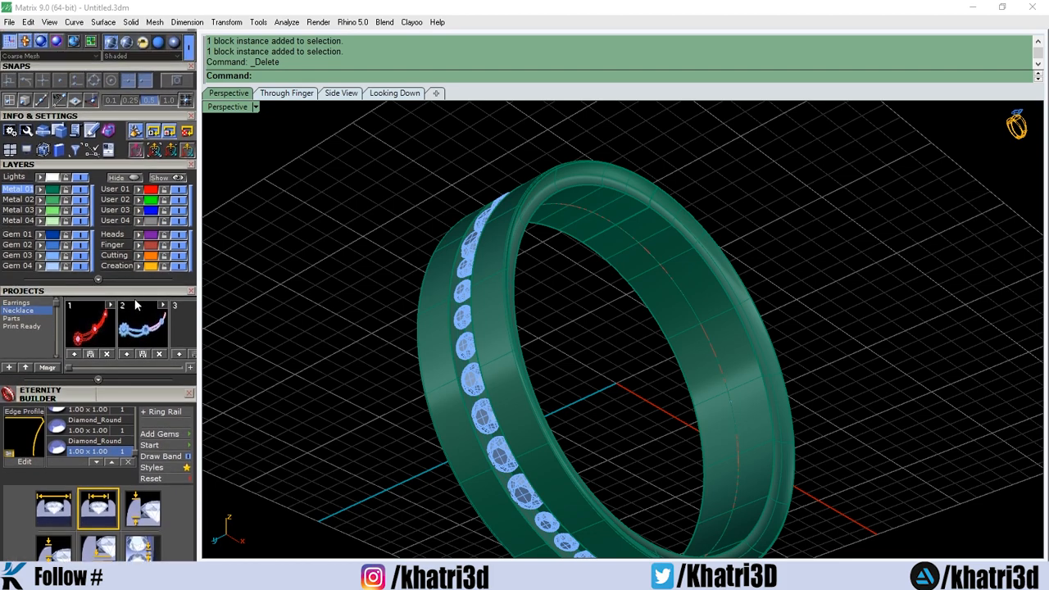
{"action": "left_click_drag", "start_coordinate": [141, 348], "coordinate": [141, 337]}
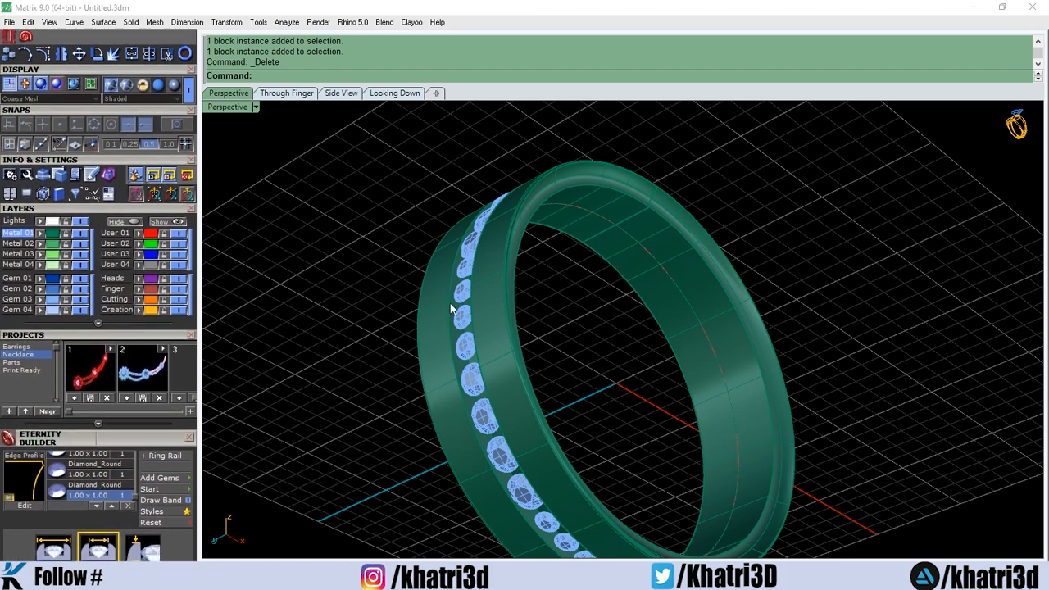
Delete the eternity band's metal body, keeping its diamonds and the ring rail.
{"action": "right_click_drag", "start_coordinate": [451, 306], "coordinate": [533, 412]}
{"action": "left_click", "coordinate": [585, 275]}
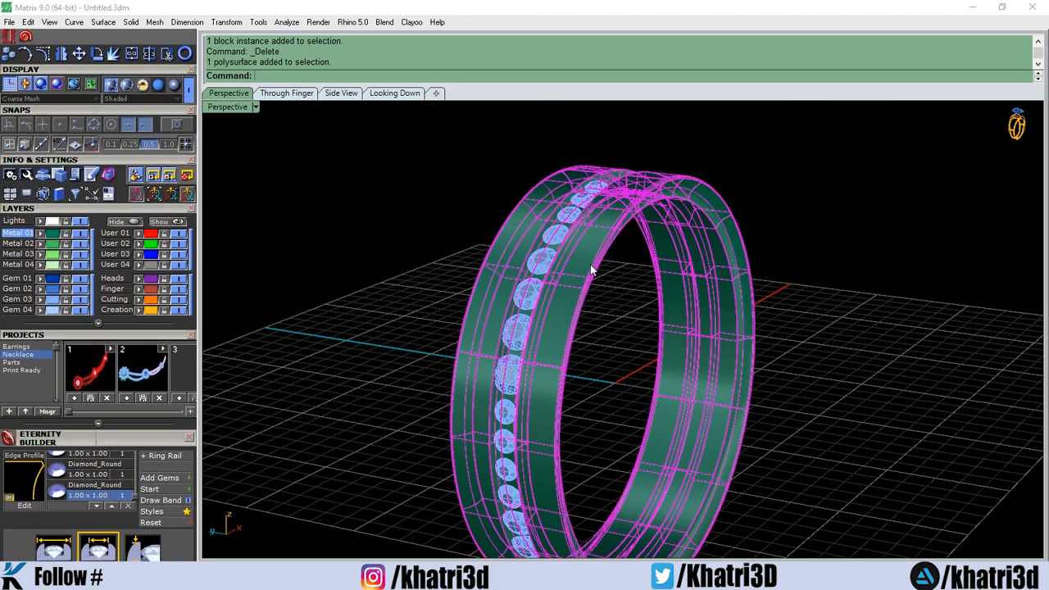
{"action": "key", "text": "Delete"}
Delete all remaining diamonds together with the ring rail curve to clear the scene.
{"action": "left_click", "coordinate": [672, 189]}
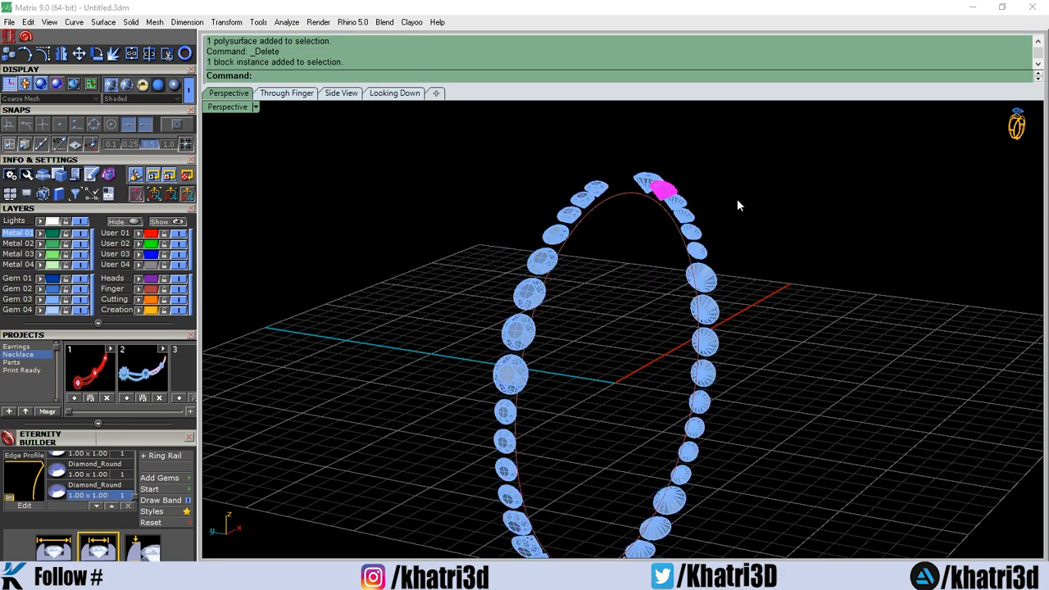
{"action": "left_click", "coordinate": [670, 223]}
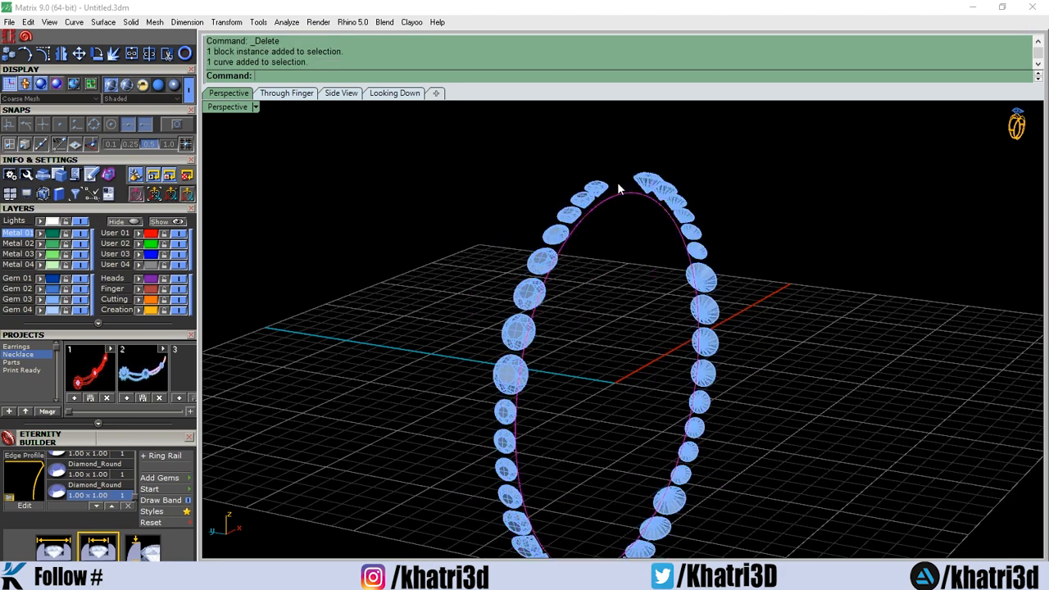
{"action": "scroll", "coordinate": [614, 328], "scroll_direction": "down", "scroll_amount": 3}
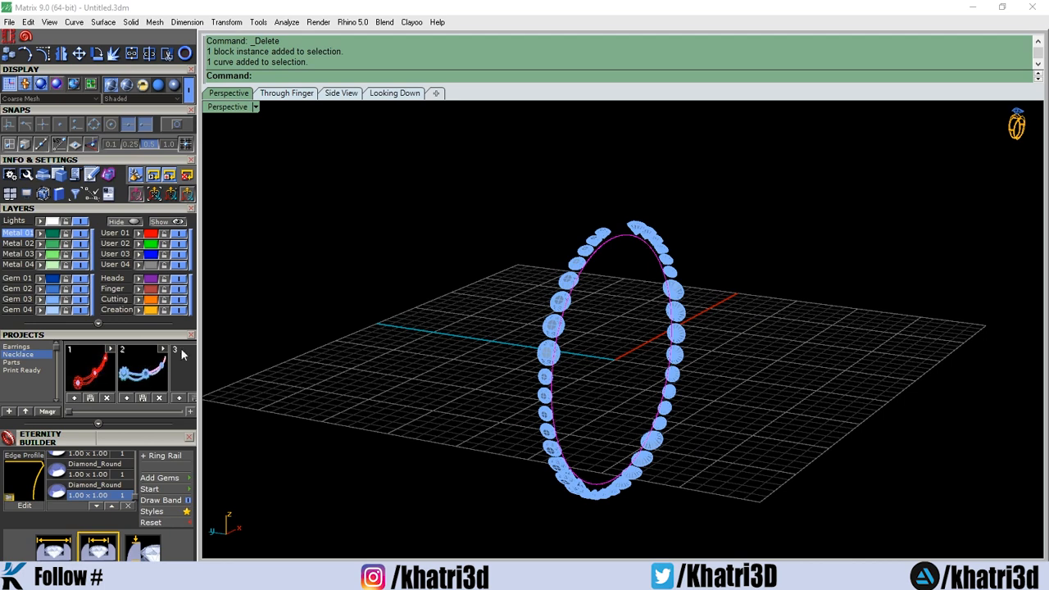
{"action": "scroll", "coordinate": [148, 188], "scroll_direction": "up", "scroll_amount": 2}
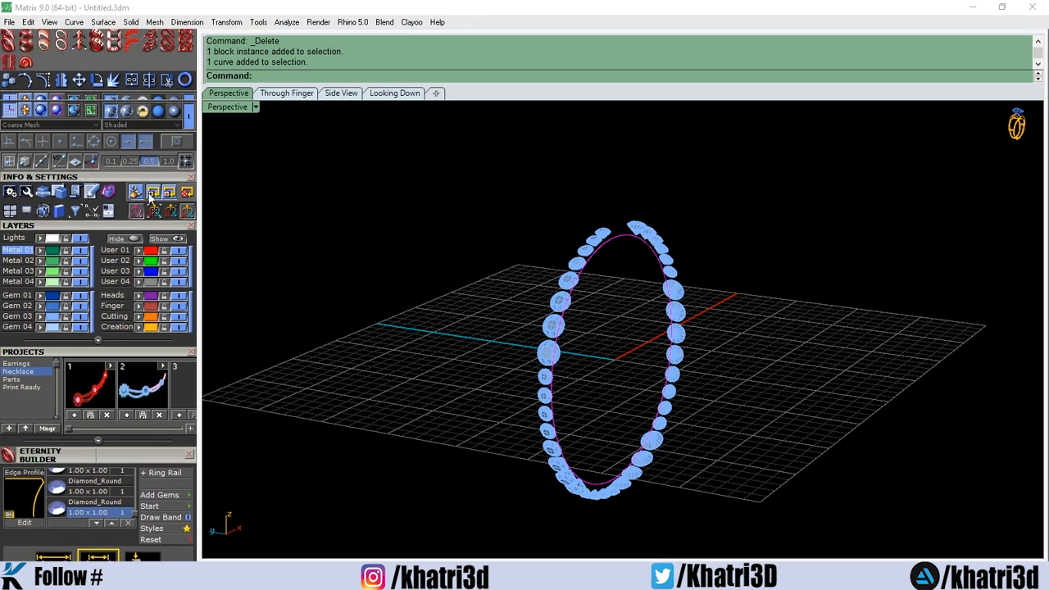
{"action": "scroll", "coordinate": [150, 197], "scroll_direction": "up", "scroll_amount": 4}
{"action": "scroll", "coordinate": [150, 258], "scroll_direction": "down", "scroll_amount": 1}
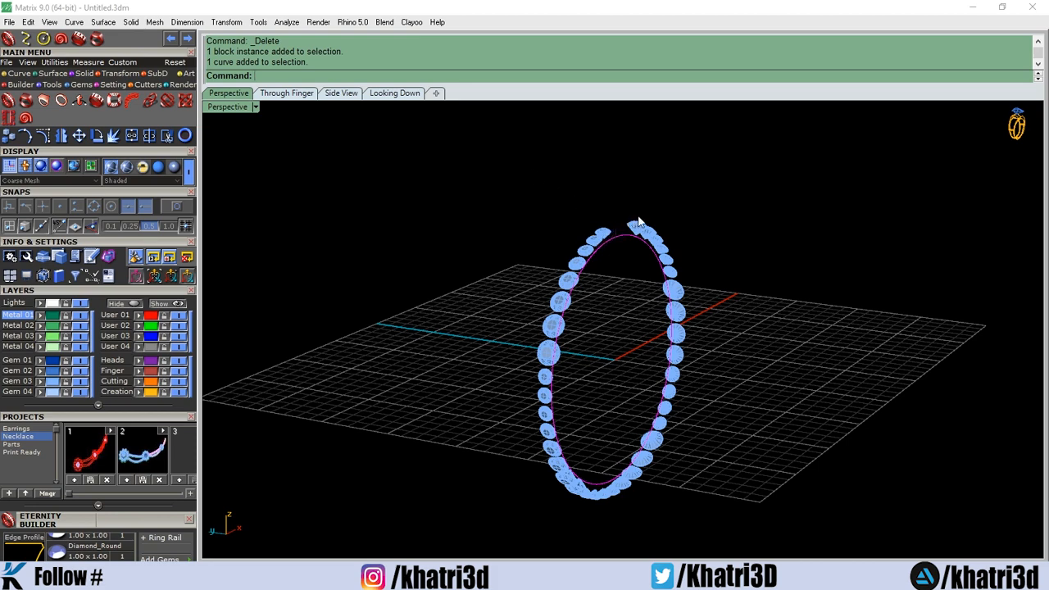
{"action": "scroll", "coordinate": [640, 221], "scroll_direction": "up", "scroll_amount": 2}
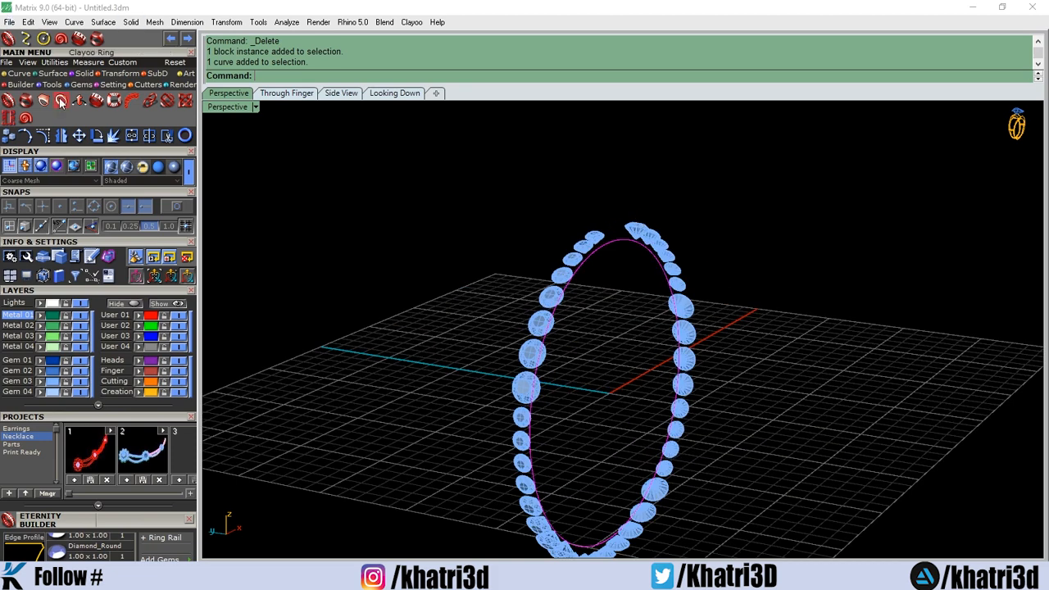
{"action": "left_click_drag", "start_coordinate": [779, 192], "coordinate": [429, 557]}
{"action": "key", "text": "Delete"}
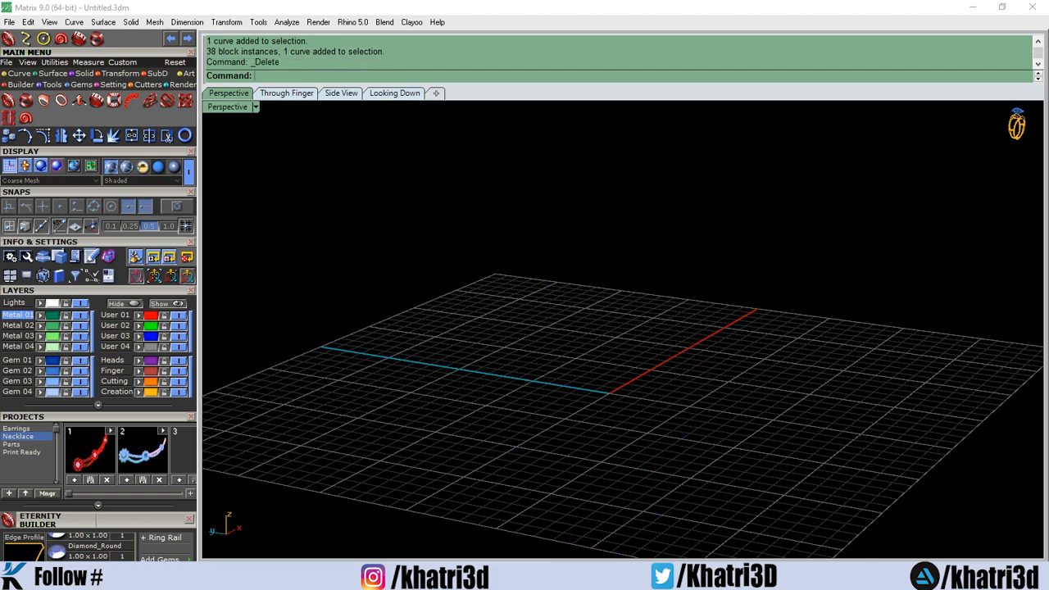
{"action": "left_click", "coordinate": [134, 101]}
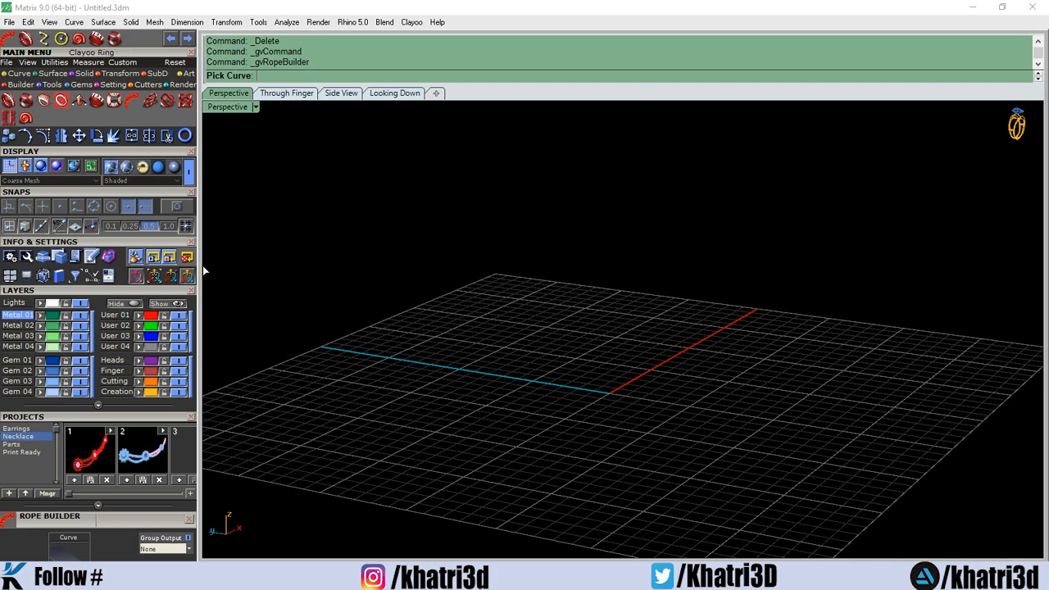
{"action": "scroll", "coordinate": [219, 327], "scroll_direction": "down", "scroll_amount": 5}
{"action": "right_click_drag", "start_coordinate": [331, 386], "coordinate": [428, 412]}
{"action": "scroll", "coordinate": [428, 412], "scroll_direction": "up", "scroll_amount": 5}
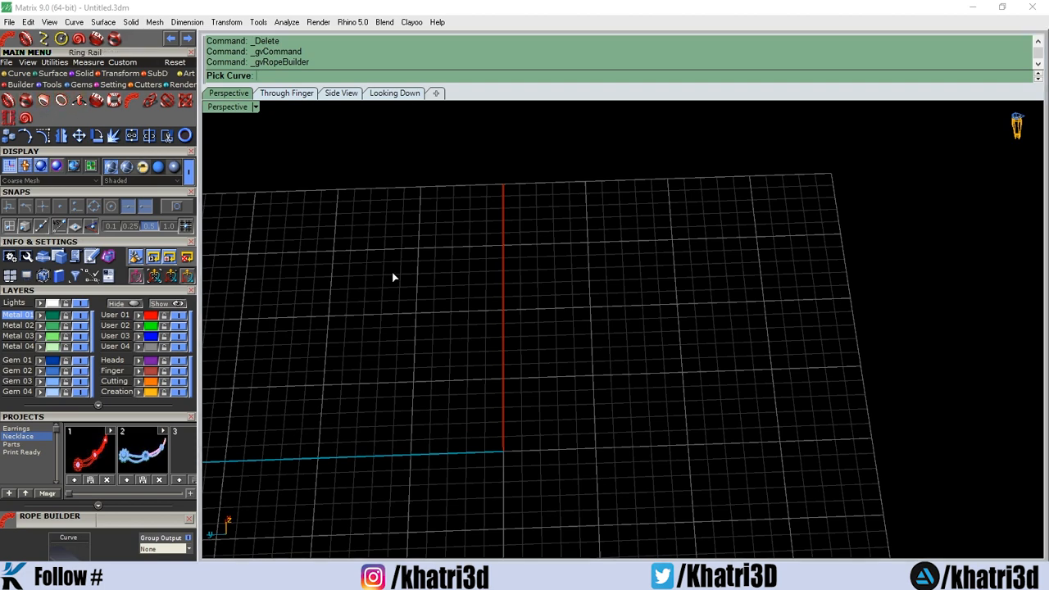
{"action": "scroll", "coordinate": [453, 356], "scroll_direction": "down", "scroll_amount": 2}
{"action": "scroll", "coordinate": [453, 356], "scroll_direction": "up", "scroll_amount": 3}
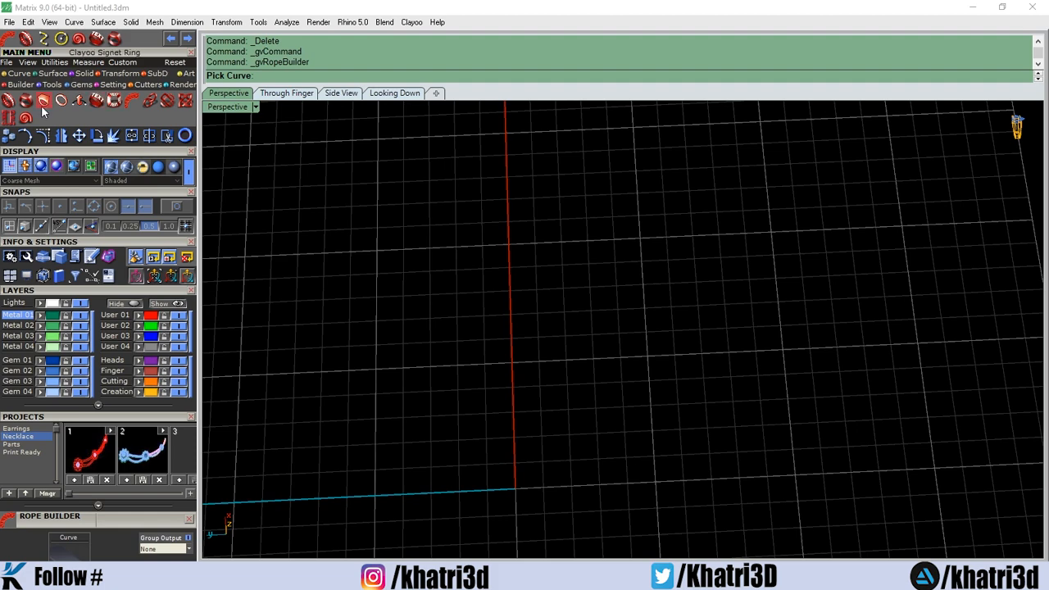
Start a Clayoo signet ring with the default USA size 7 dimensions and close its floating parameter window.
{"action": "left_click", "coordinate": [64, 101]}
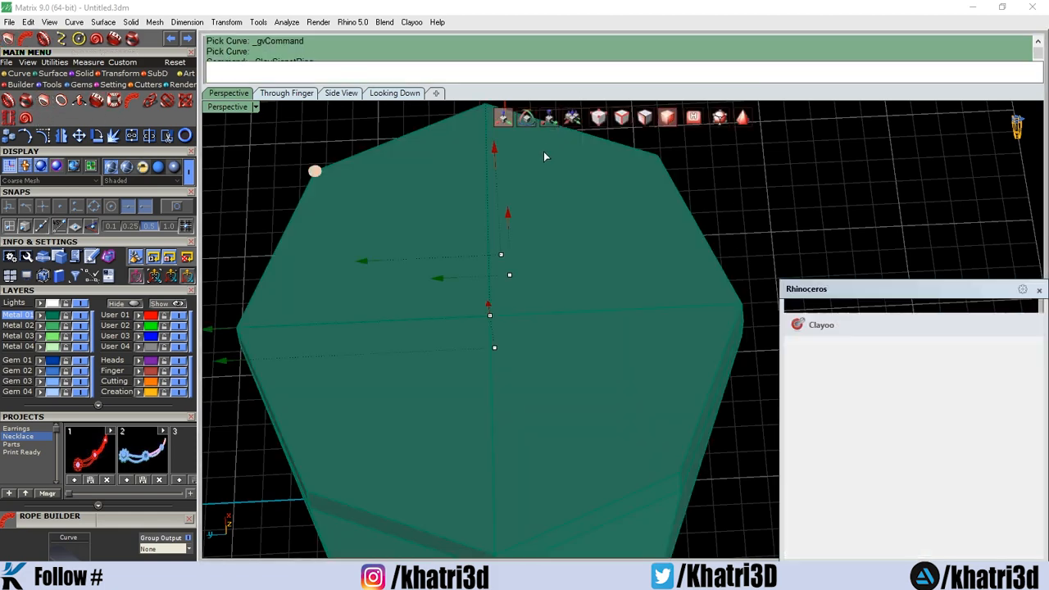
{"action": "right_click_drag", "start_coordinate": [616, 312], "coordinate": [651, 269]}
{"action": "scroll", "coordinate": [650, 268], "scroll_direction": "down", "scroll_amount": 4}
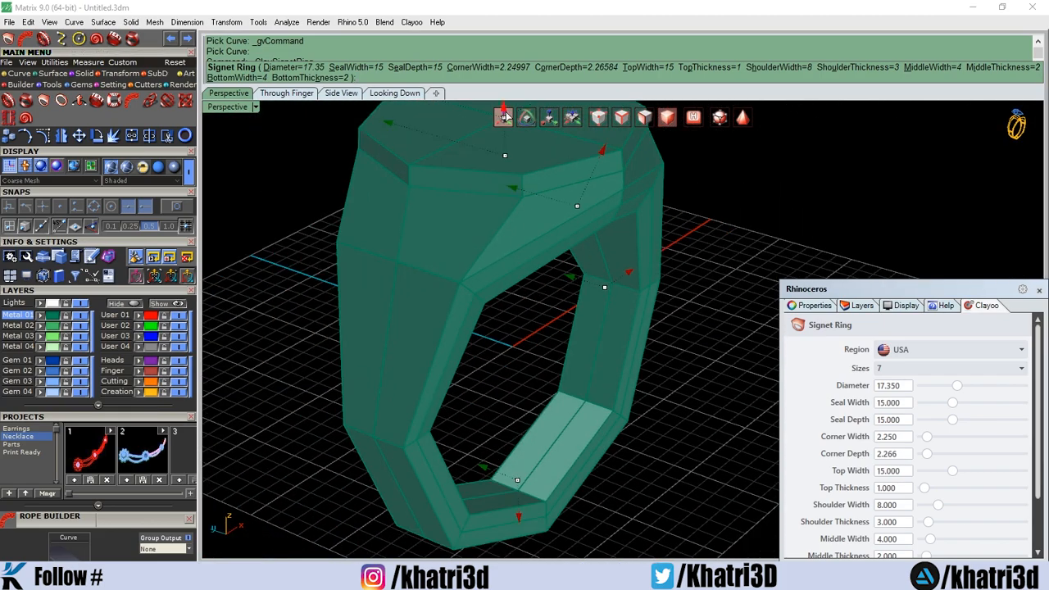
{"action": "right_click_drag", "start_coordinate": [641, 237], "coordinate": [596, 225]}
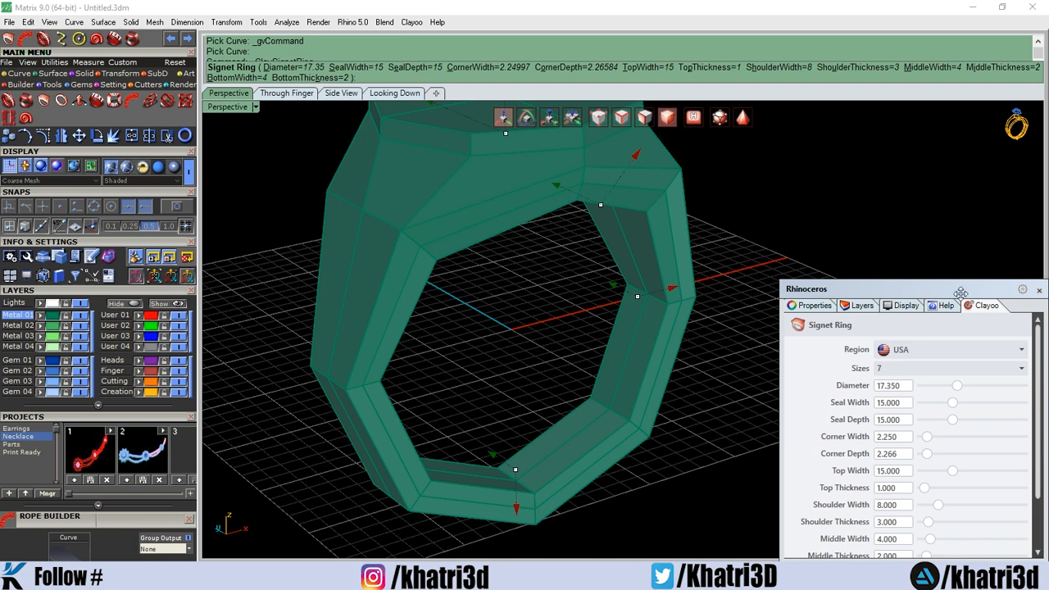
{"action": "left_click", "coordinate": [1039, 292]}
{"action": "right_click_drag", "start_coordinate": [670, 268], "coordinate": [742, 264]}
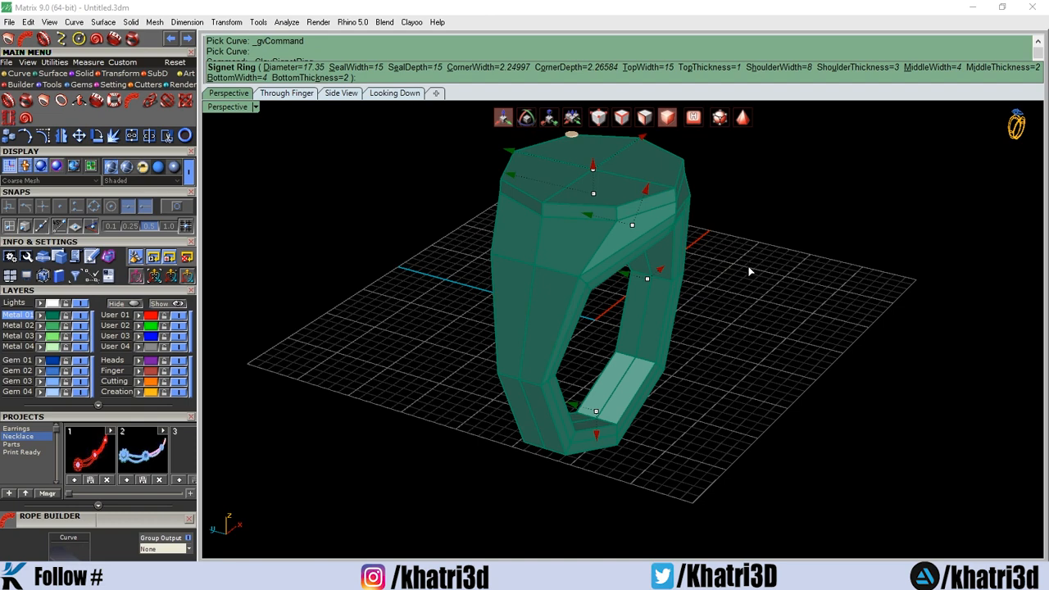
Widen the signet ring's middle width to about 7.26 mm and check the shank from the side.
{"action": "scroll", "coordinate": [616, 261], "scroll_direction": "up", "scroll_amount": 2}
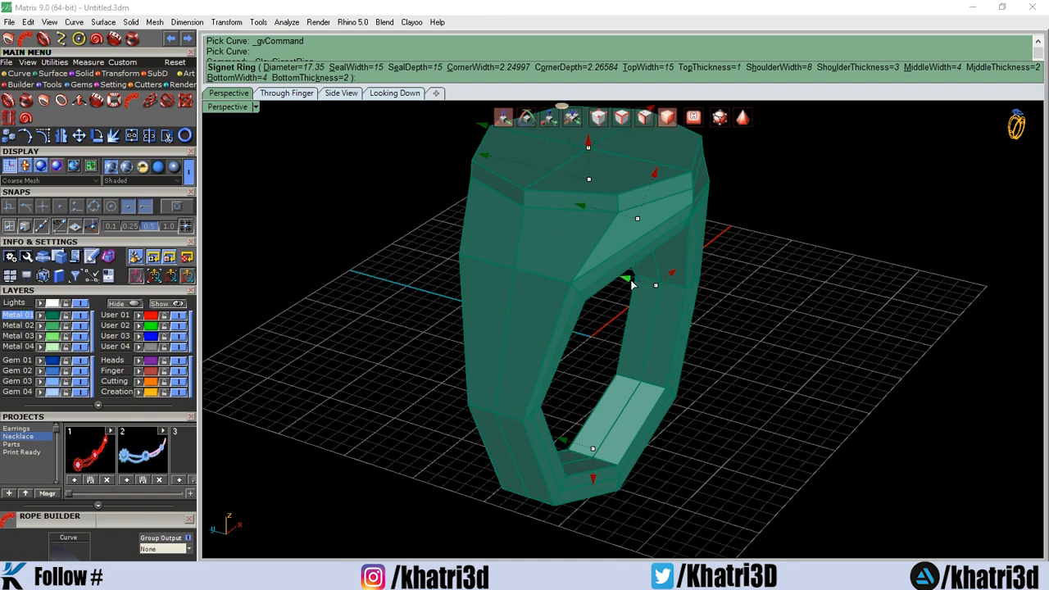
{"action": "left_click_drag", "start_coordinate": [631, 285], "coordinate": [613, 281]}
{"action": "right_click_drag", "start_coordinate": [613, 281], "coordinate": [661, 341]}
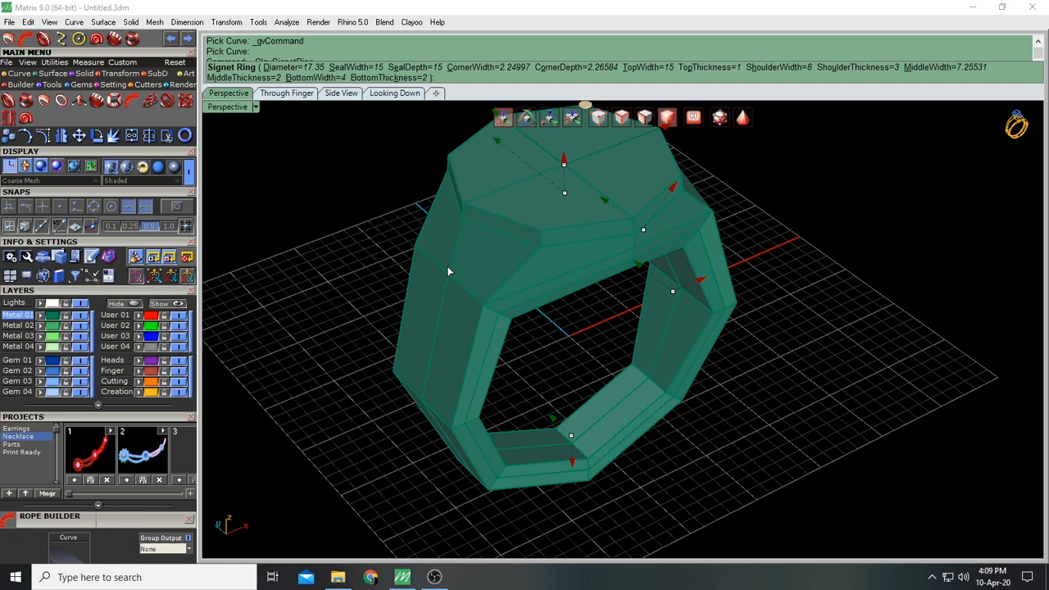
{"action": "scroll", "coordinate": [434, 315], "scroll_direction": "up", "scroll_amount": 1}
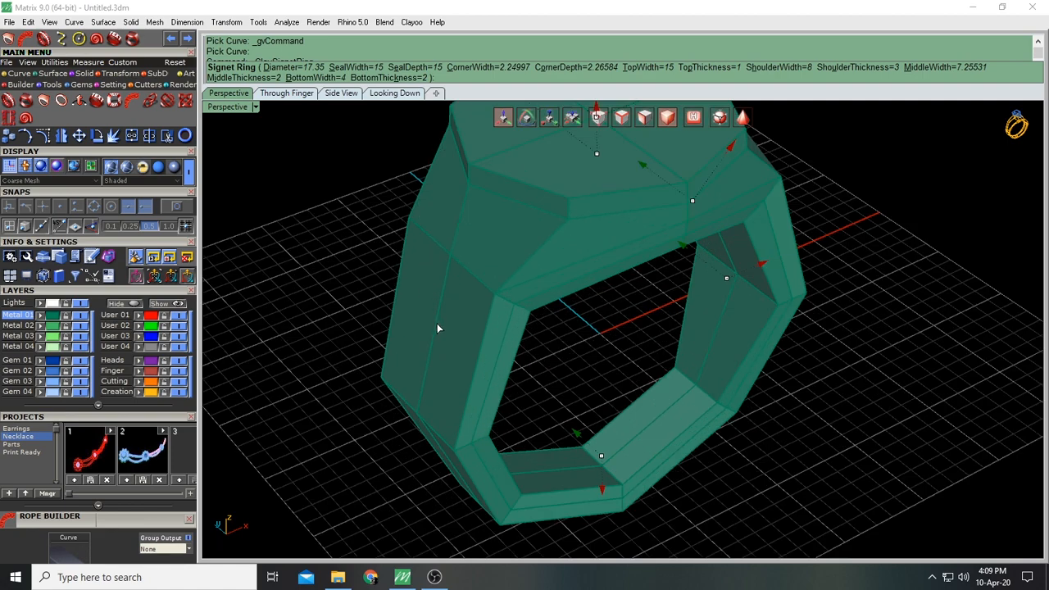
{"action": "right_click_drag", "start_coordinate": [549, 350], "coordinate": [641, 288]}
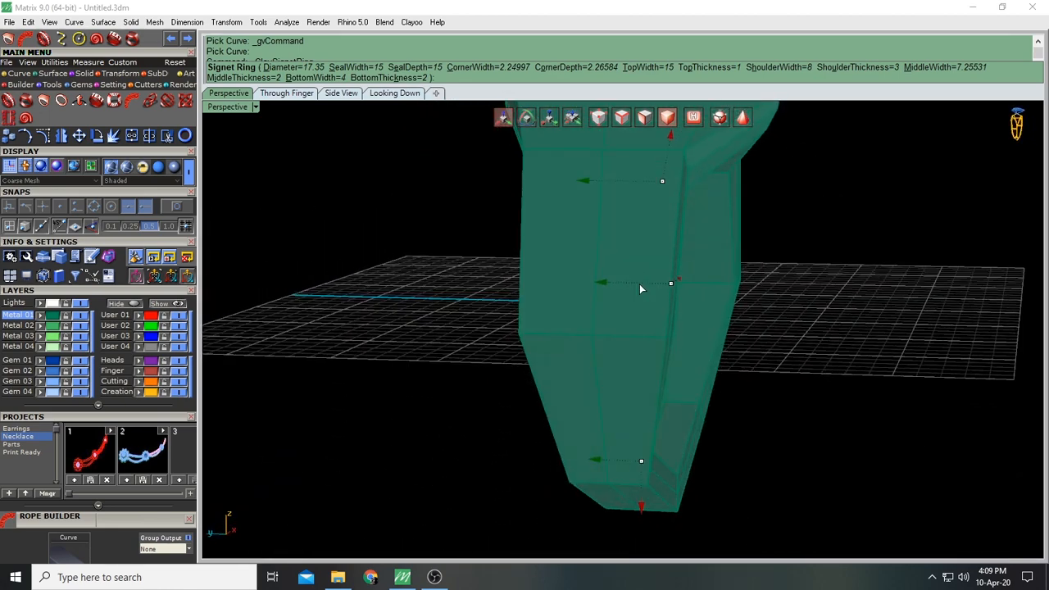